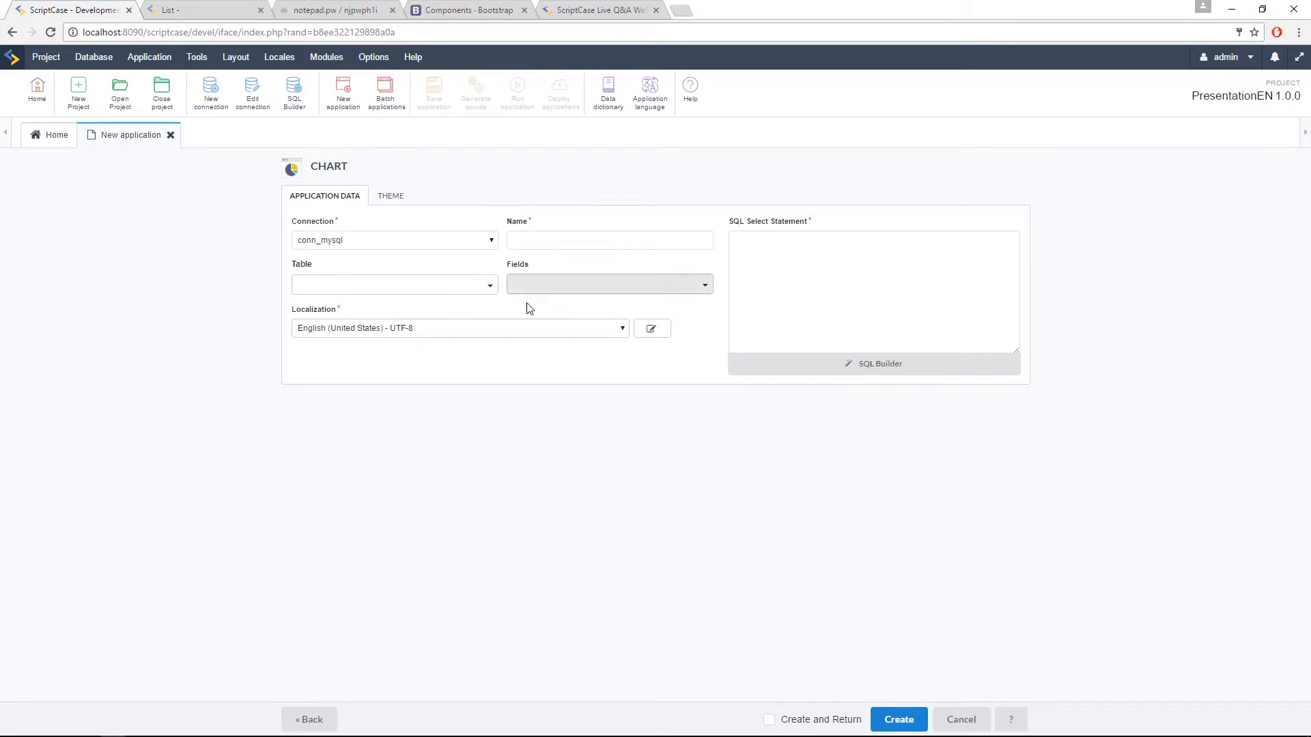
# Step: Select the bi_sales table as the data source and create the chart application
pyautogui.click(466, 294)
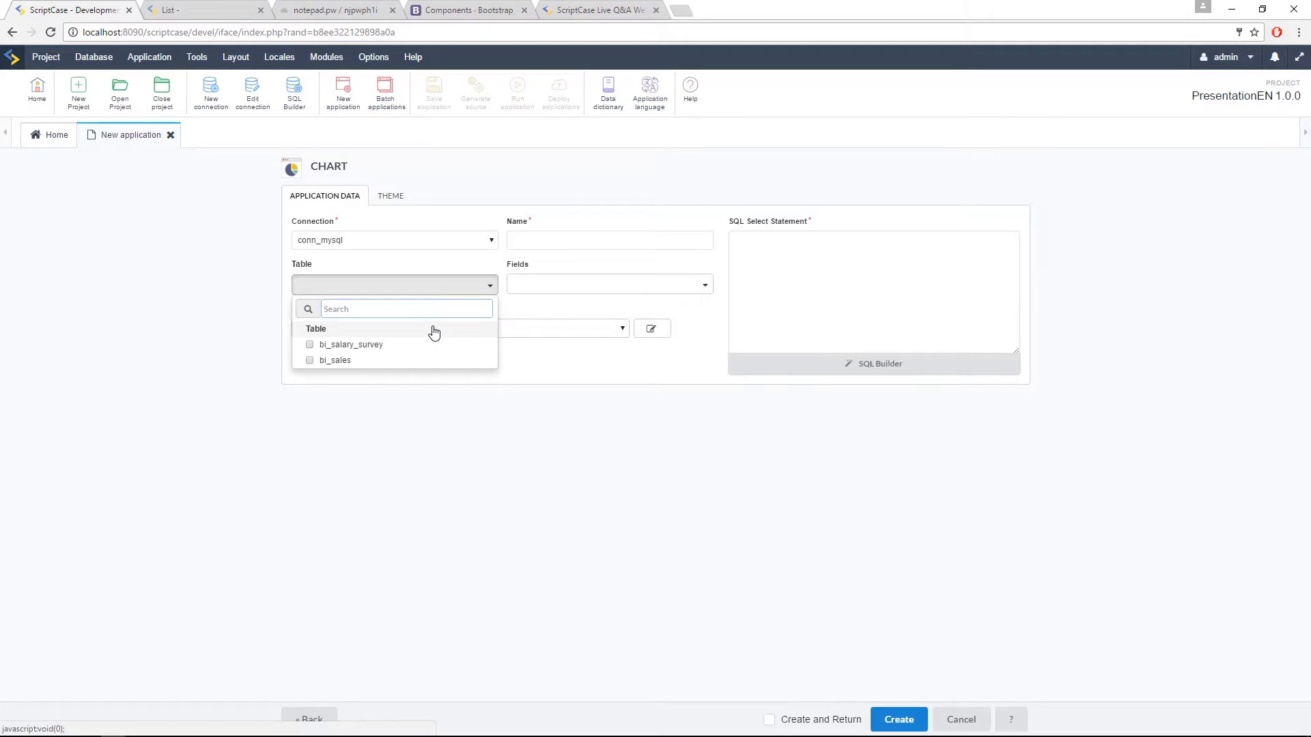
pyautogui.click(334, 360)
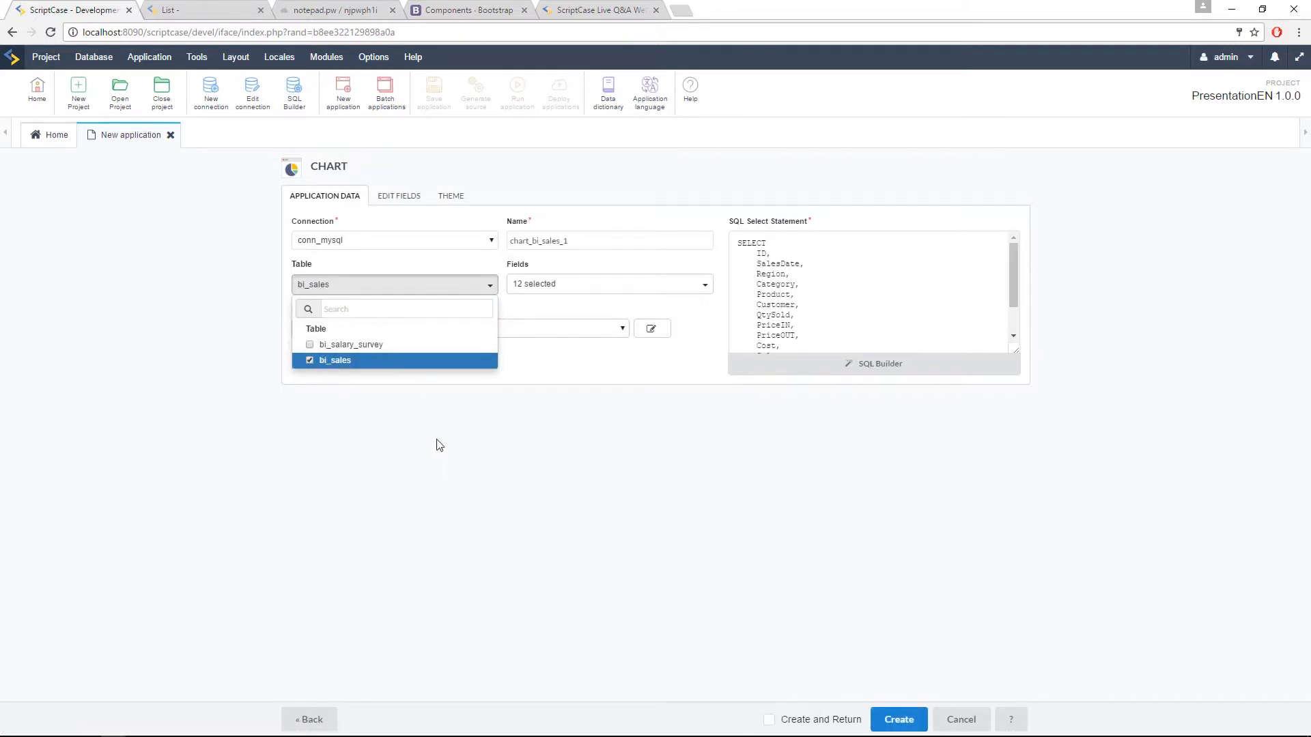
pyautogui.click(693, 471)
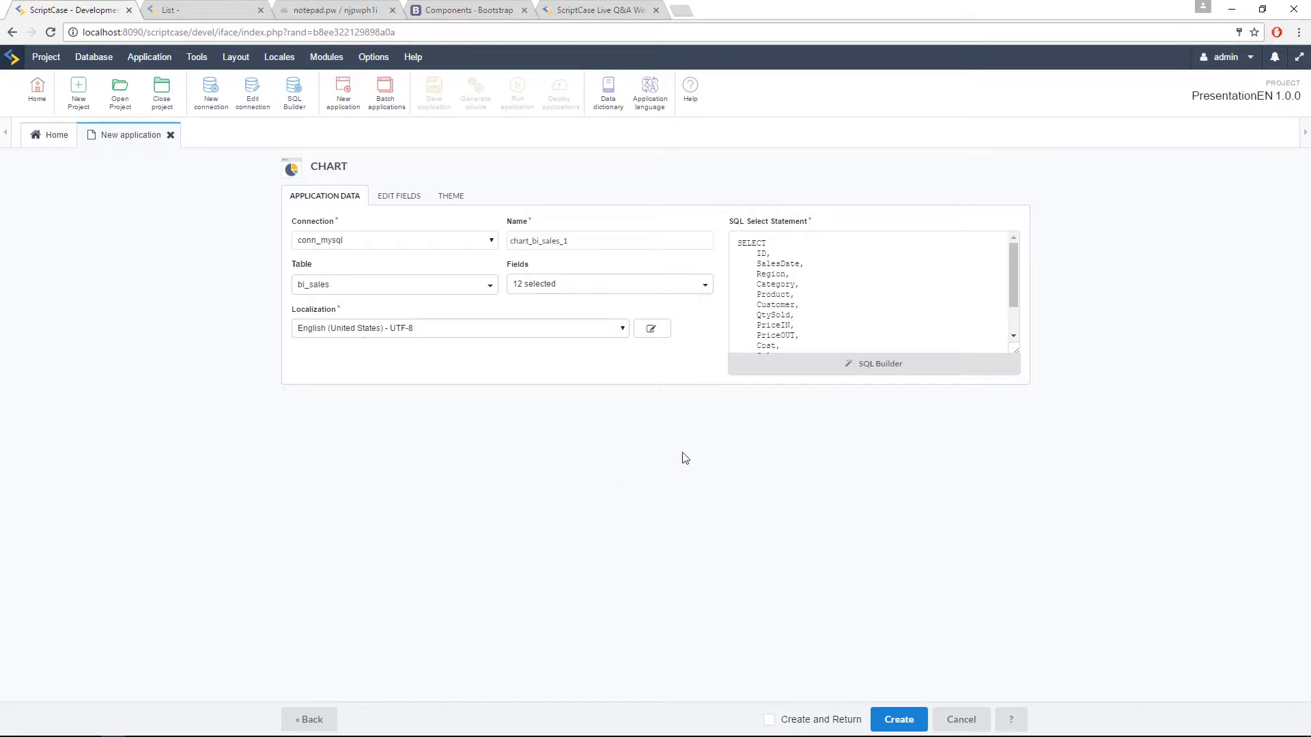
pyautogui.click(888, 720)
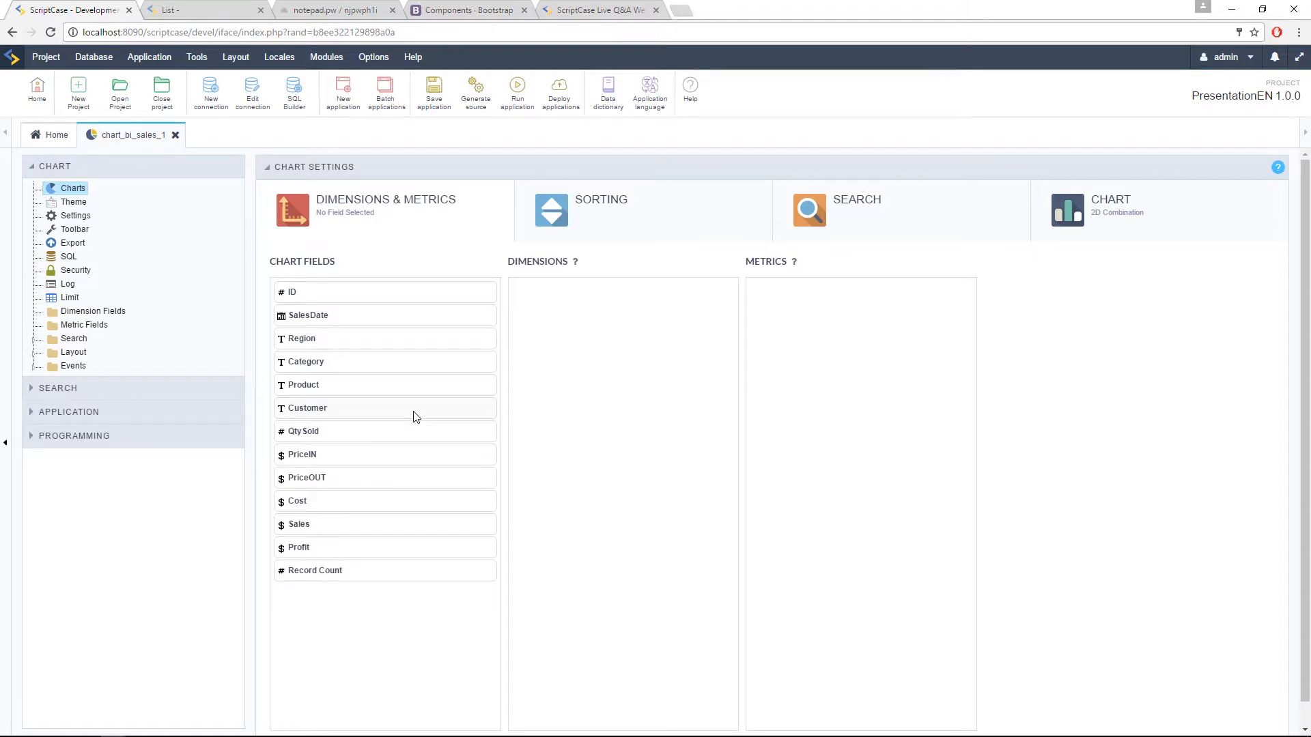
# Step: Search the web for fusion charts in a new browser tab and open the FusionCharts website
pyautogui.click(682, 12)
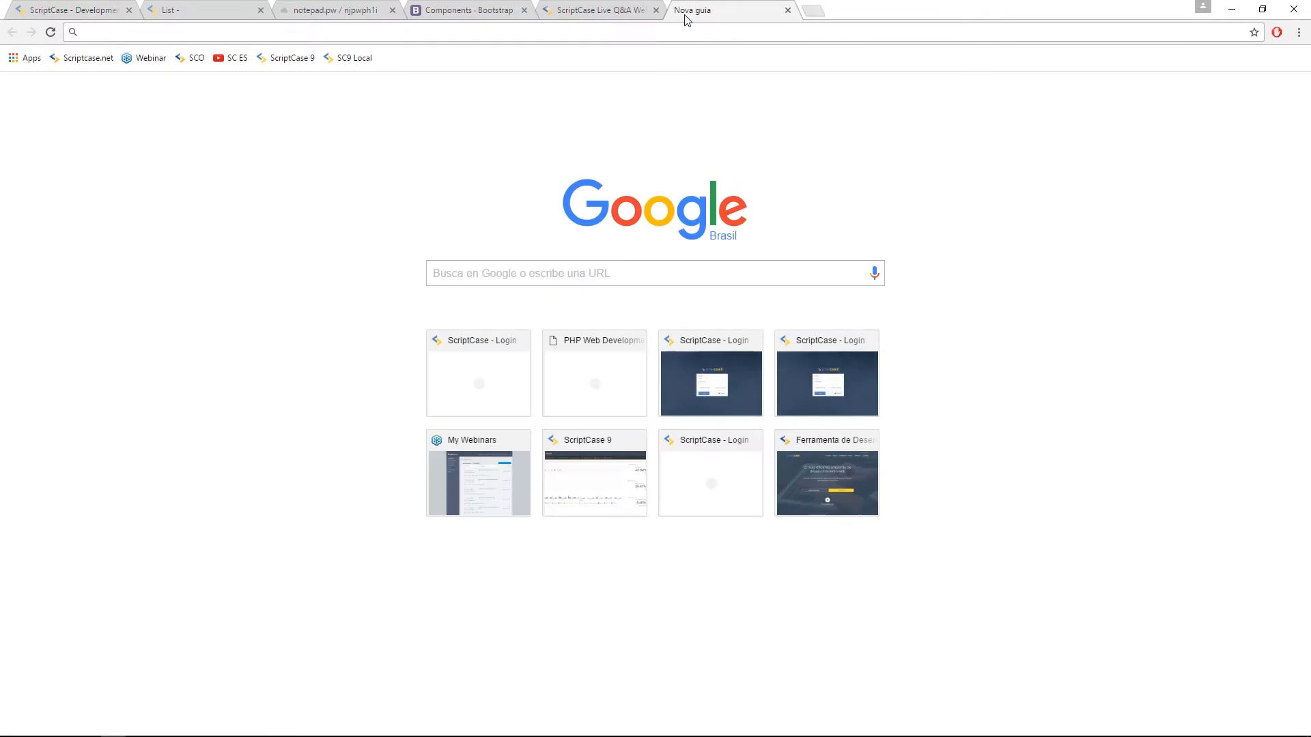
pyautogui.write('fun')
pyautogui.press('BackSpace')
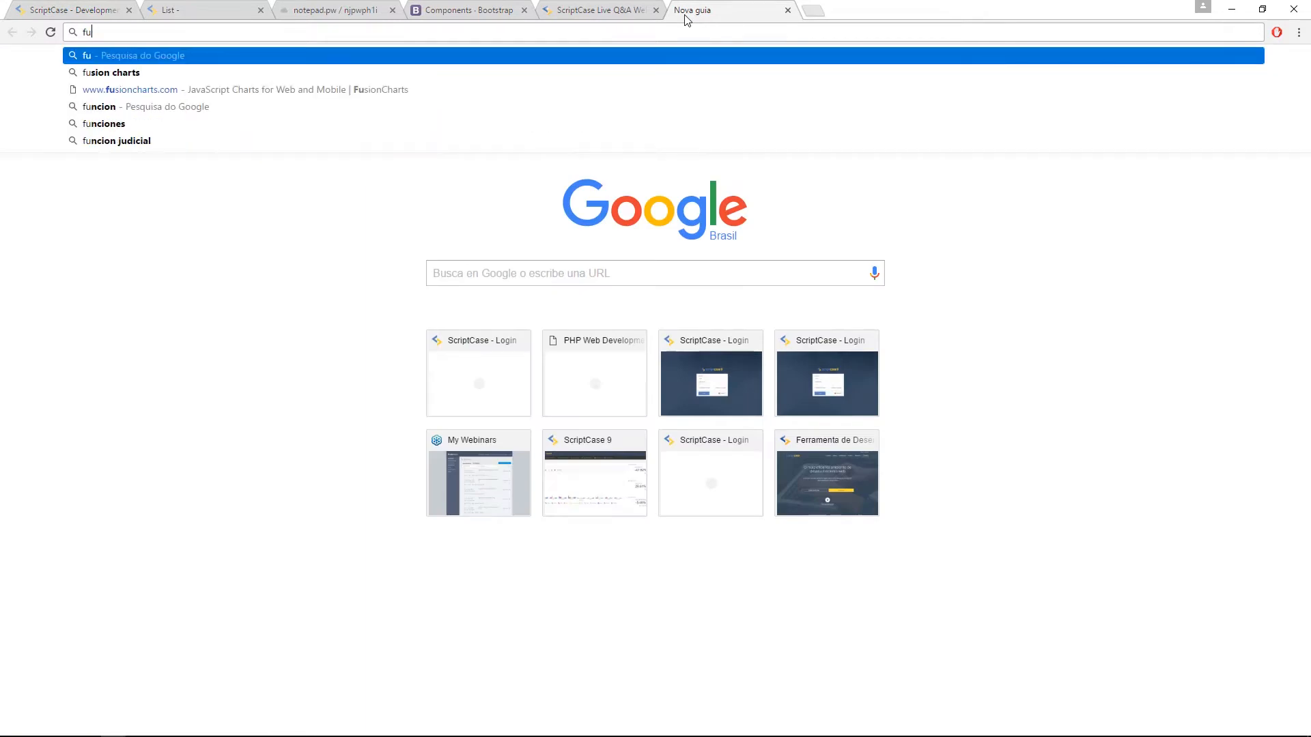
pyautogui.press('Down')
pyautogui.press('Return')
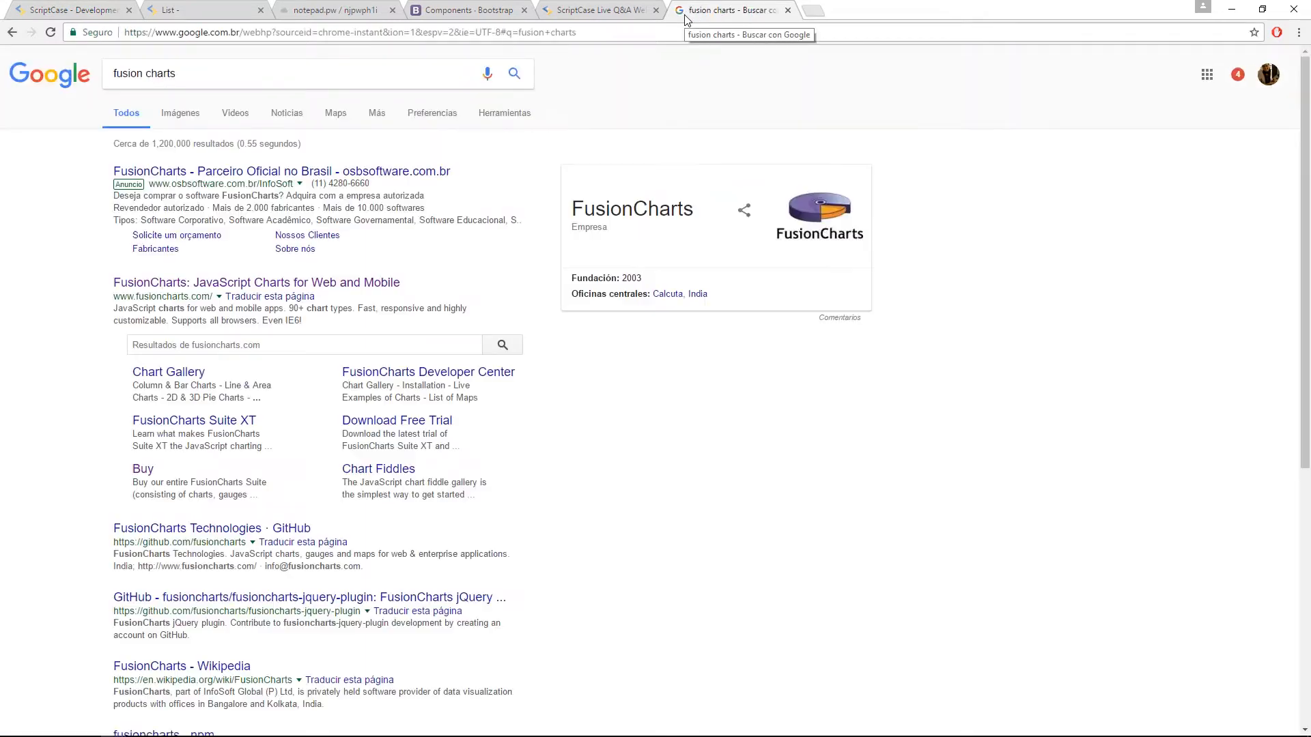
pyautogui.click(239, 284)
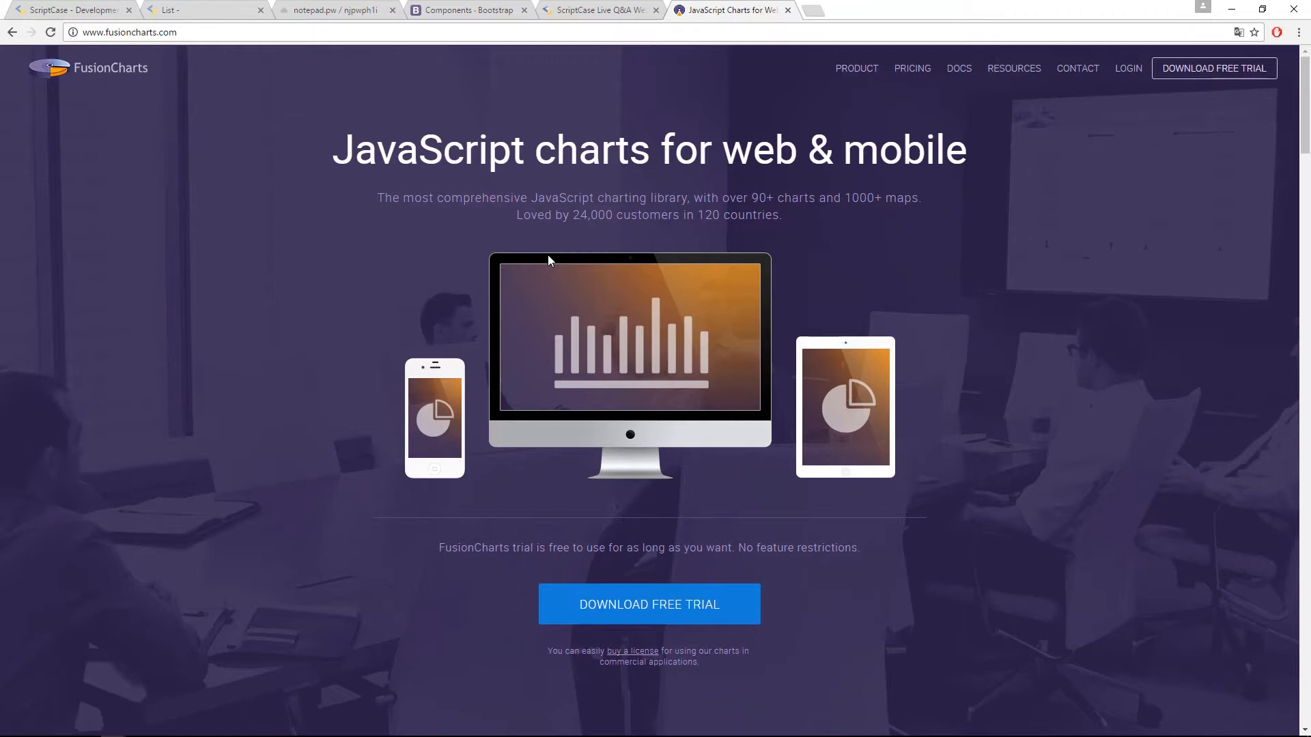
# Step: Switch back to ScriptCase and add Category once and SalesDate twice as chart dimensions
pyautogui.click(75, 10)
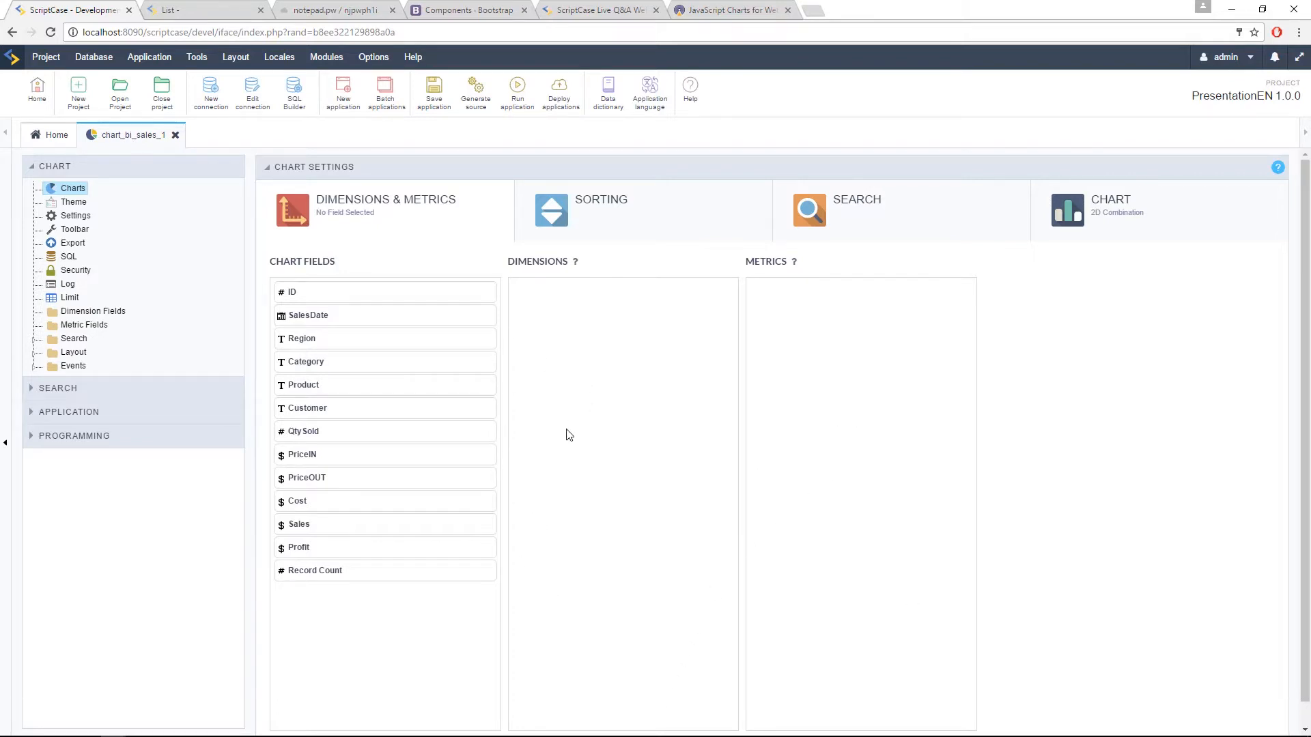
pyautogui.moveTo(319, 366); pyautogui.dragTo(518, 348)
pyautogui.moveTo(337, 319); pyautogui.dragTo(579, 375)
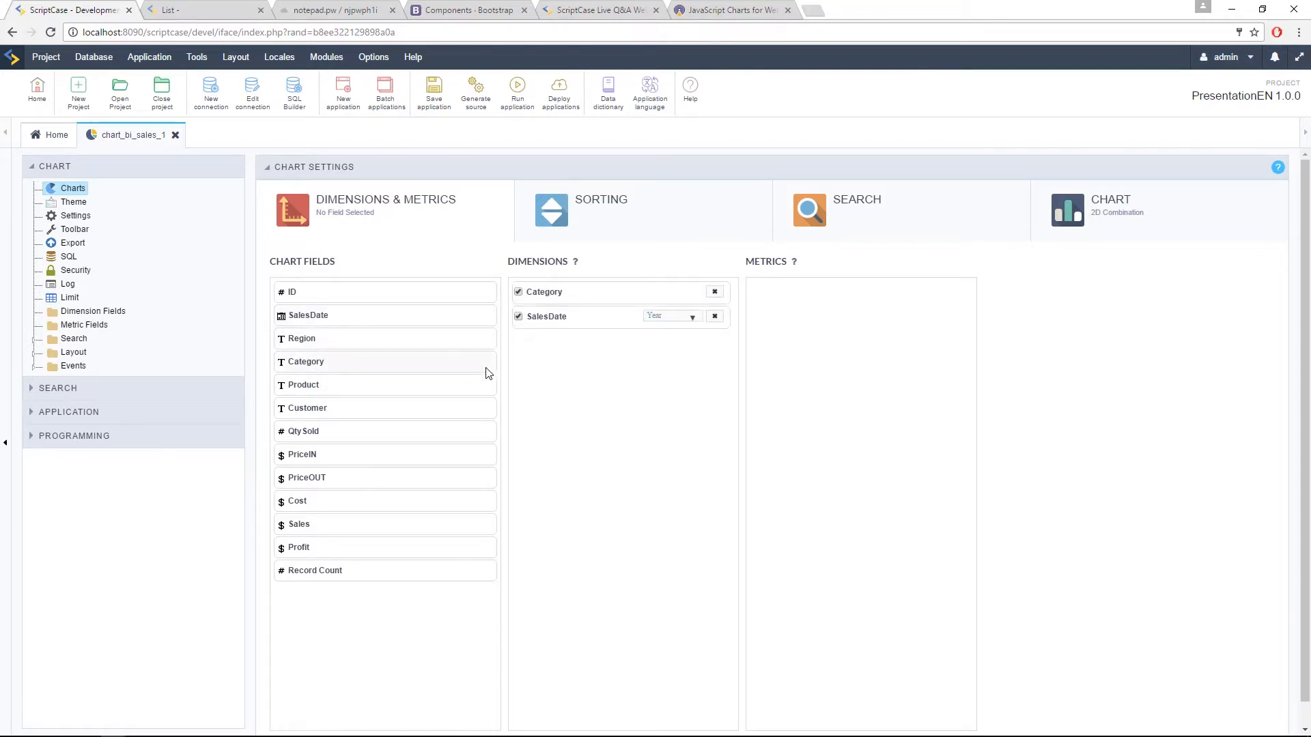
pyautogui.moveTo(358, 318); pyautogui.dragTo(568, 416)
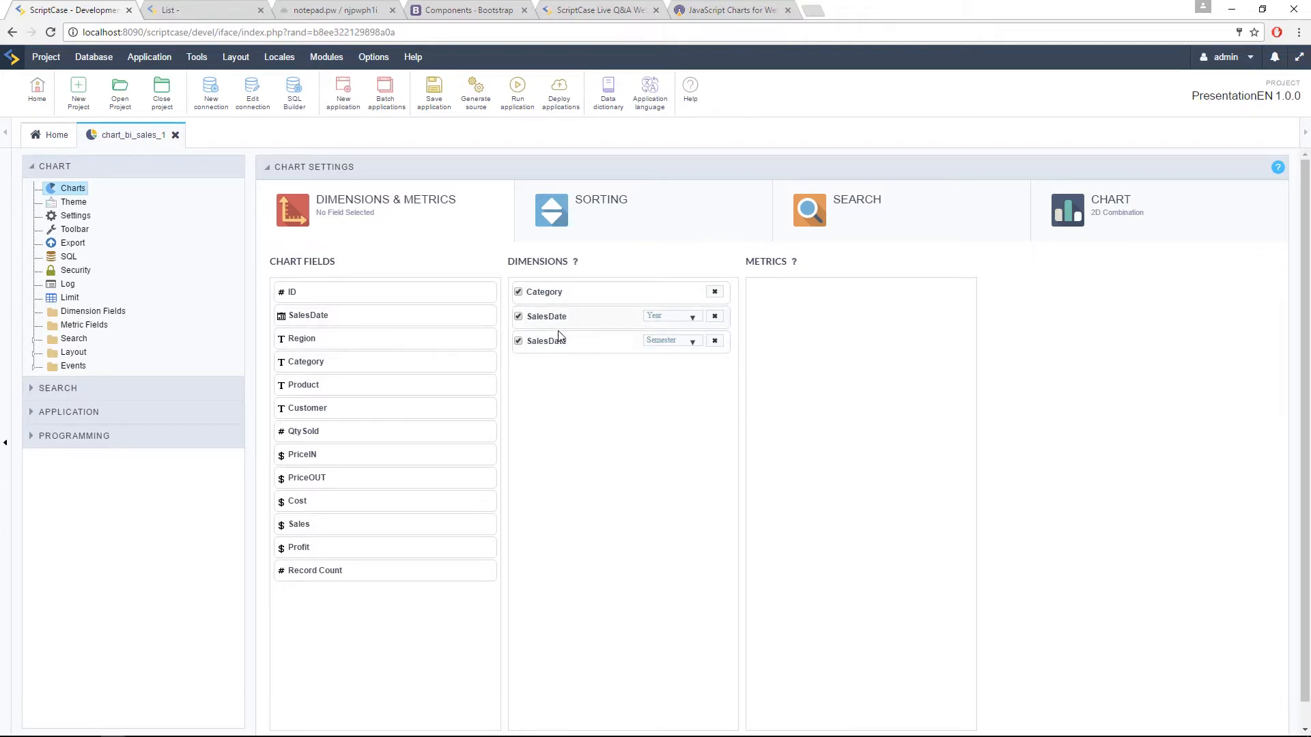
# Step: Group the first SalesDate dimension by Month and the second by Year, and disable the Year dimension
pyautogui.click(671, 316)
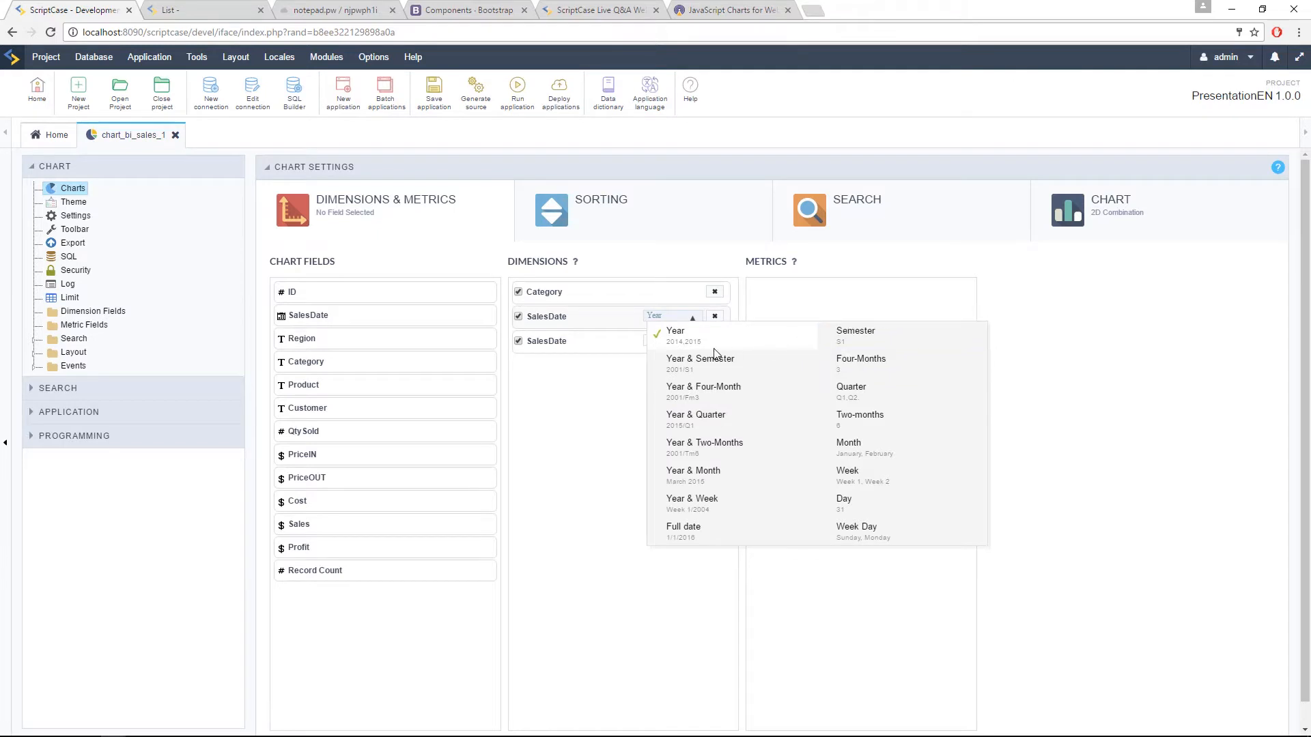
pyautogui.click(605, 386)
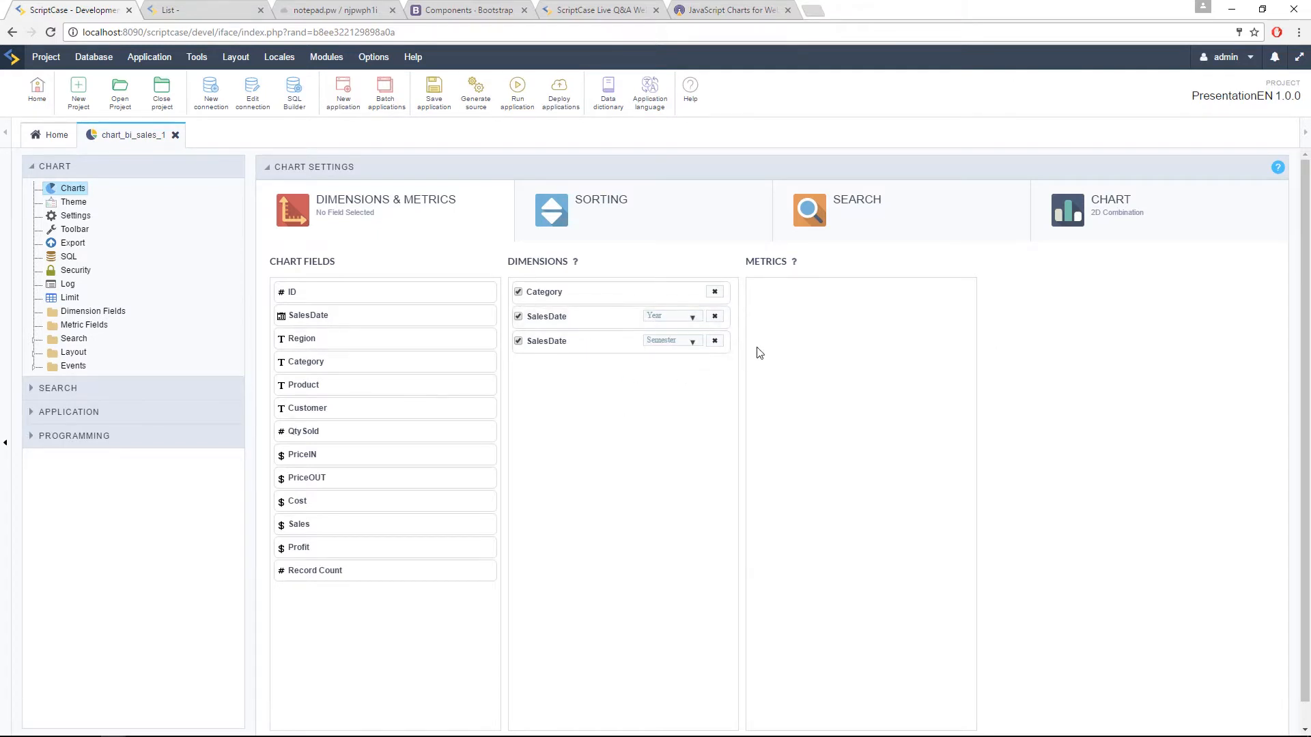
pyautogui.click(659, 316)
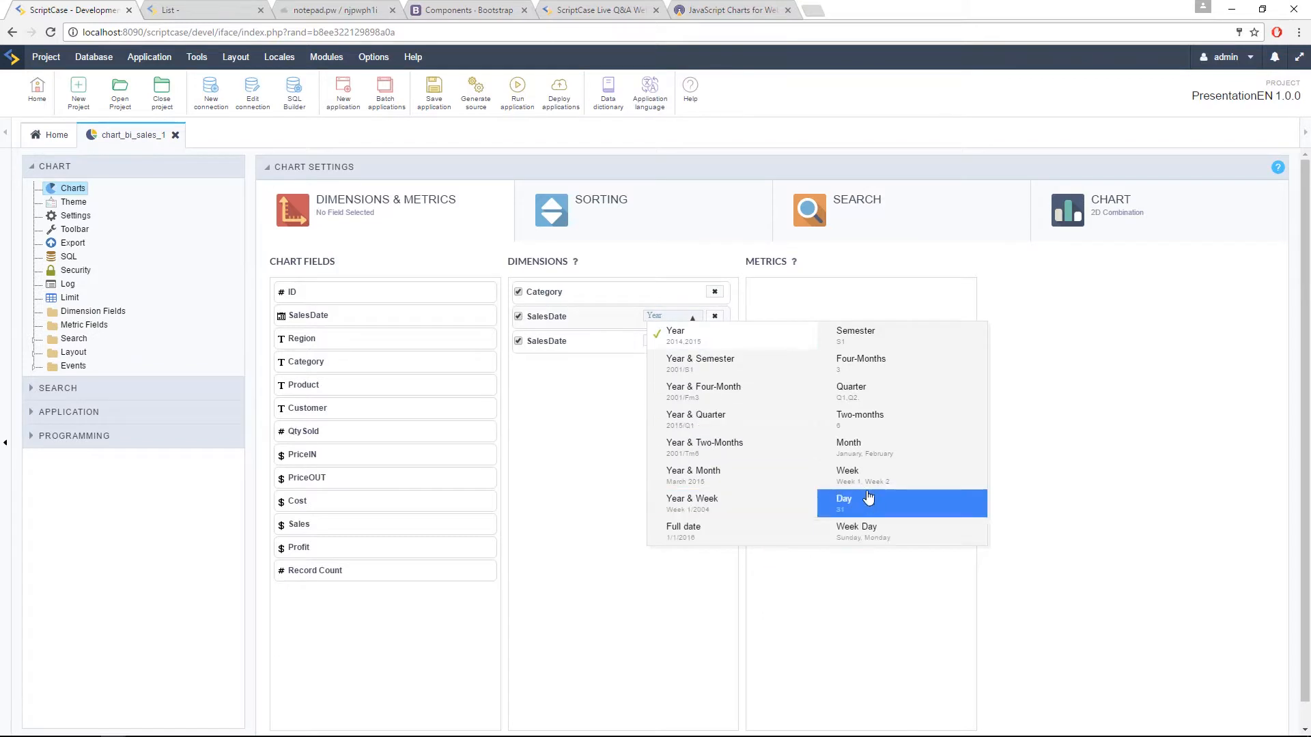
pyautogui.click(860, 448)
pyautogui.click(659, 343)
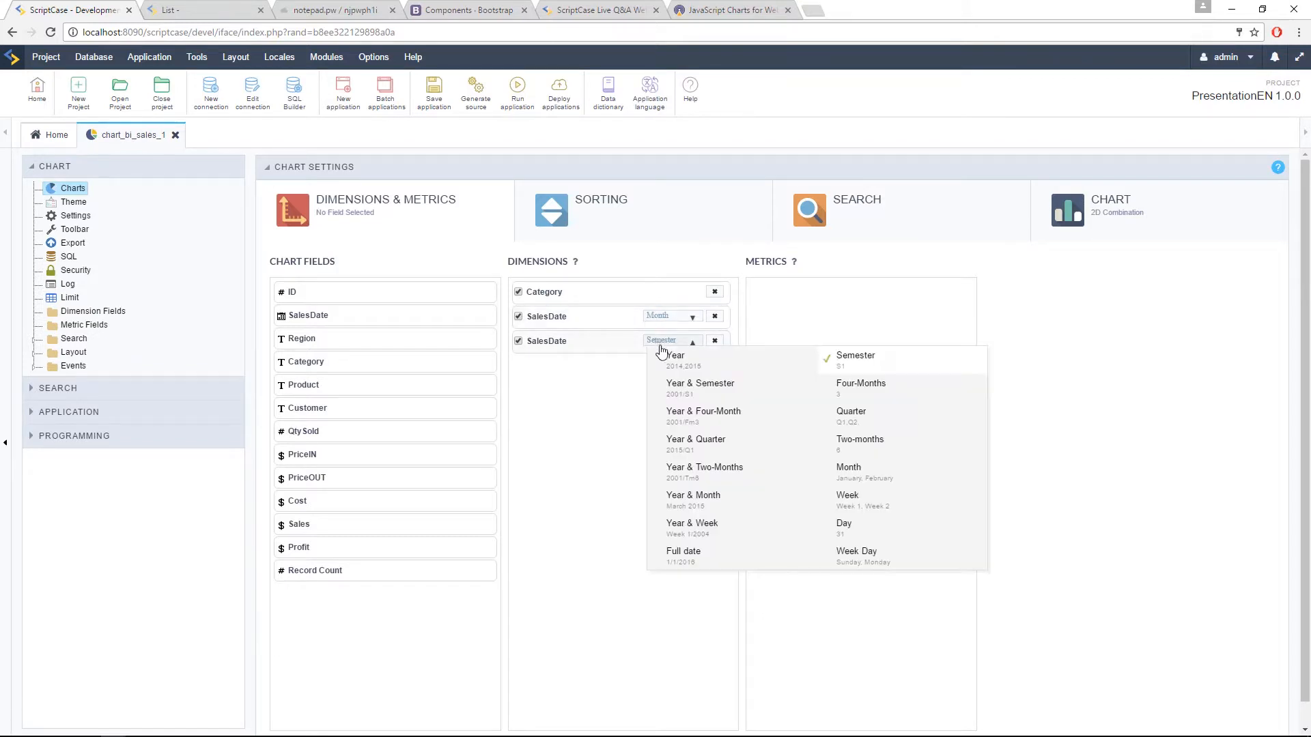
pyautogui.click(666, 356)
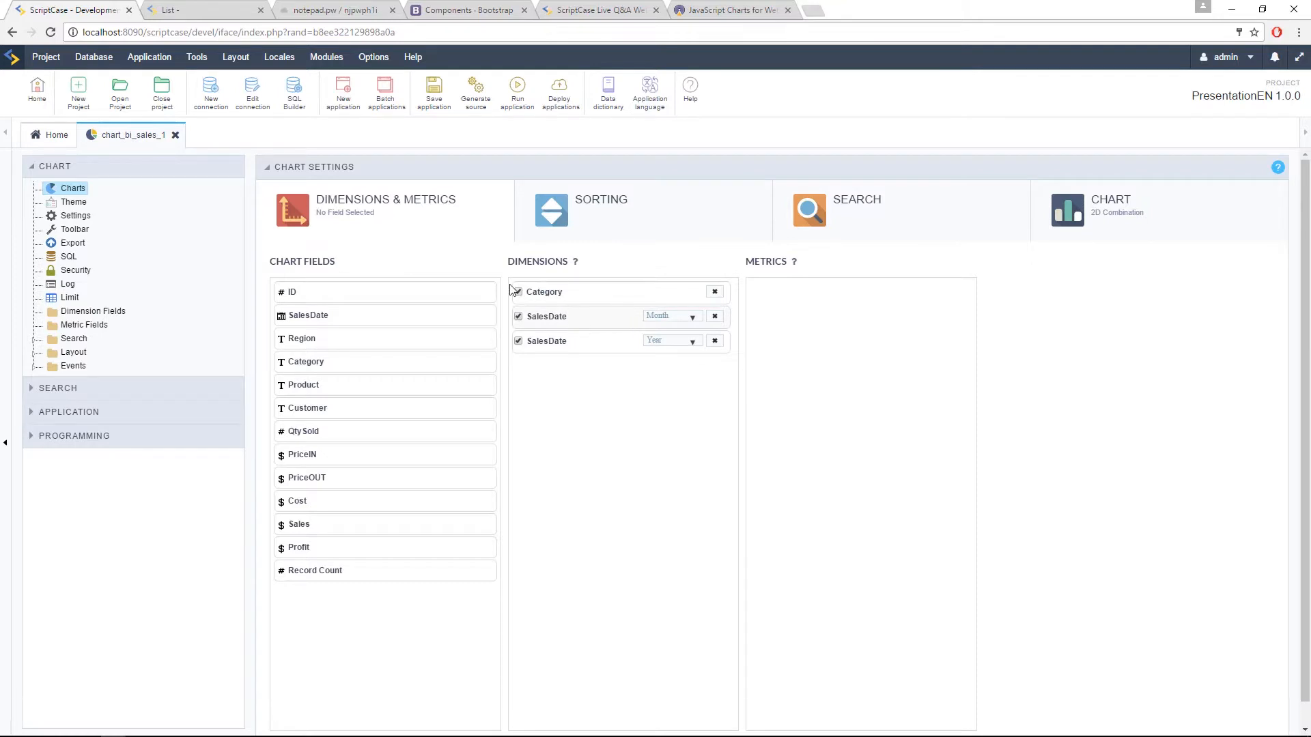
pyautogui.click(519, 342)
# Step: Add Sales as Sum and Maximum metrics plus Profit as a Sum metric, leaving only the Sales Sum metric enabled
pyautogui.moveTo(302, 531); pyautogui.dragTo(768, 348)
pyautogui.moveTo(349, 529); pyautogui.dragTo(904, 346)
pyautogui.click(920, 318)
pyautogui.click(915, 351)
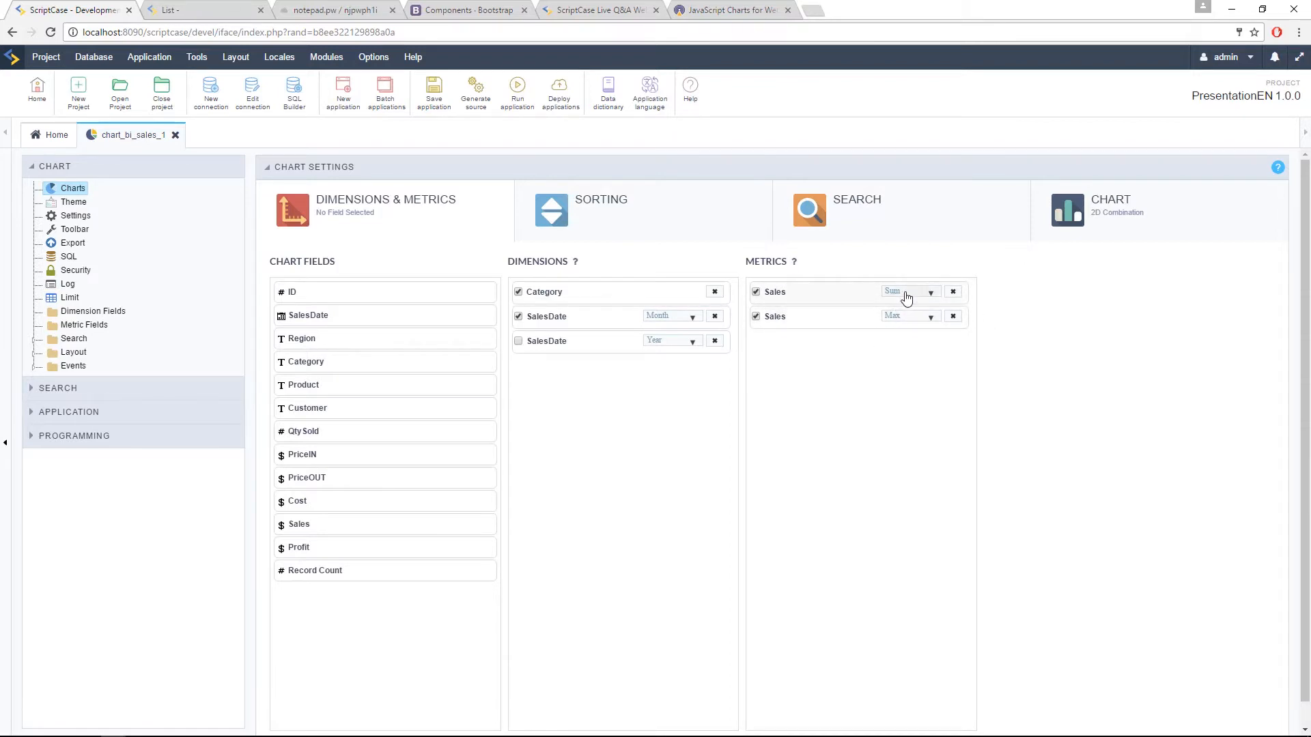
pyautogui.click(910, 319)
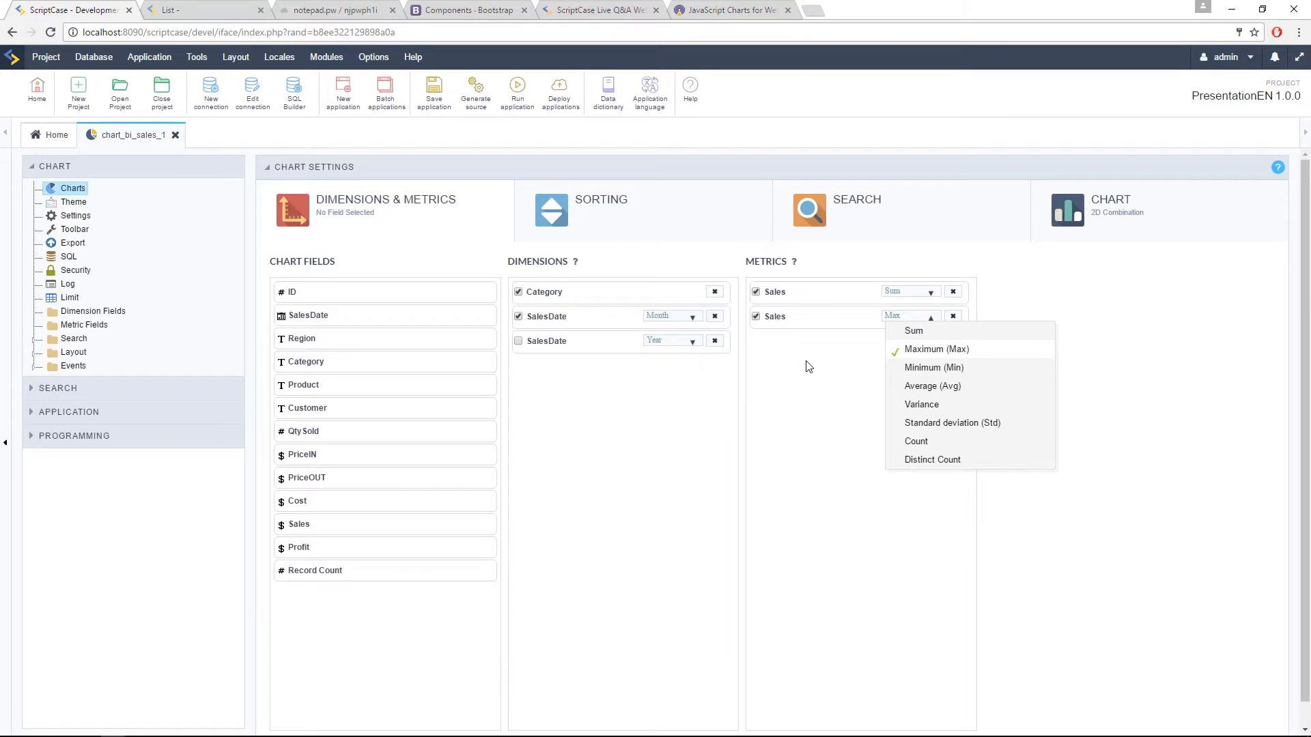
pyautogui.click(817, 483)
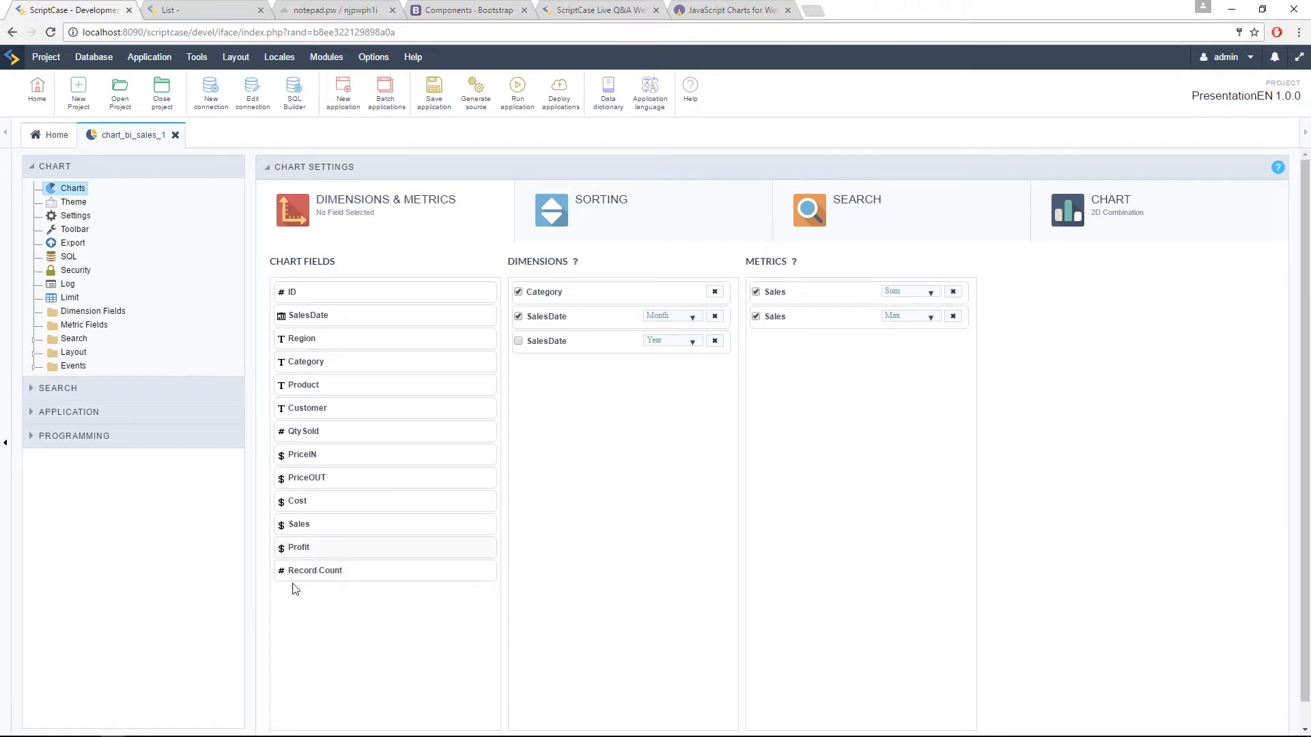
pyautogui.moveTo(321, 552); pyautogui.dragTo(874, 372)
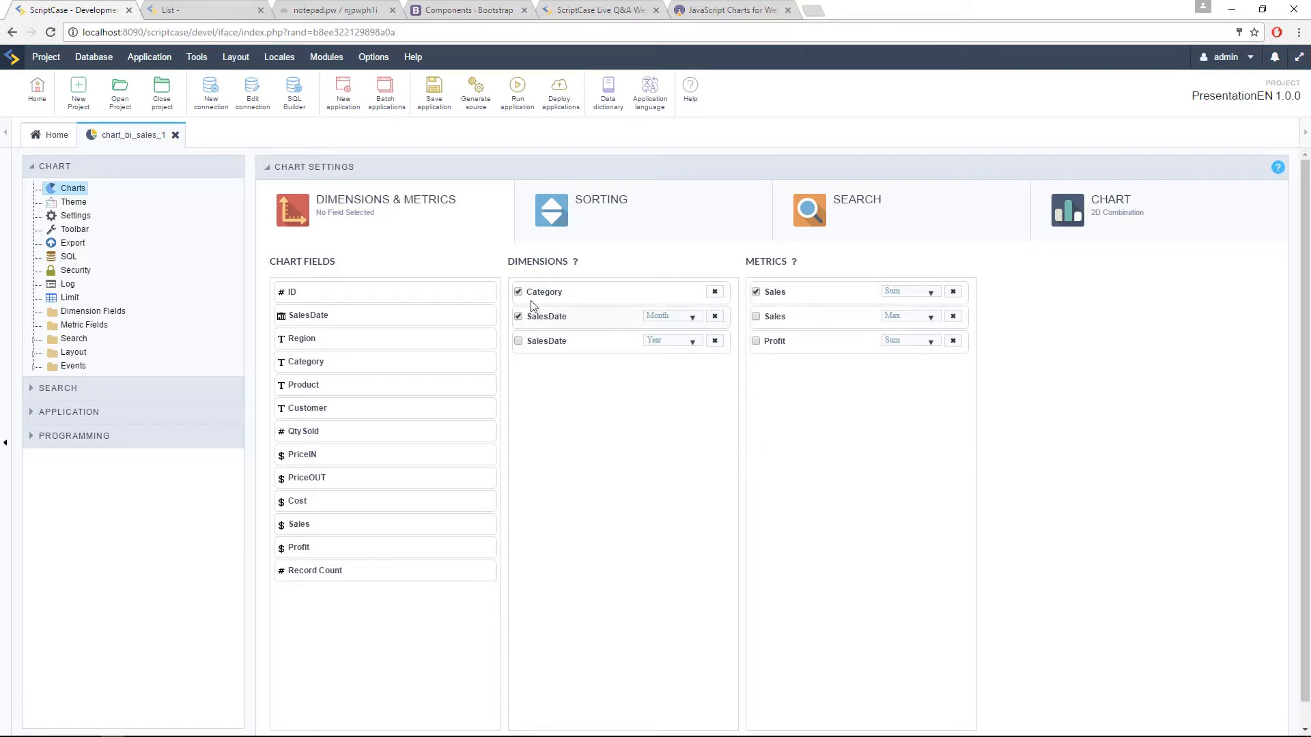
# Step: Review the chart's initial sorting and static search settings, and expand the Search folder of the chart
pyautogui.click(608, 227)
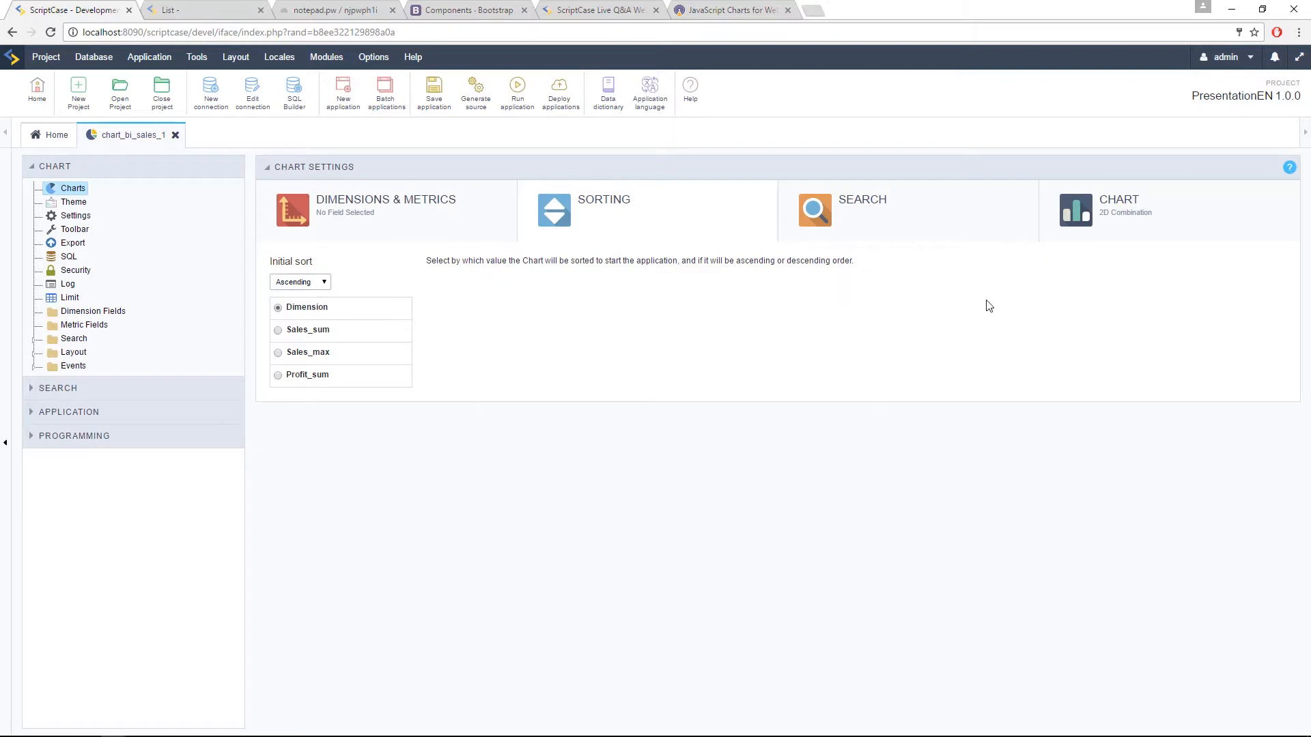
pyautogui.click(911, 224)
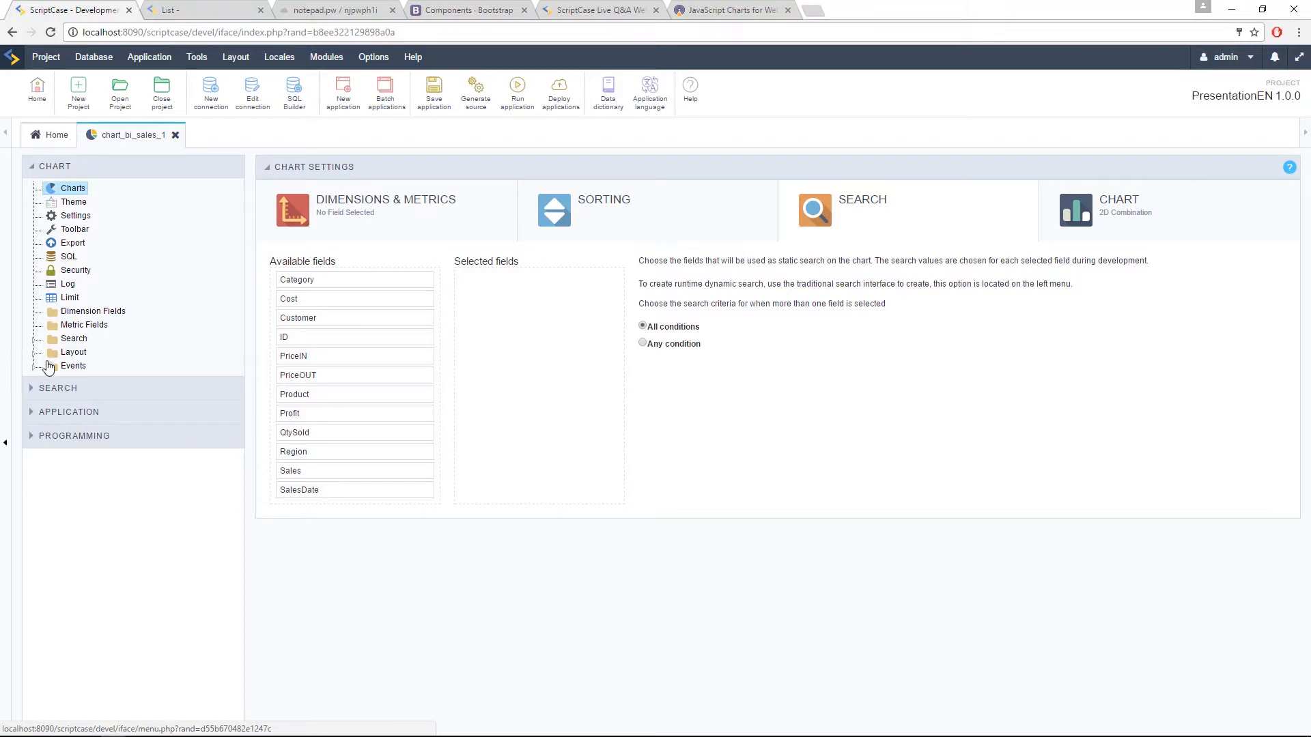
pyautogui.click(34, 341)
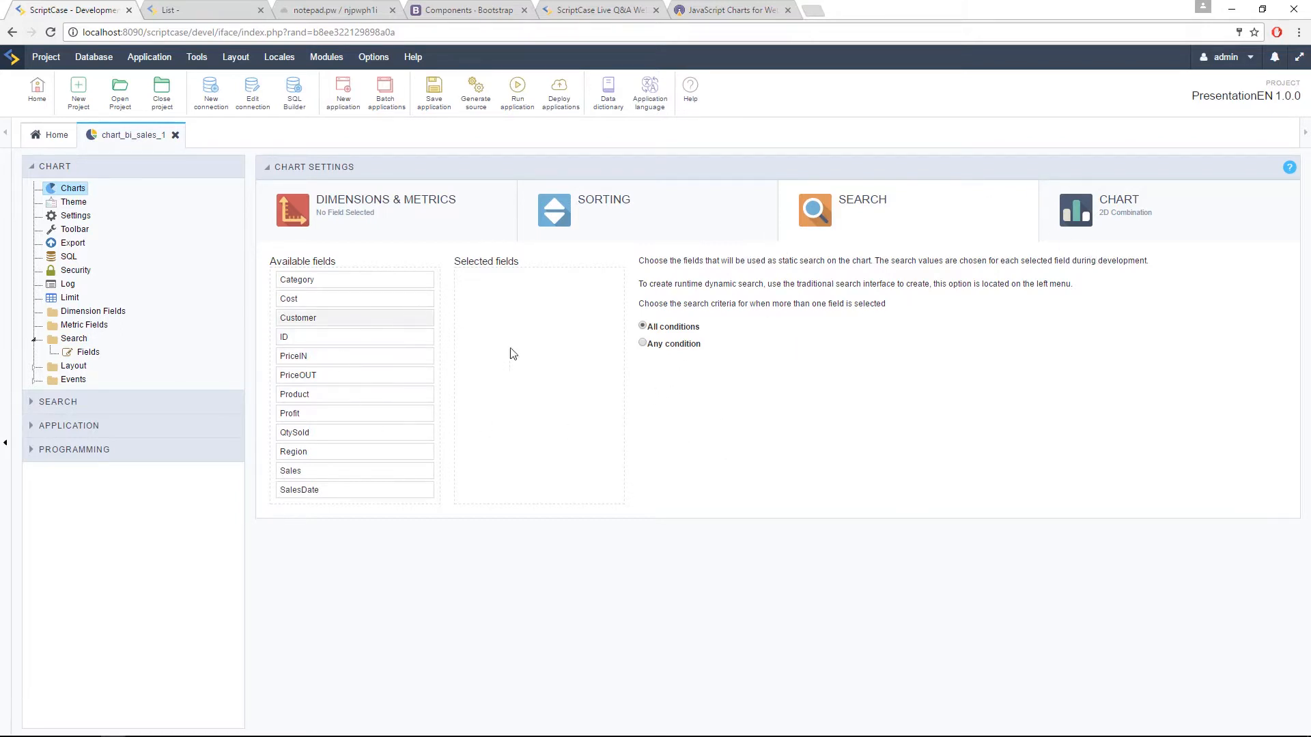
# Step: Examine the chart display settings, including the available chart types and the Analytic or Synthetic modes
pyautogui.click(1110, 237)
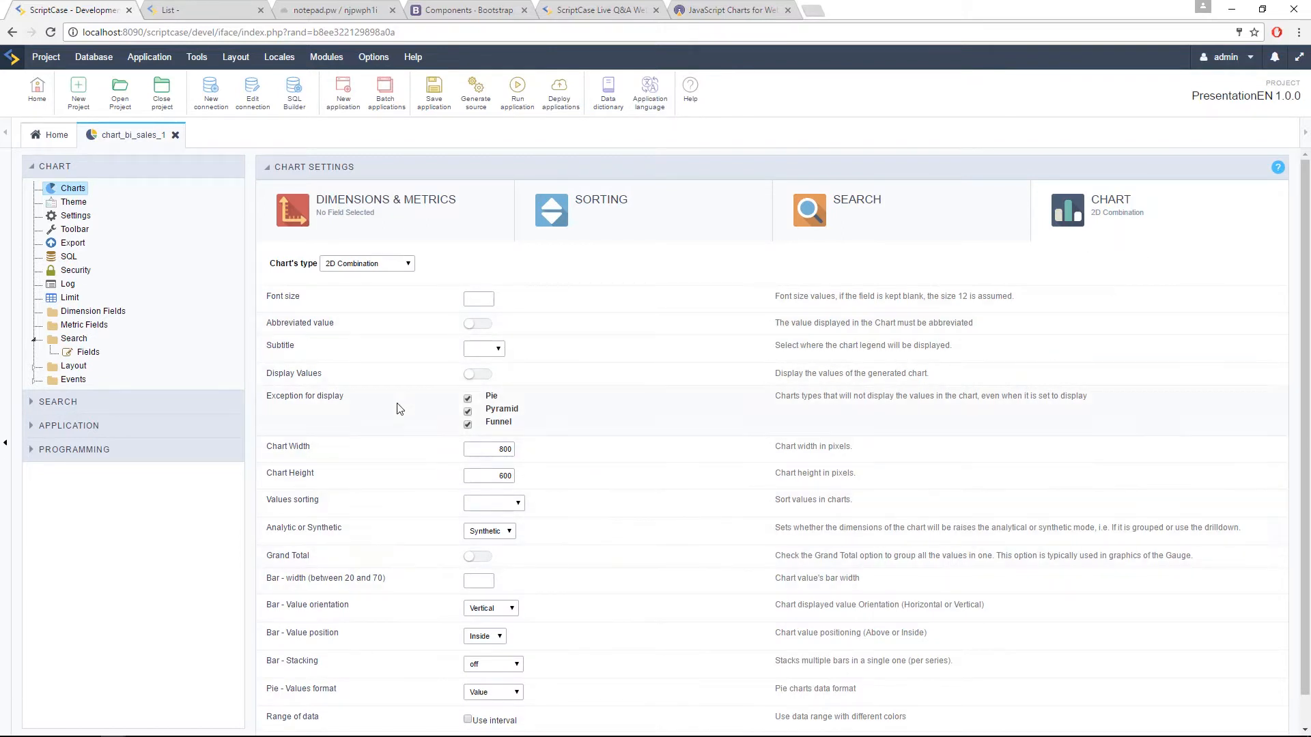
pyautogui.scroll(-1, 585, 446)
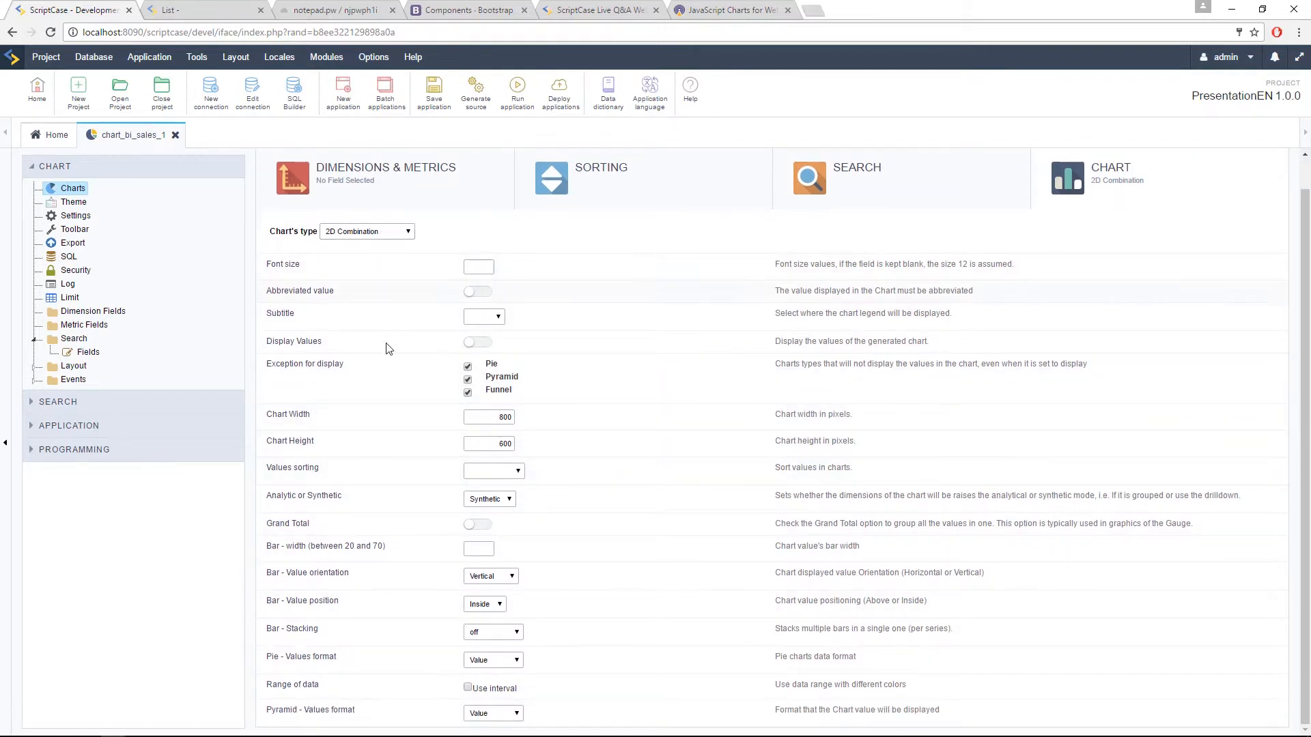
pyautogui.scroll(1, 288, 339)
pyautogui.click(366, 263)
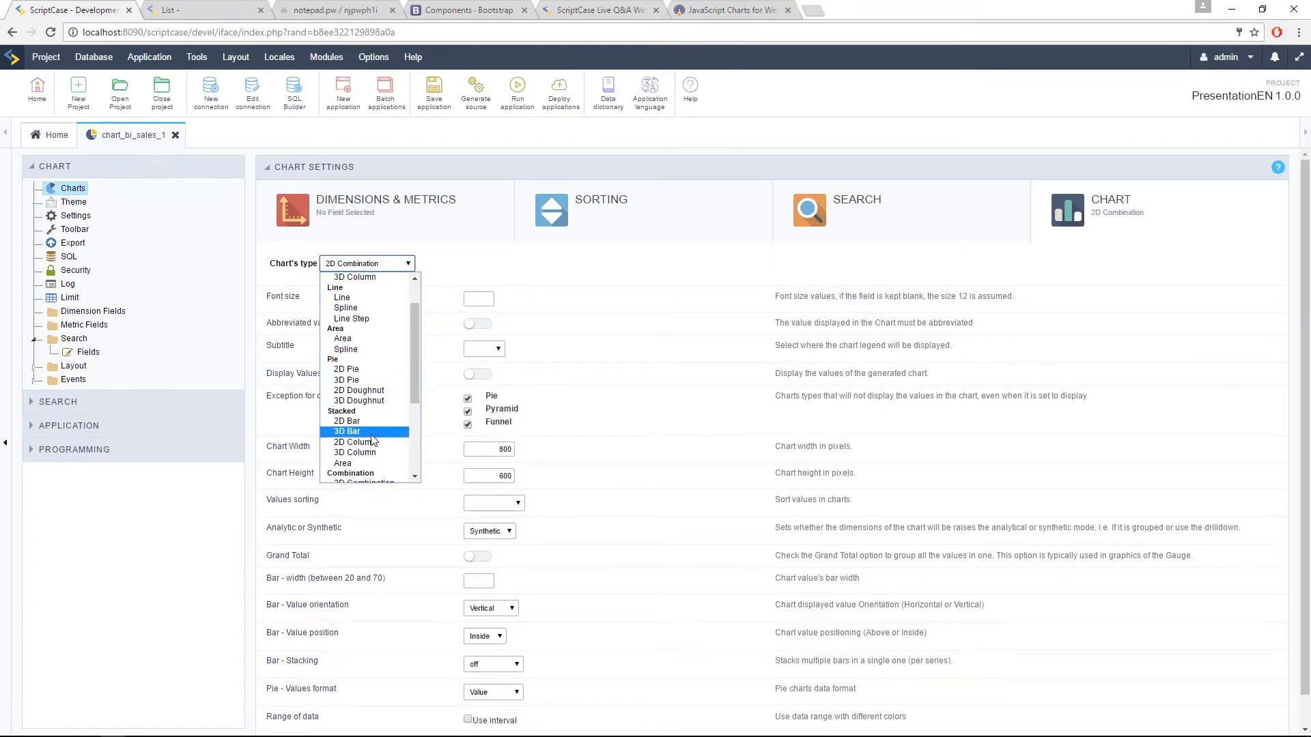
pyautogui.scroll(-4, 378, 396)
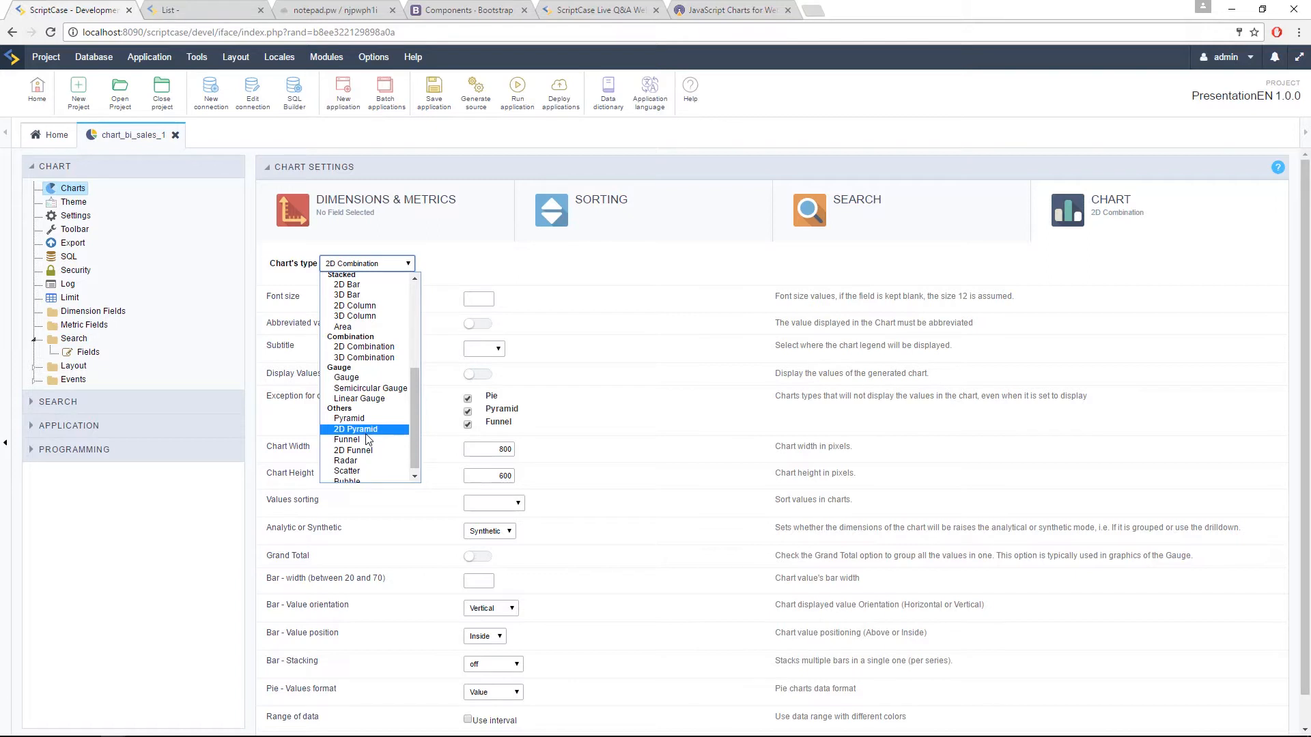
pyautogui.scroll(-1, 369, 450)
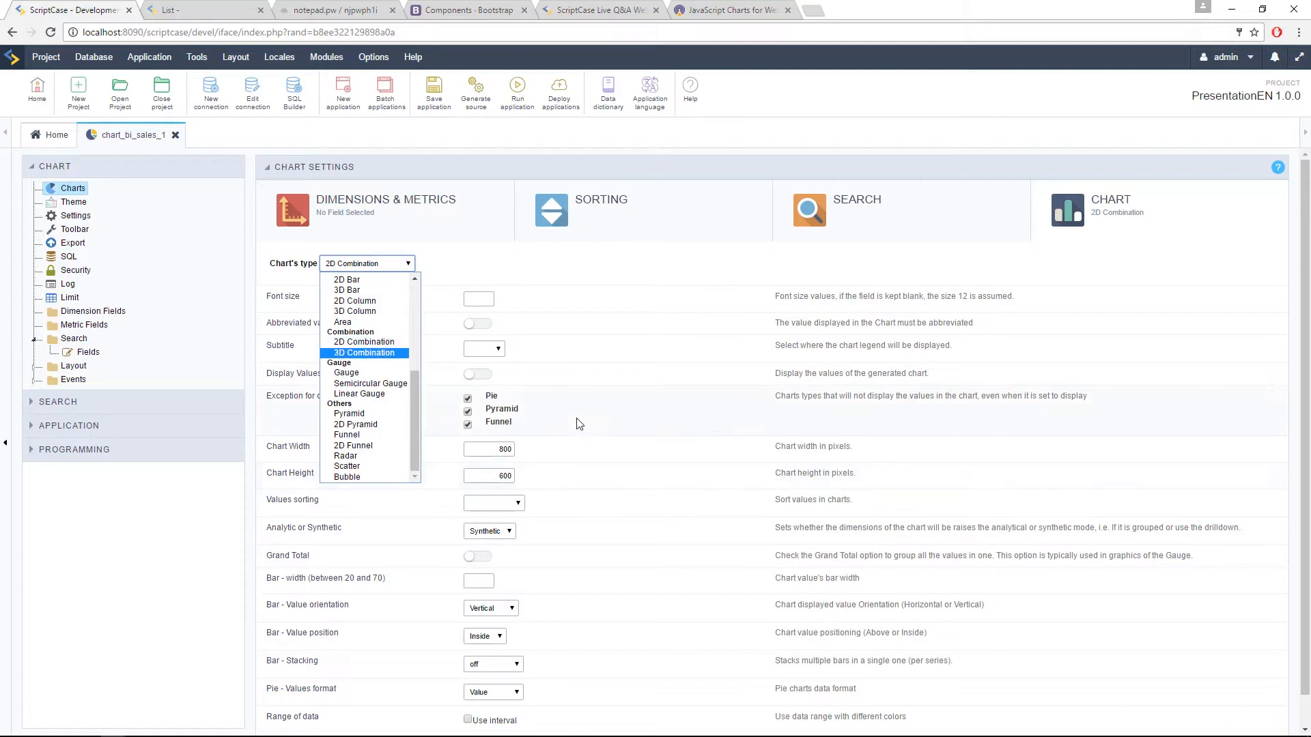
pyautogui.click(567, 271)
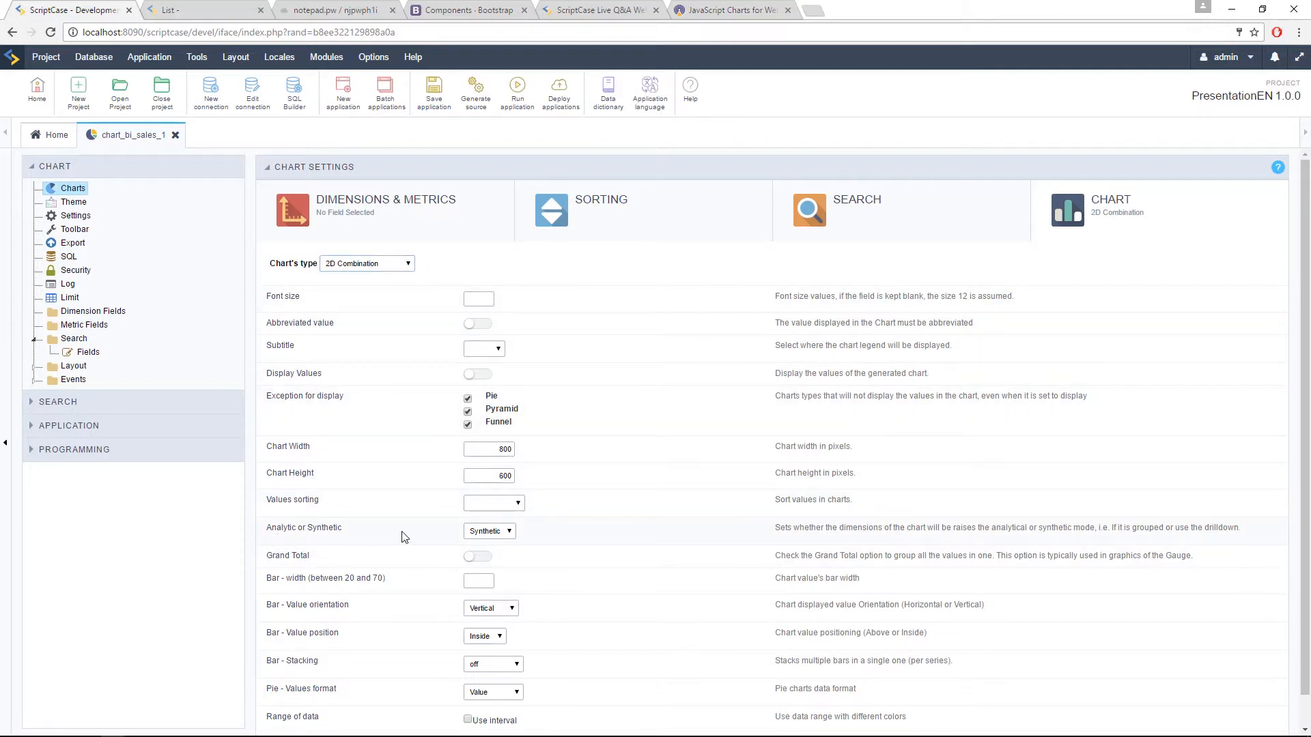
pyautogui.click(489, 532)
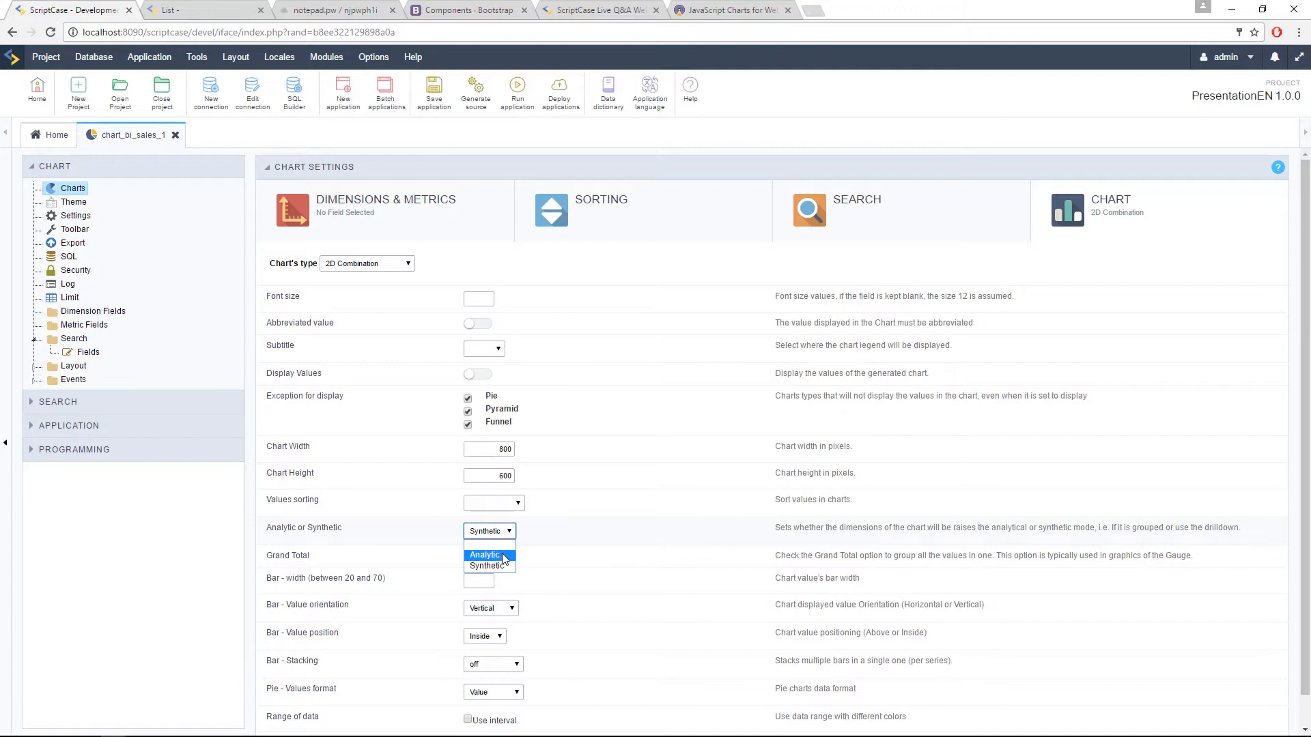
pyautogui.click(506, 569)
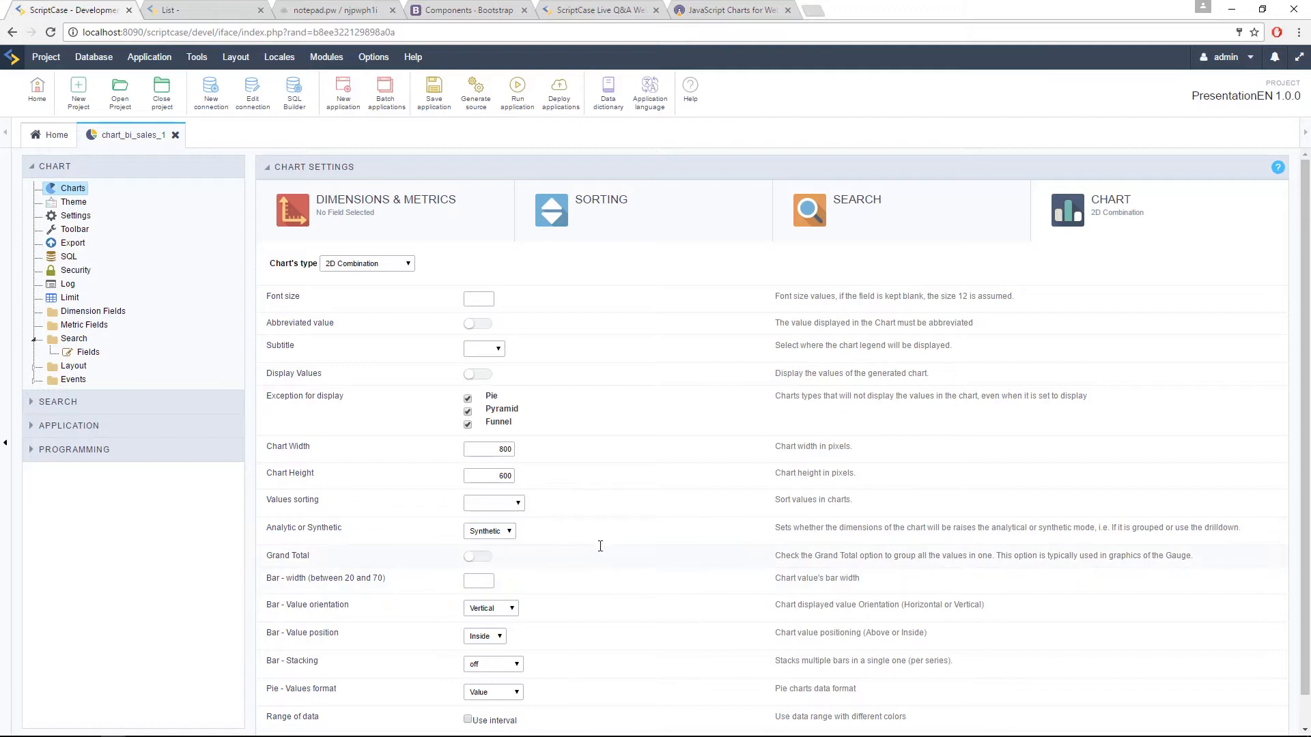
pyautogui.scroll(-1, 573, 451)
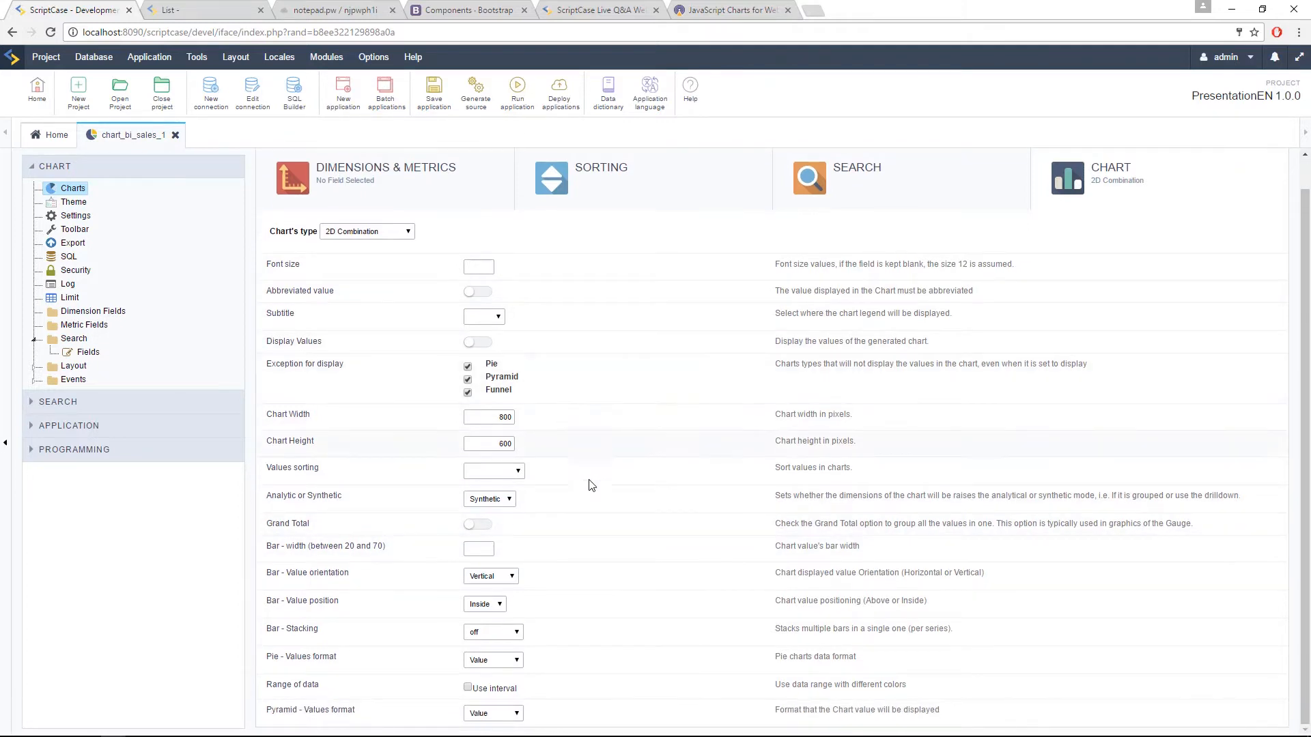
pyautogui.scroll(1, 594, 520)
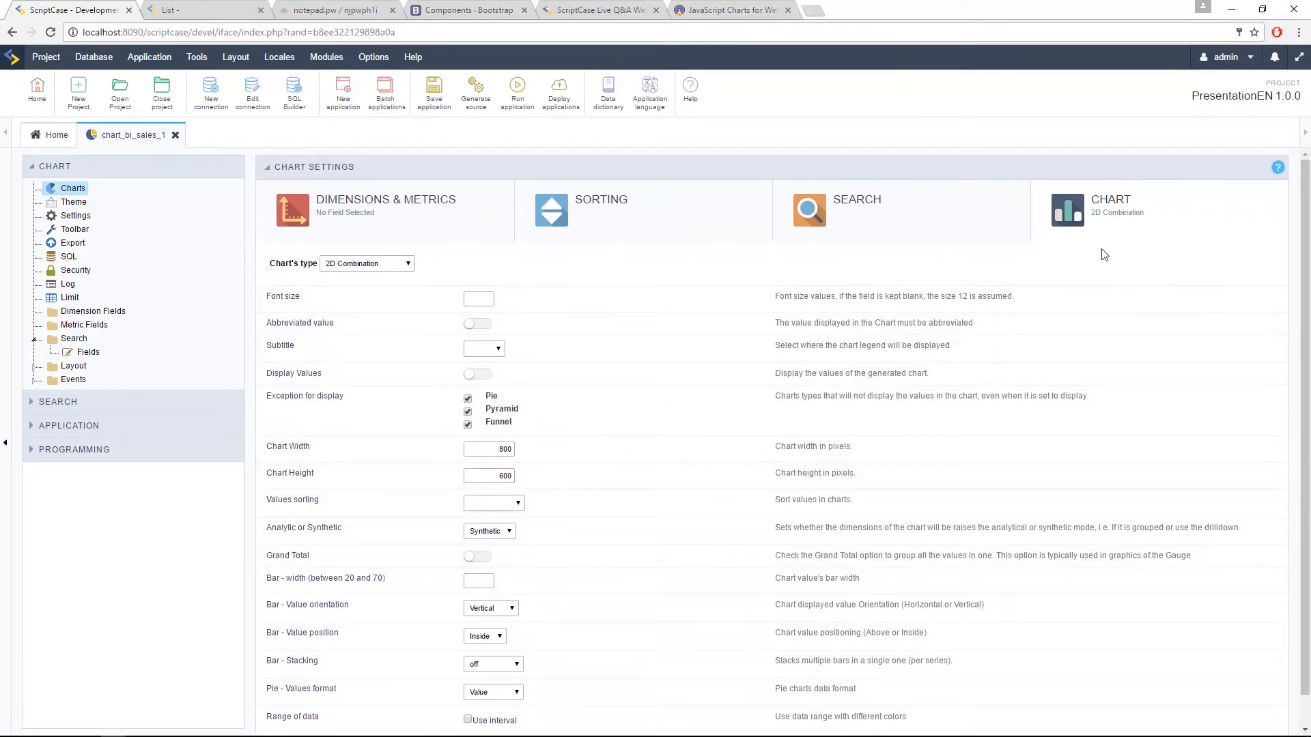
# Step: Set the chart's type to 2D Column and run the application
pyautogui.click(368, 264)
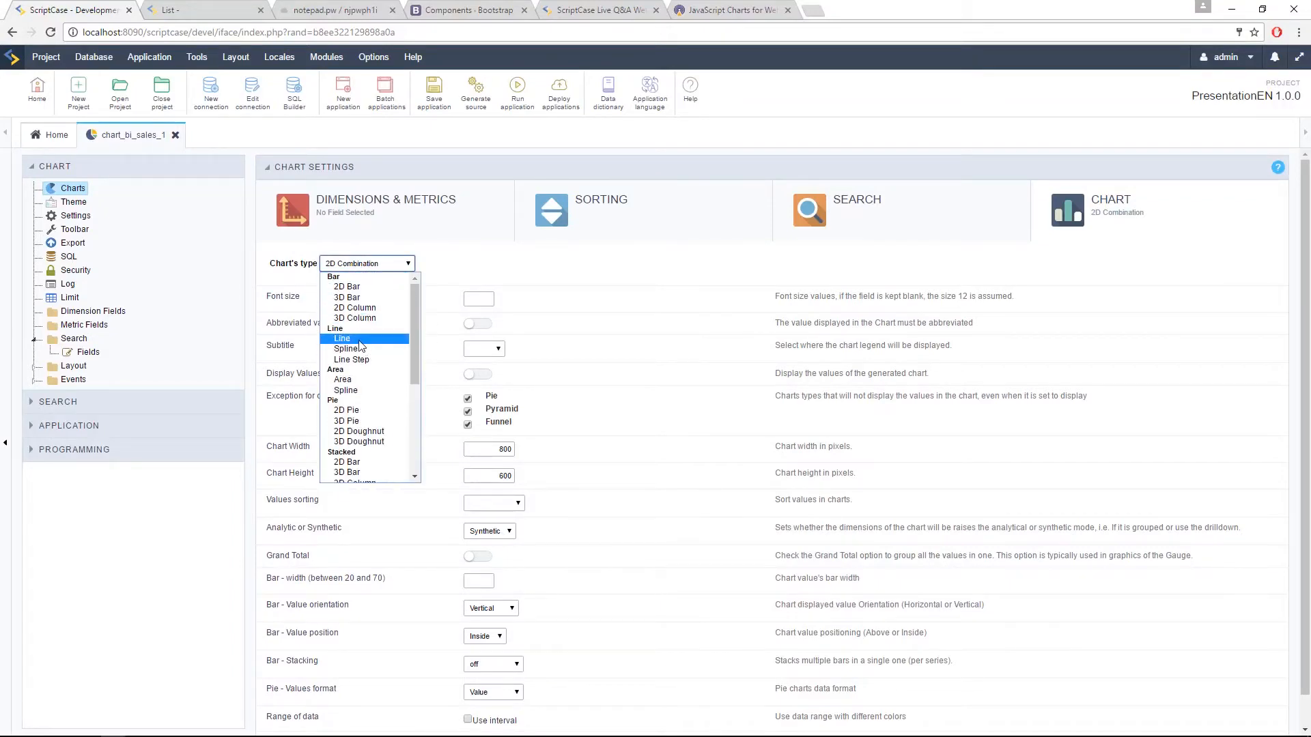
pyautogui.click(354, 308)
pyautogui.click(515, 99)
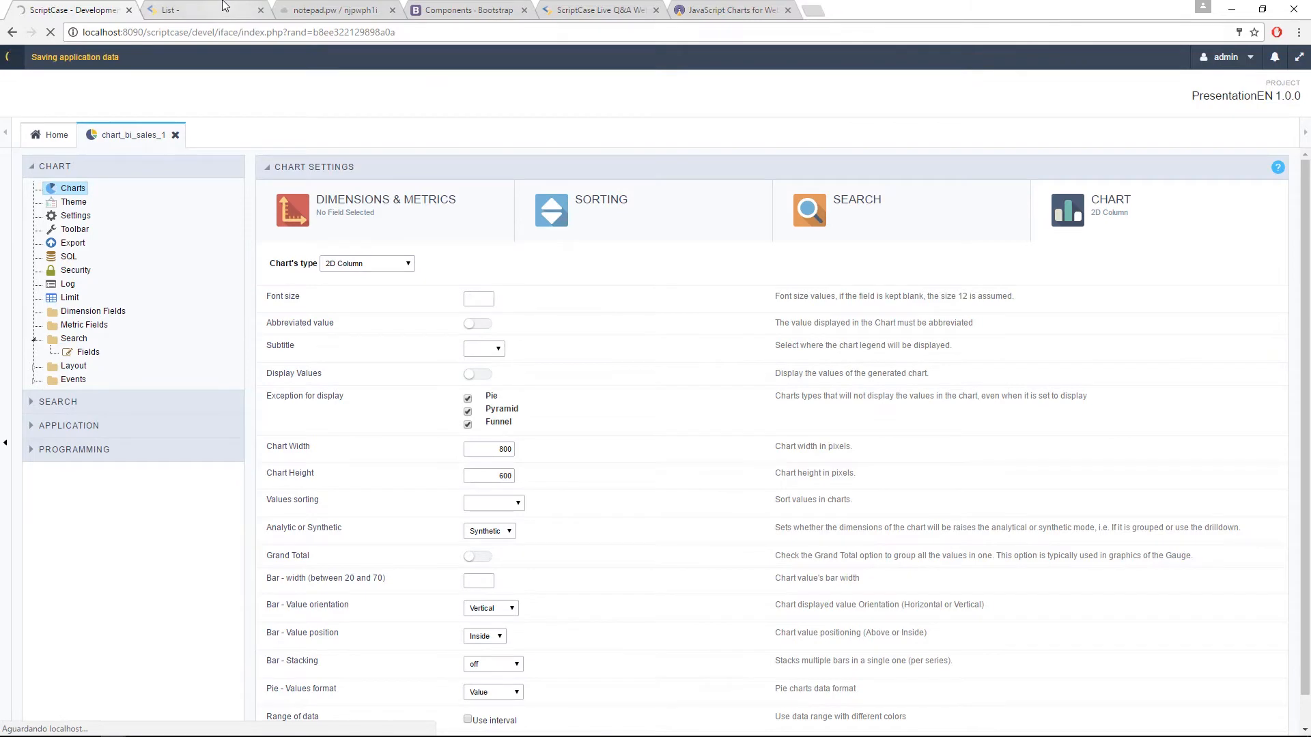
# Step: Examine the generated column chart of summed Sales by Category and return to the chart application's editor
pyautogui.click(205, 10)
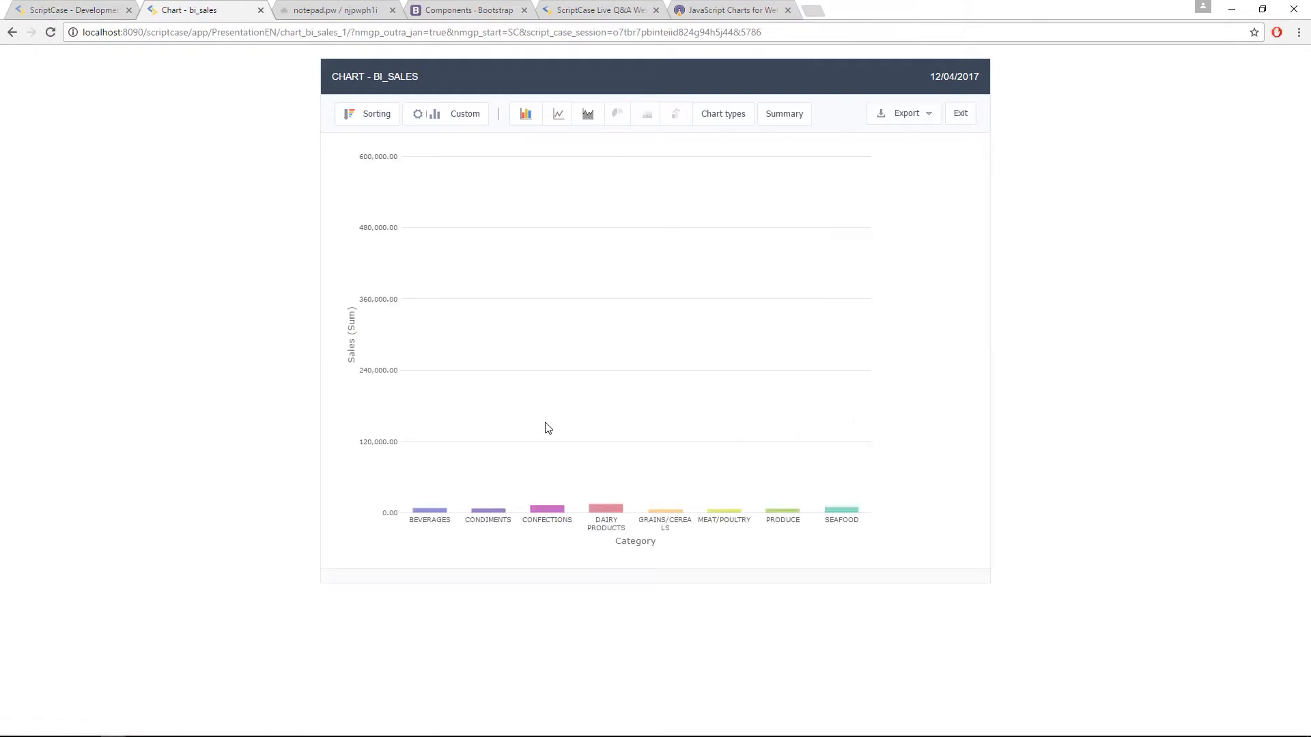
pyautogui.moveTo(710, 468)
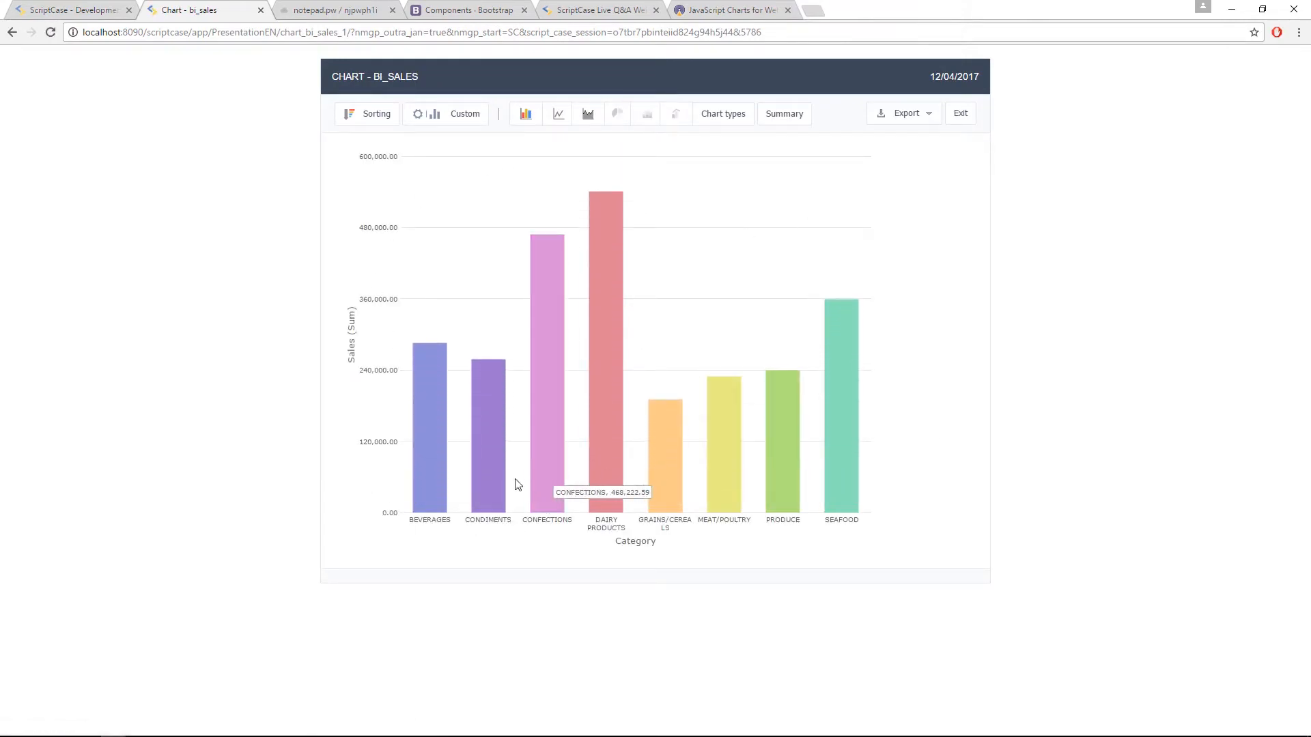
pyautogui.click(65, 17)
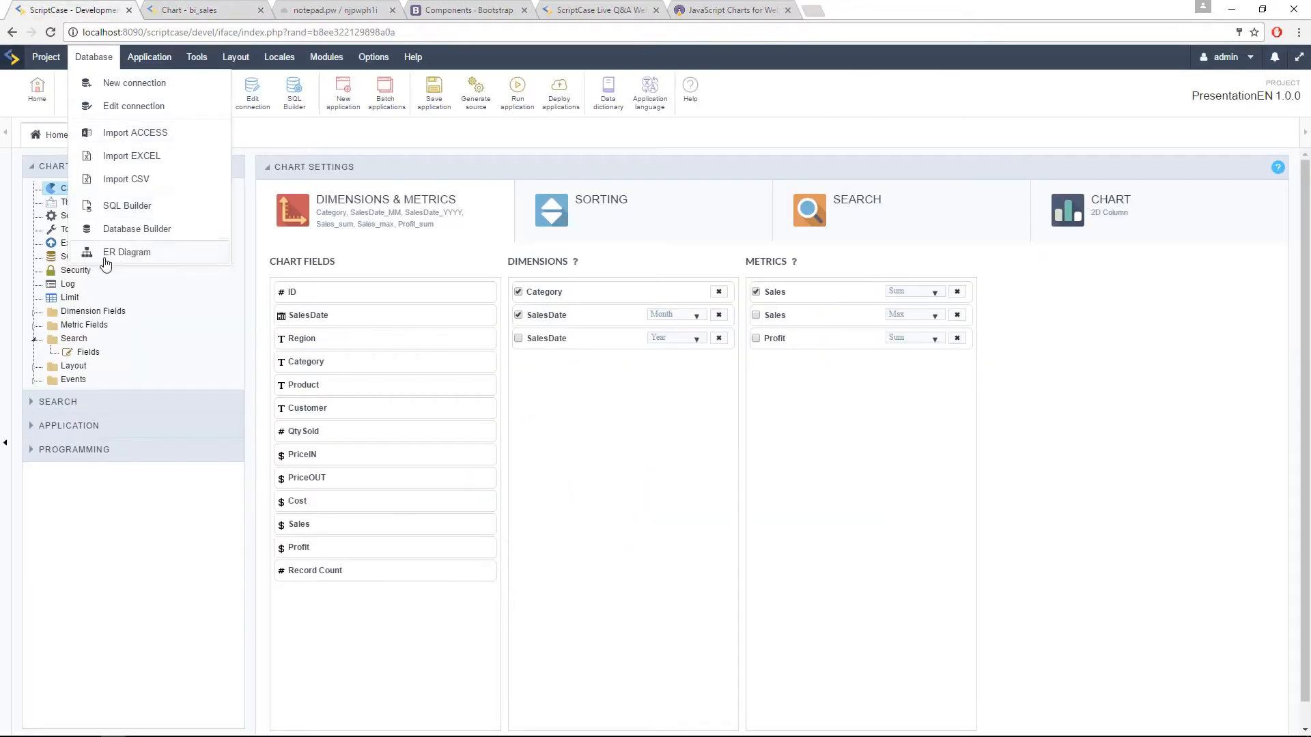
# Step: In the chart's general settings, enable Responsive Desktop and make the Scatter and Bubble chart types available
pyautogui.click(76, 217)
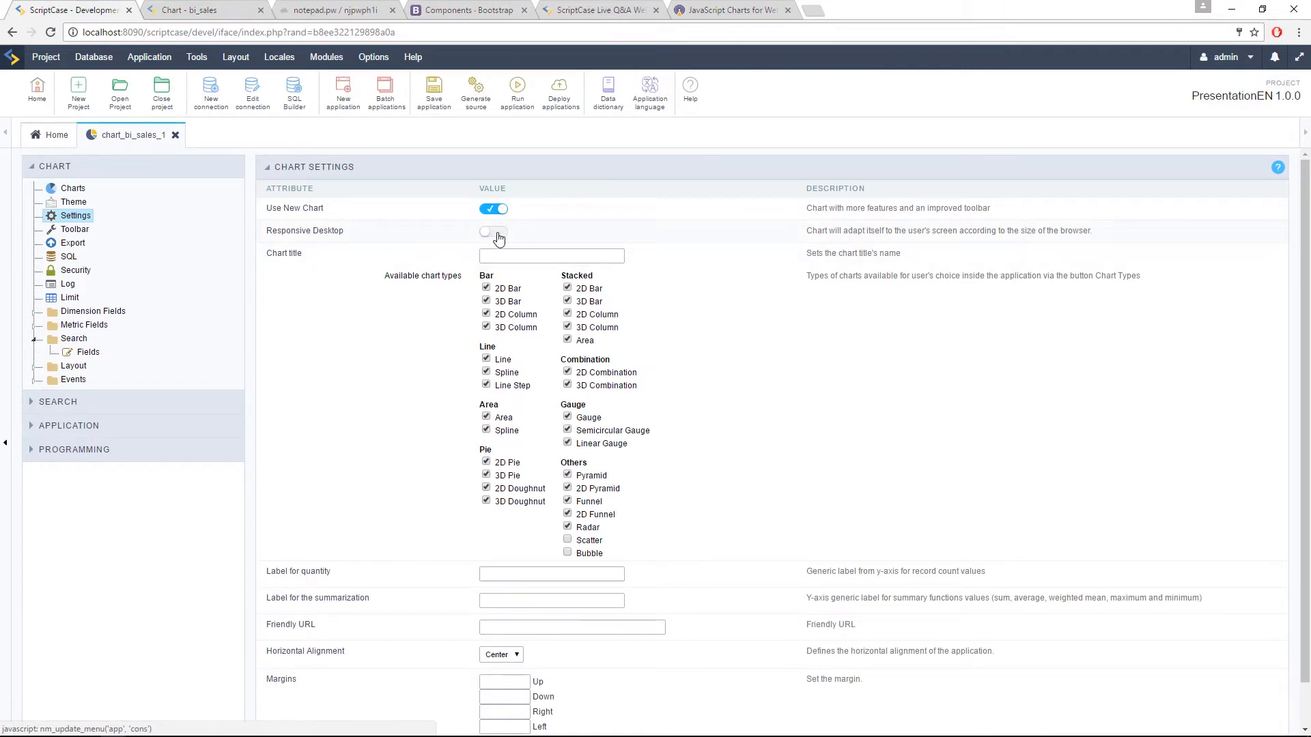
pyautogui.click(497, 235)
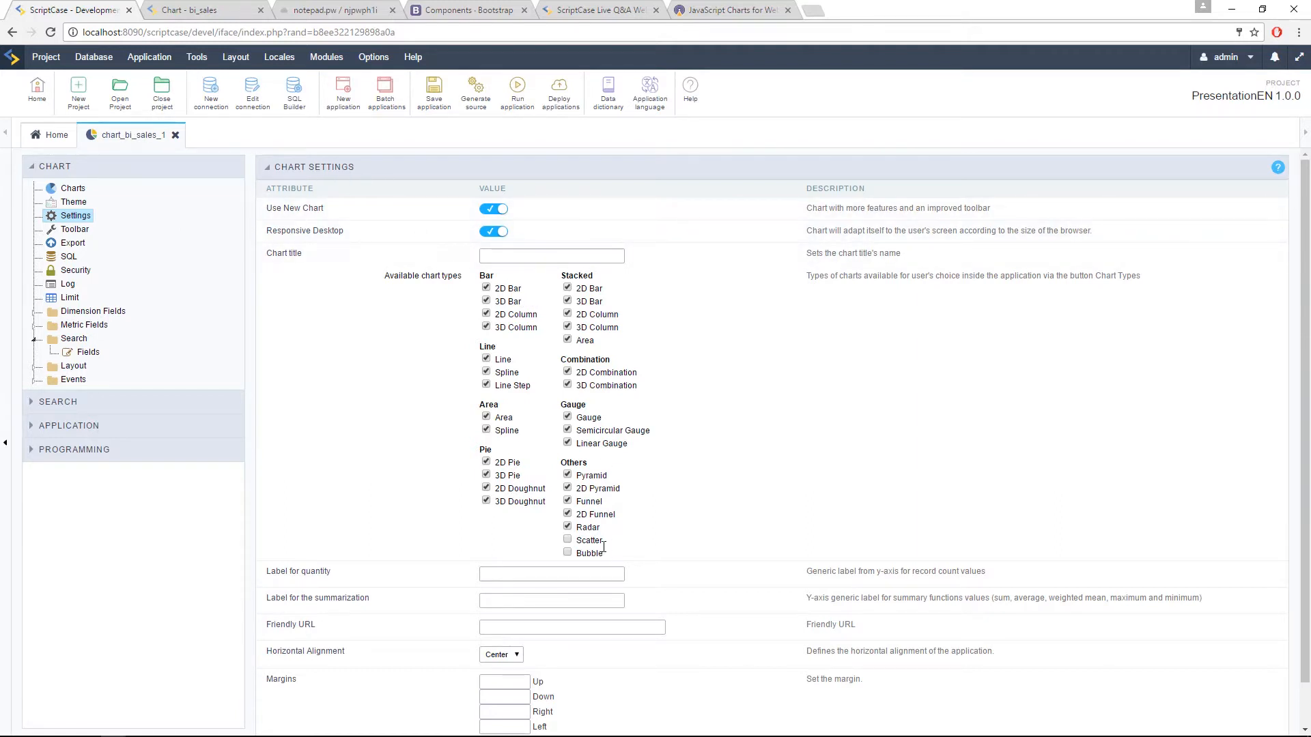
pyautogui.click(568, 540)
pyautogui.click(568, 553)
# Step: Run the application and drill down into the Confections category on the generated chart
pyautogui.click(518, 87)
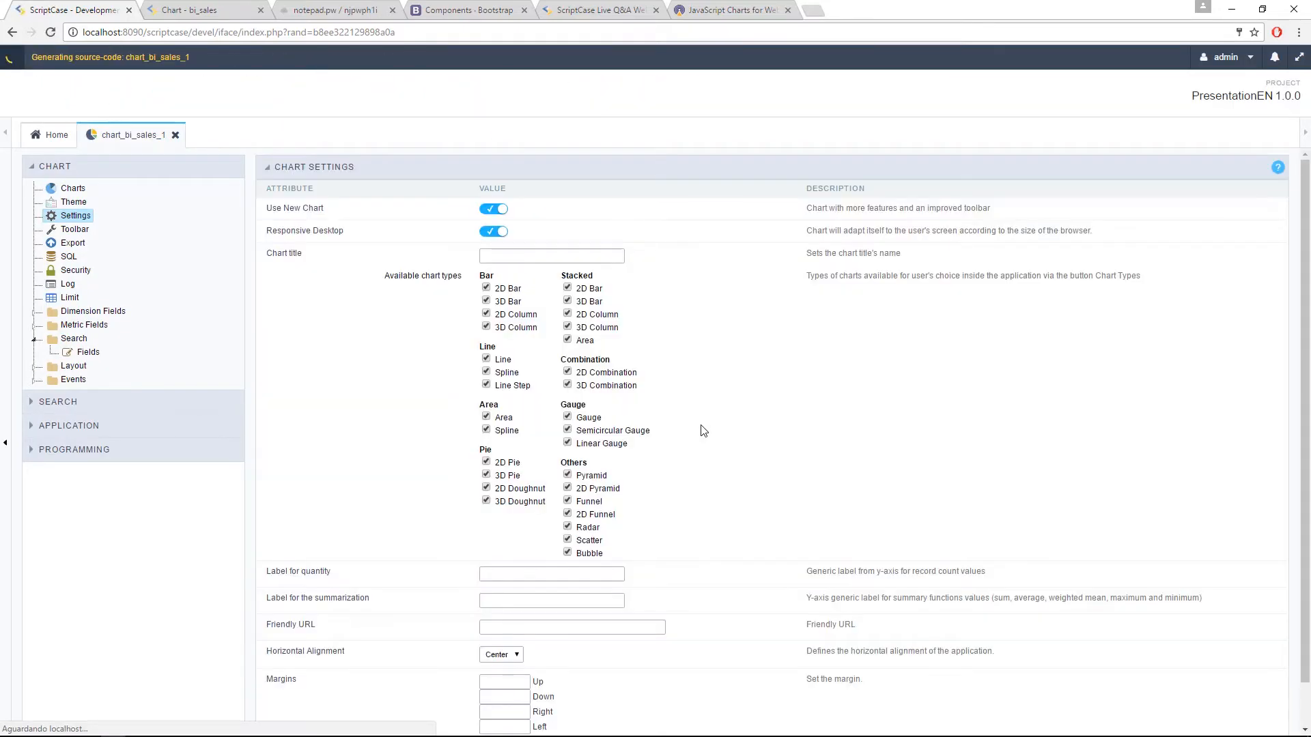
pyautogui.click(185, 11)
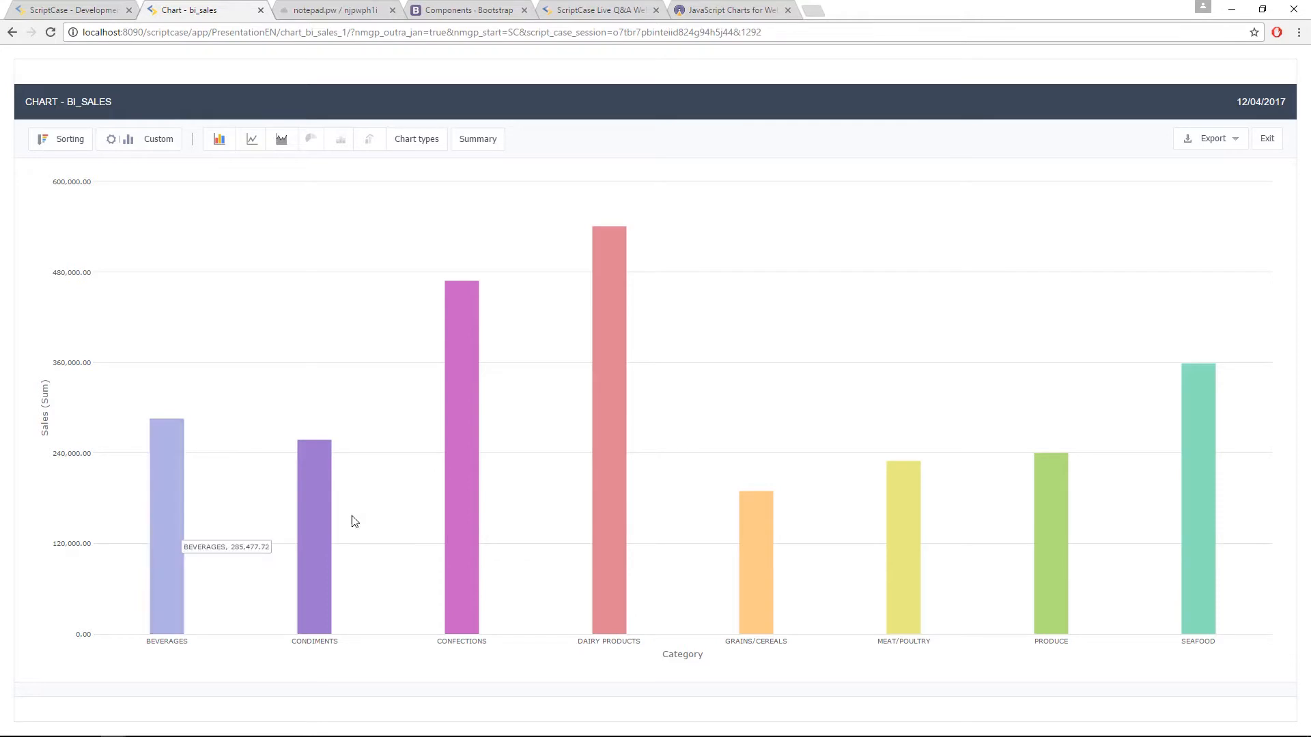
pyautogui.click(457, 555)
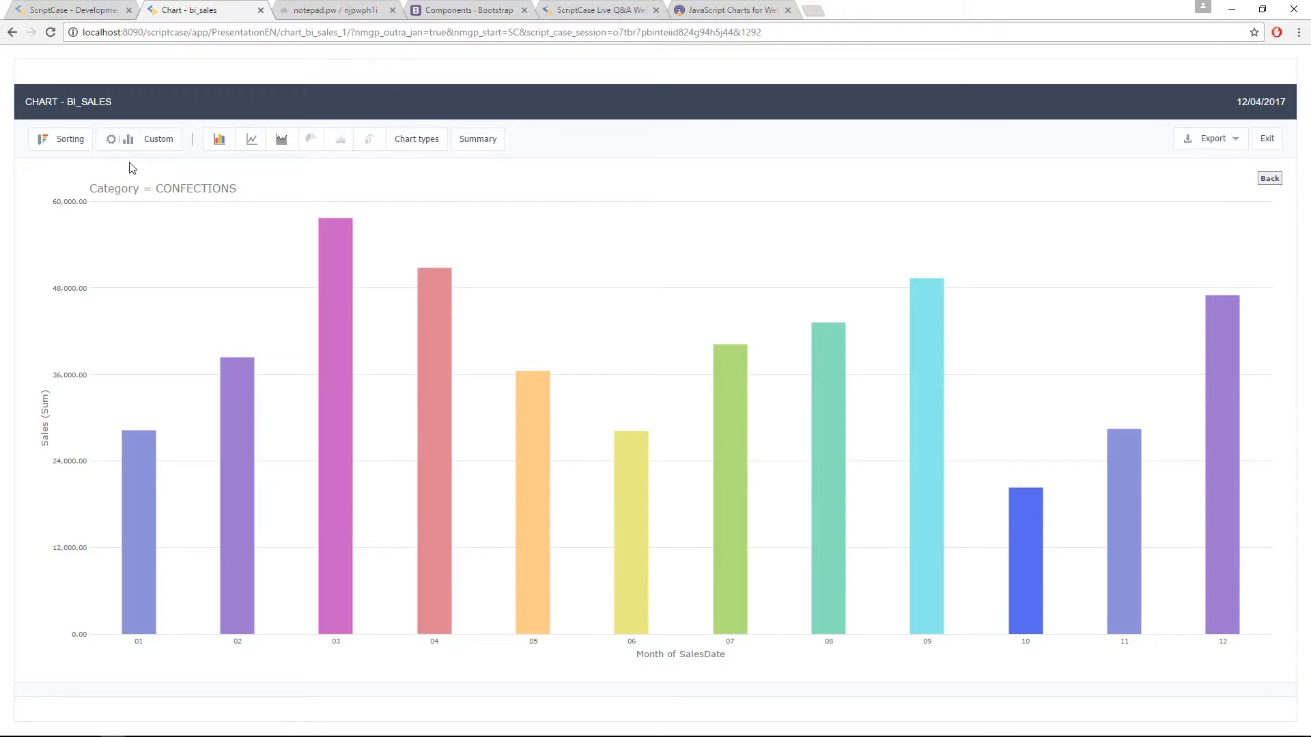
# Step: Show the chart's customization options and turn off drill down so the dimensions are grouped in series
pyautogui.click(154, 140)
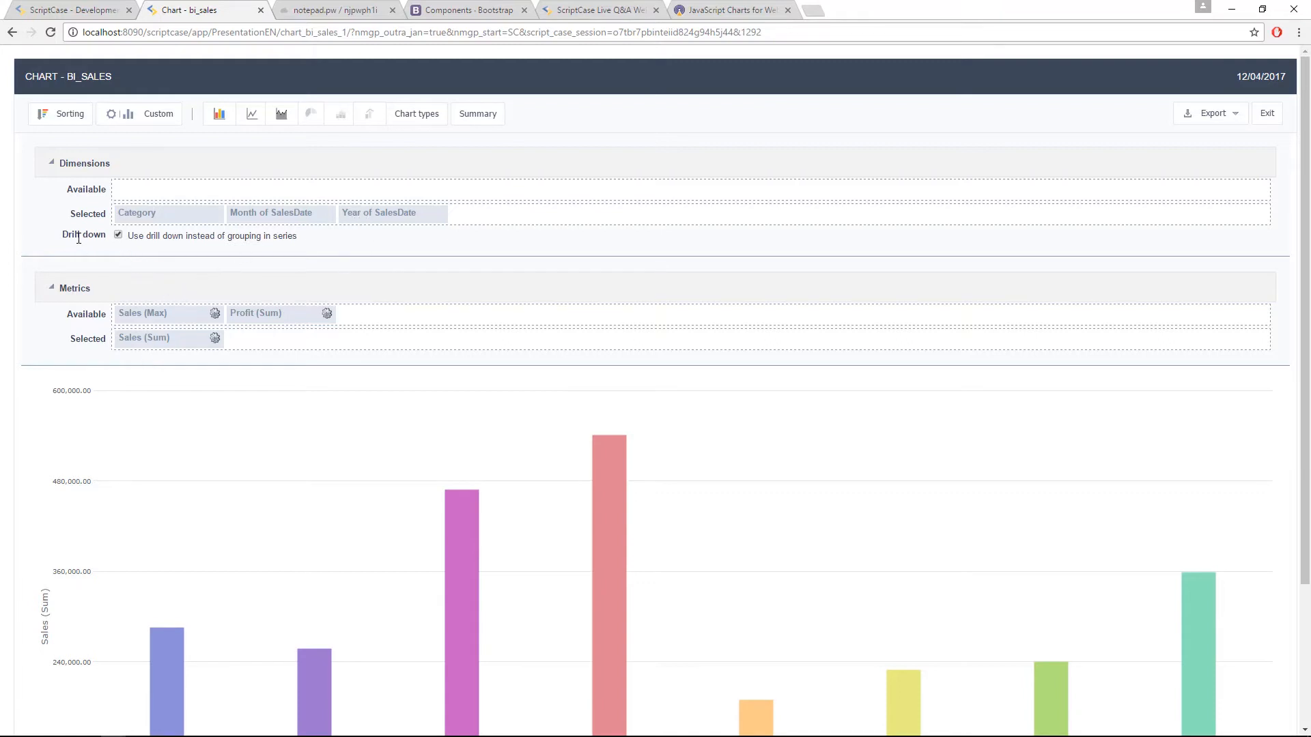
pyautogui.click(119, 235)
pyautogui.scroll(-3, 733, 502)
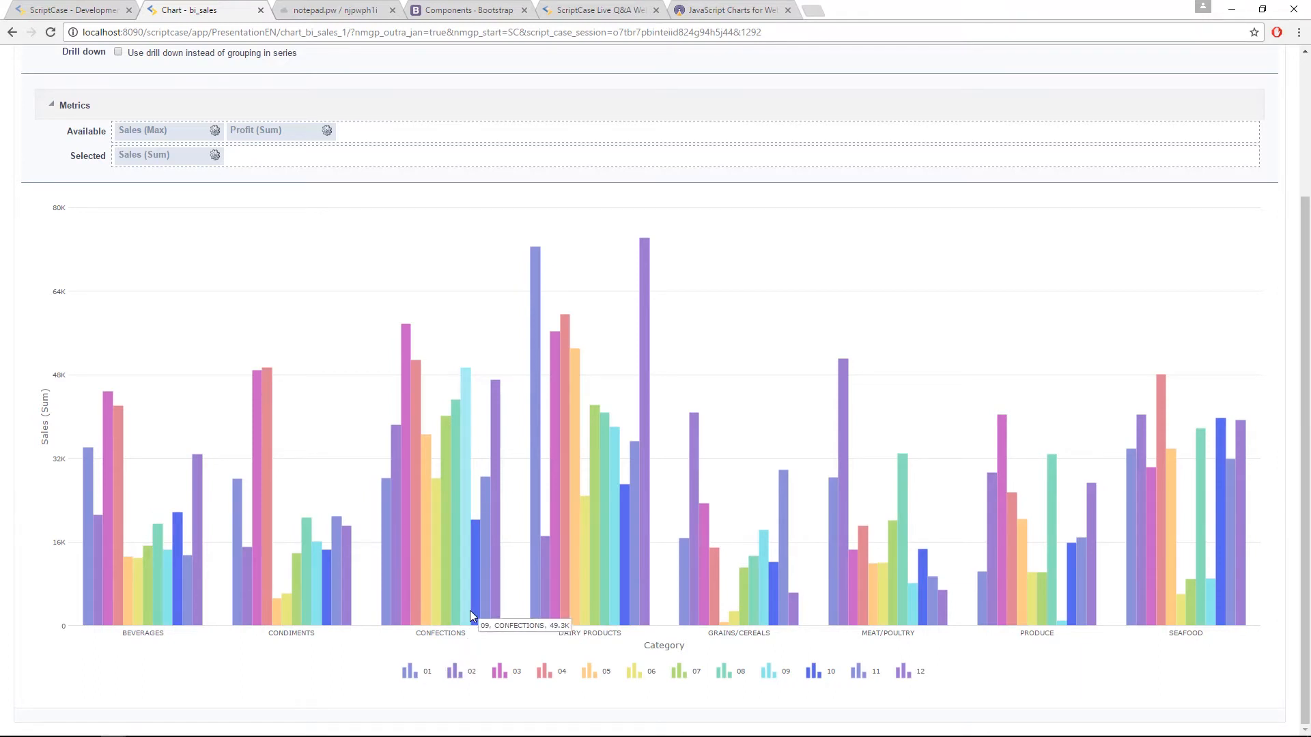
# Step: Add Profit (Sum) to the selected metrics alongside Sales (Sum) in the grouped chart
pyautogui.scroll(2, 181, 335)
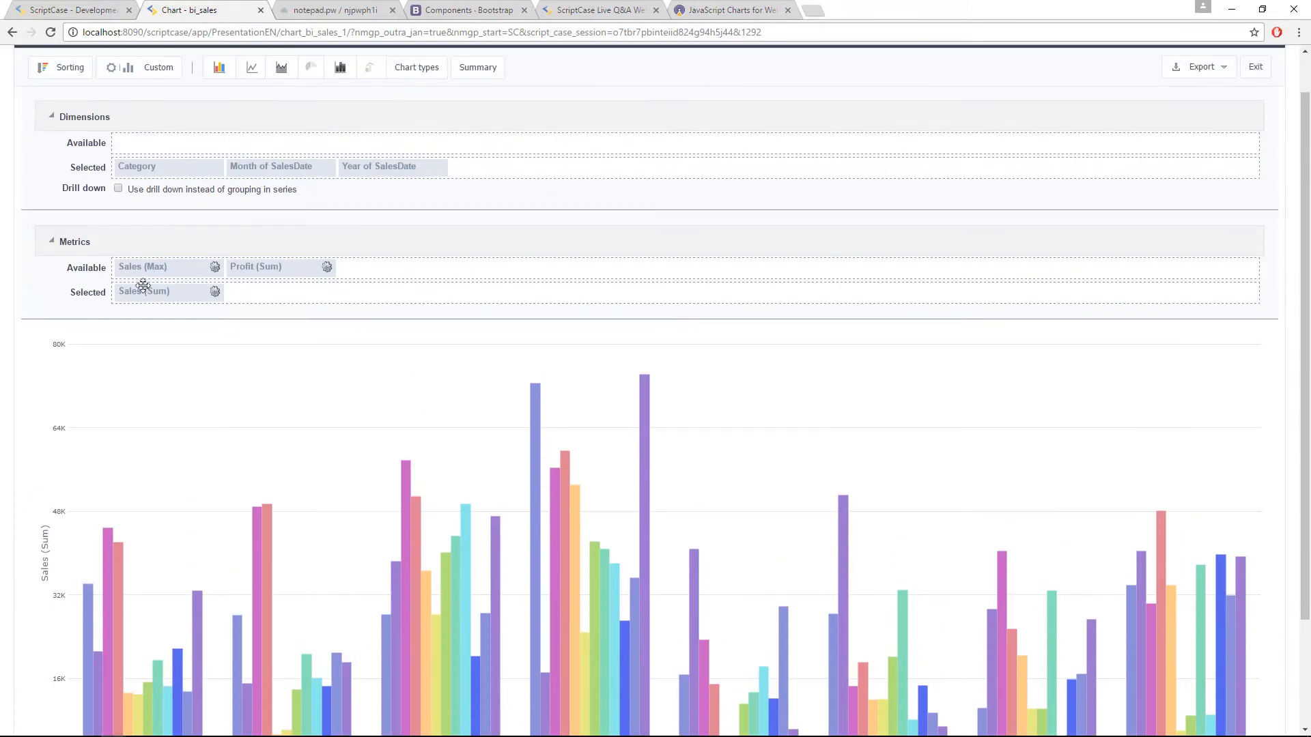
pyautogui.moveTo(252, 269); pyautogui.dragTo(262, 294)
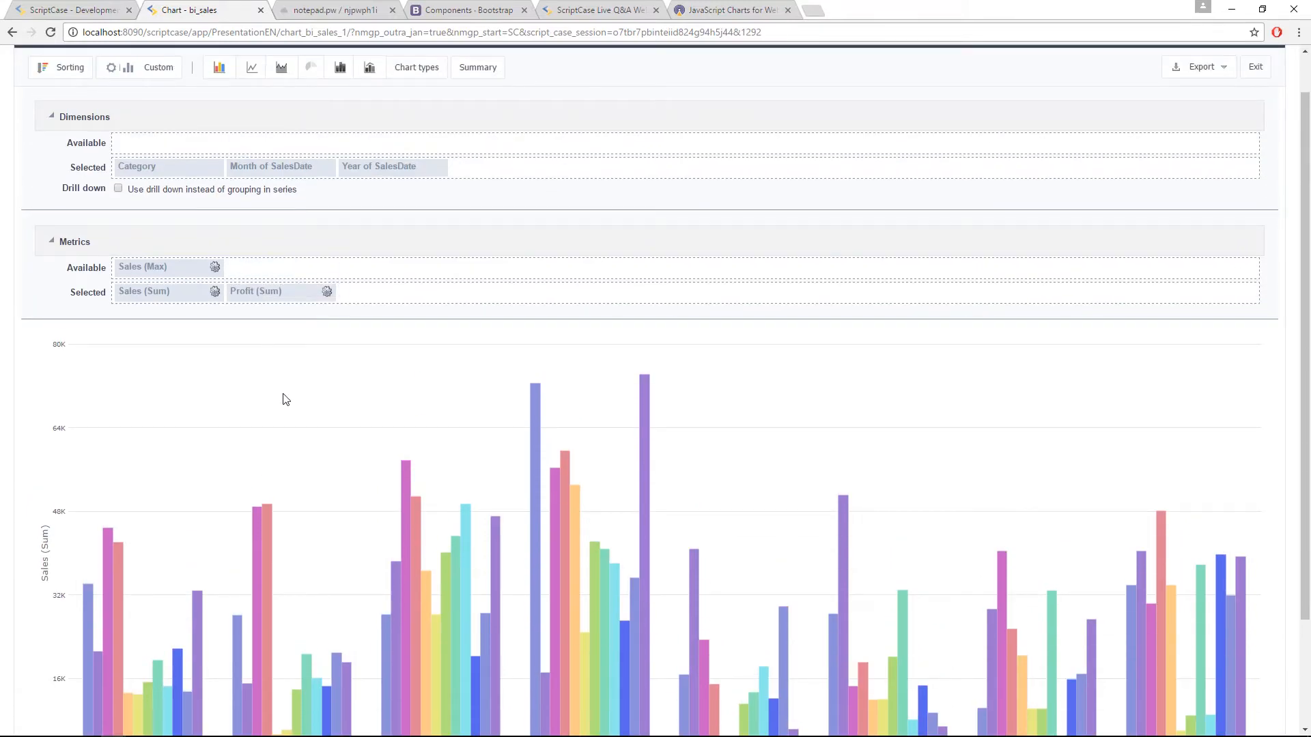
pyautogui.scroll(-2, 498, 539)
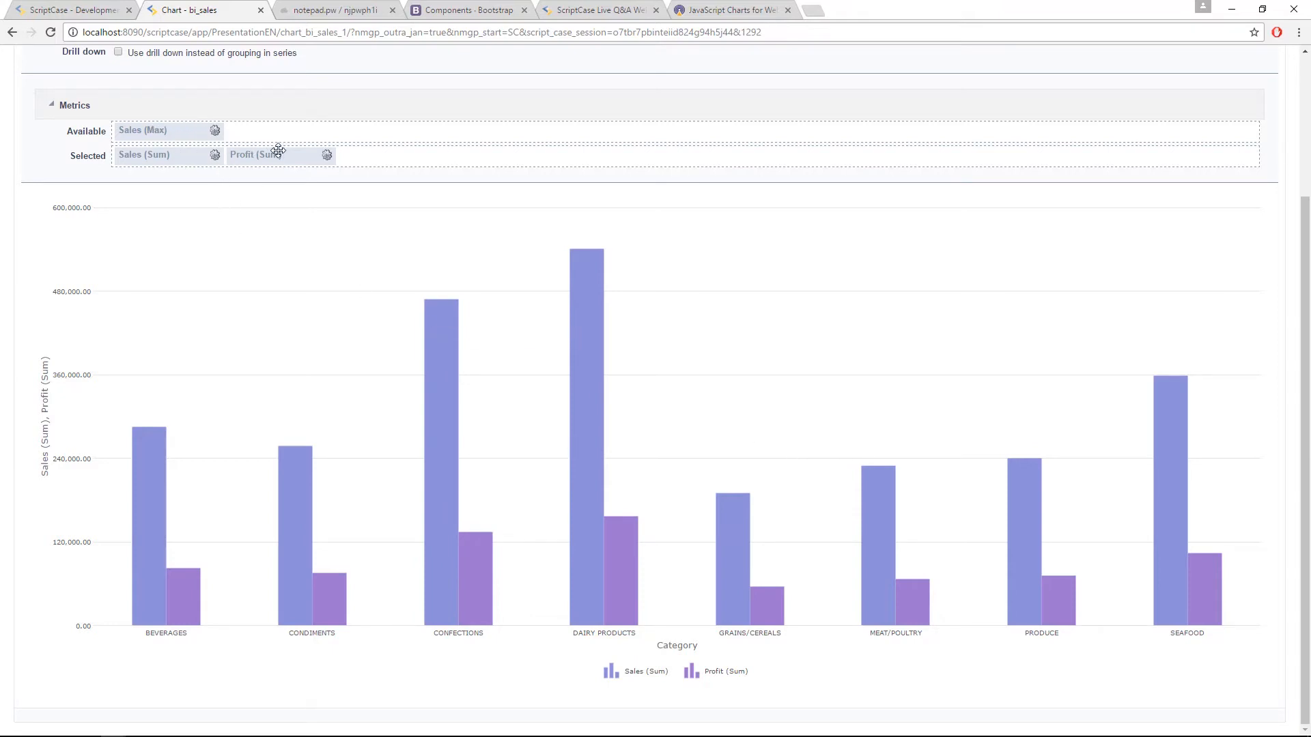
# Step: Remove Profit (Sum) from the selected metrics and turn drill down back on
pyautogui.moveTo(278, 152); pyautogui.dragTo(268, 131)
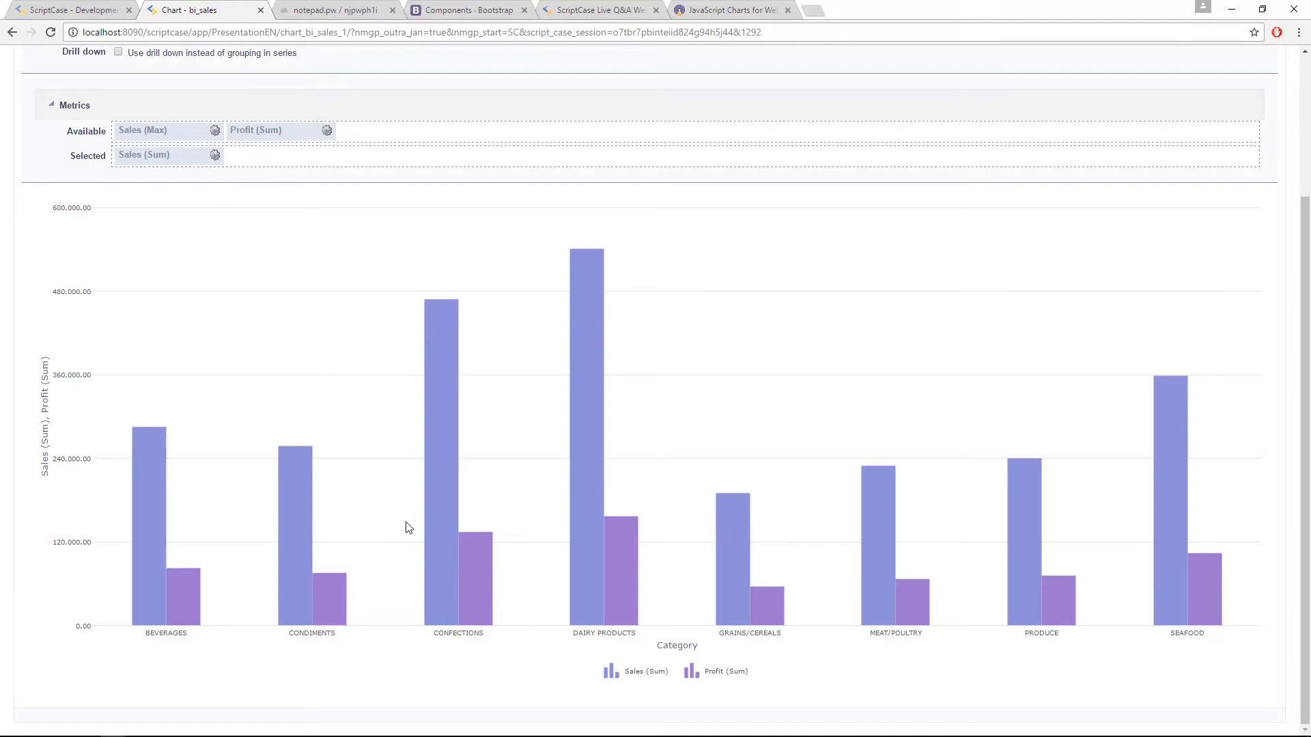
pyautogui.scroll(3, 421, 399)
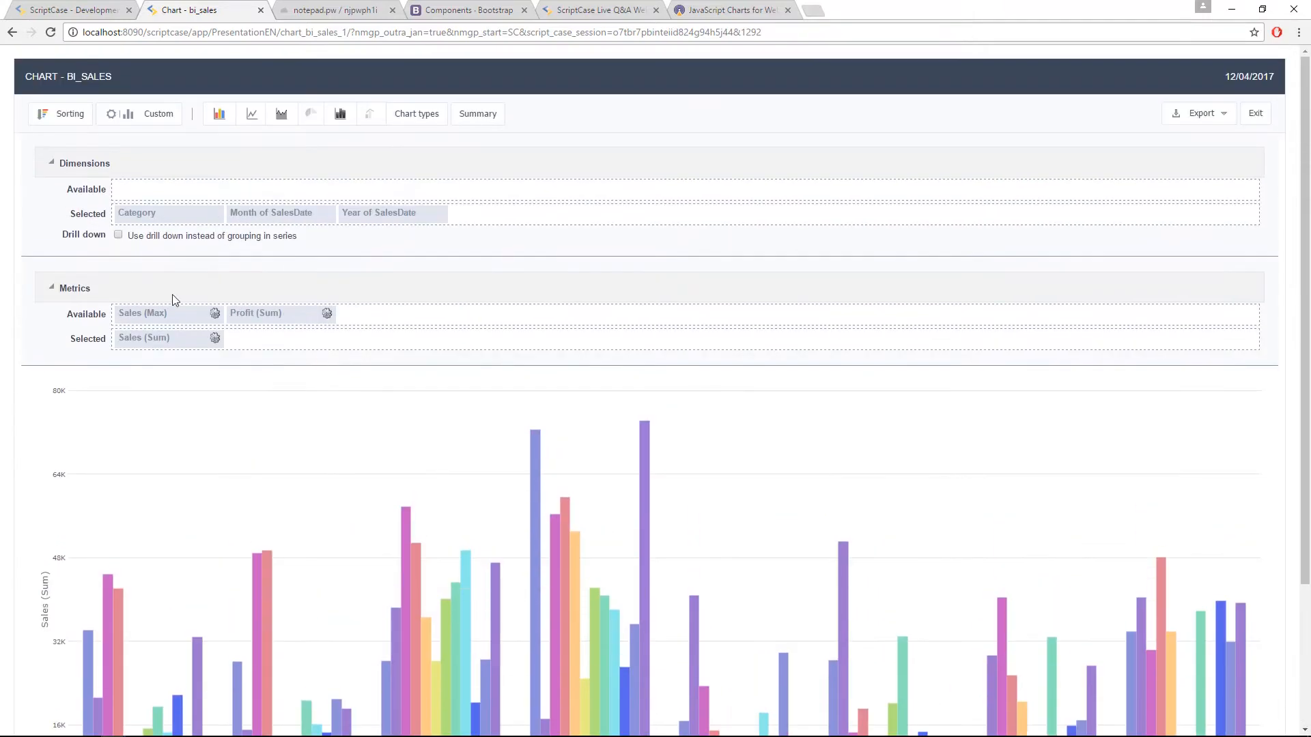
pyautogui.click(119, 236)
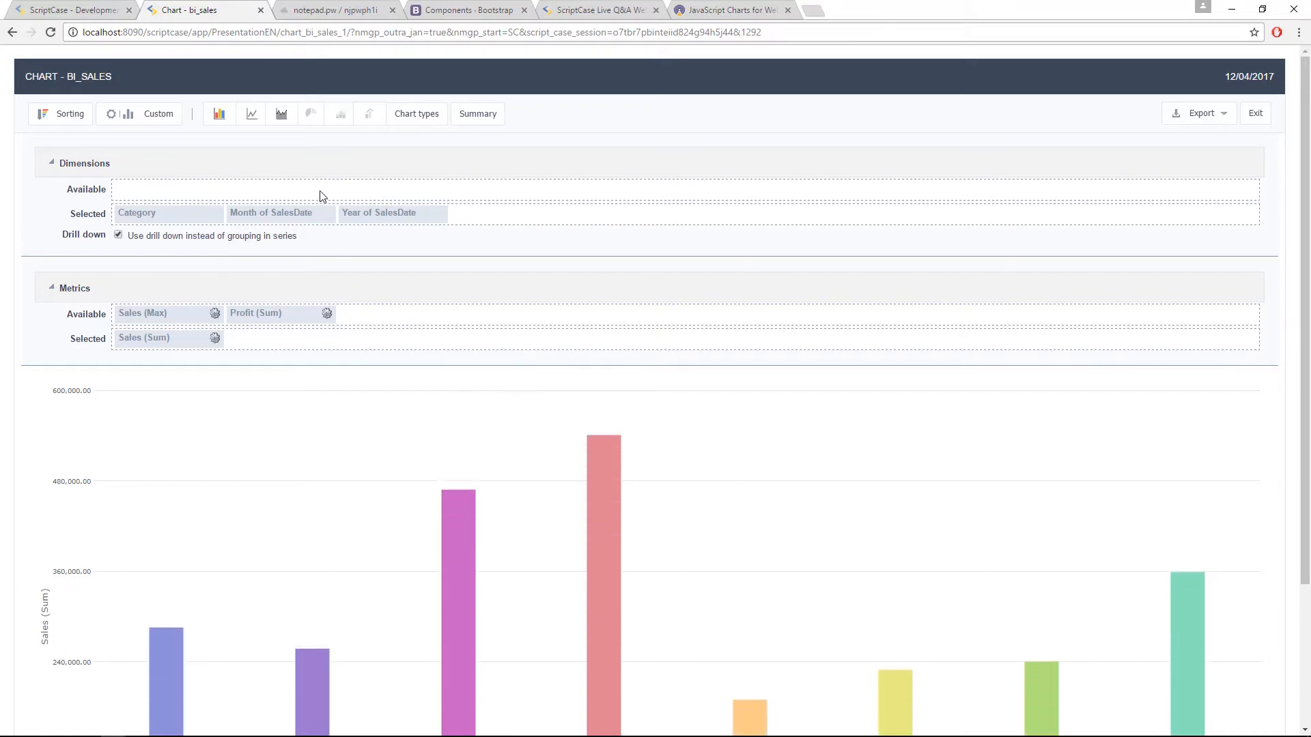
# Step: Examine the chart types offered in the running chart, including the Gauge and Others groups
pyautogui.click(418, 114)
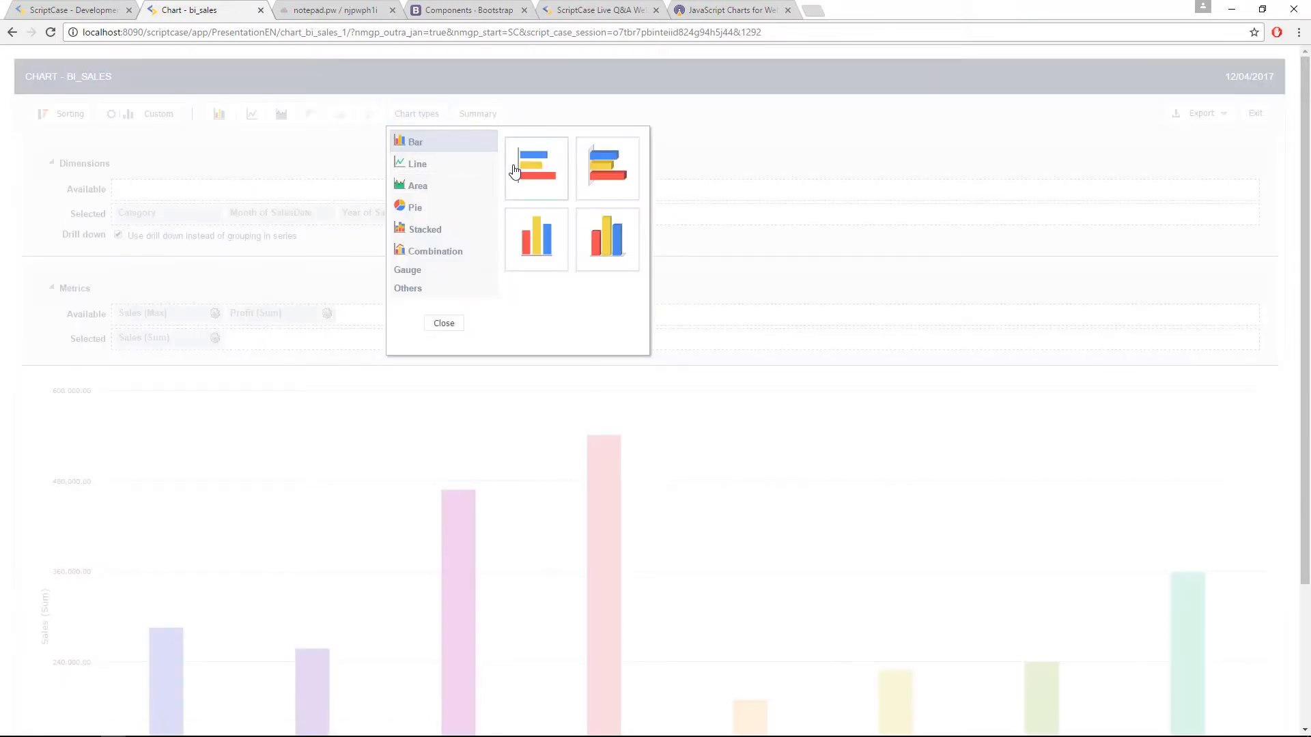
pyautogui.click(435, 268)
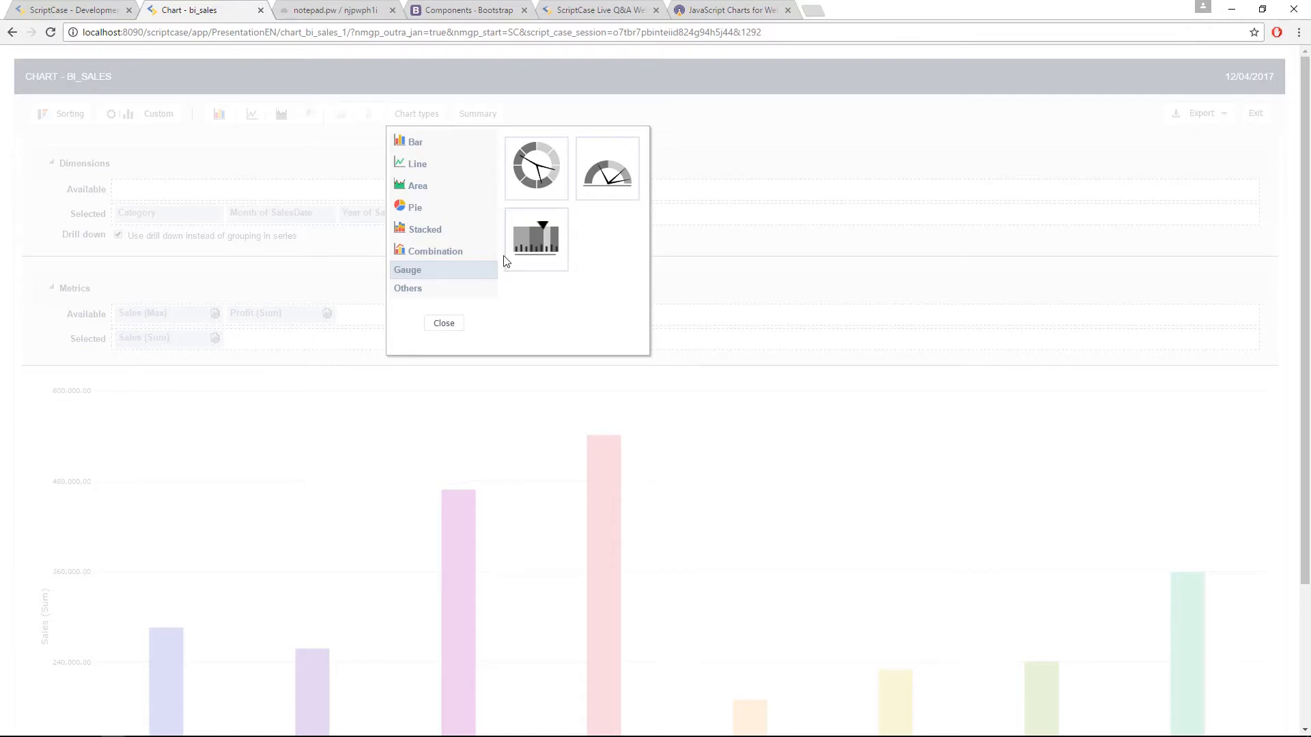
pyautogui.click(439, 289)
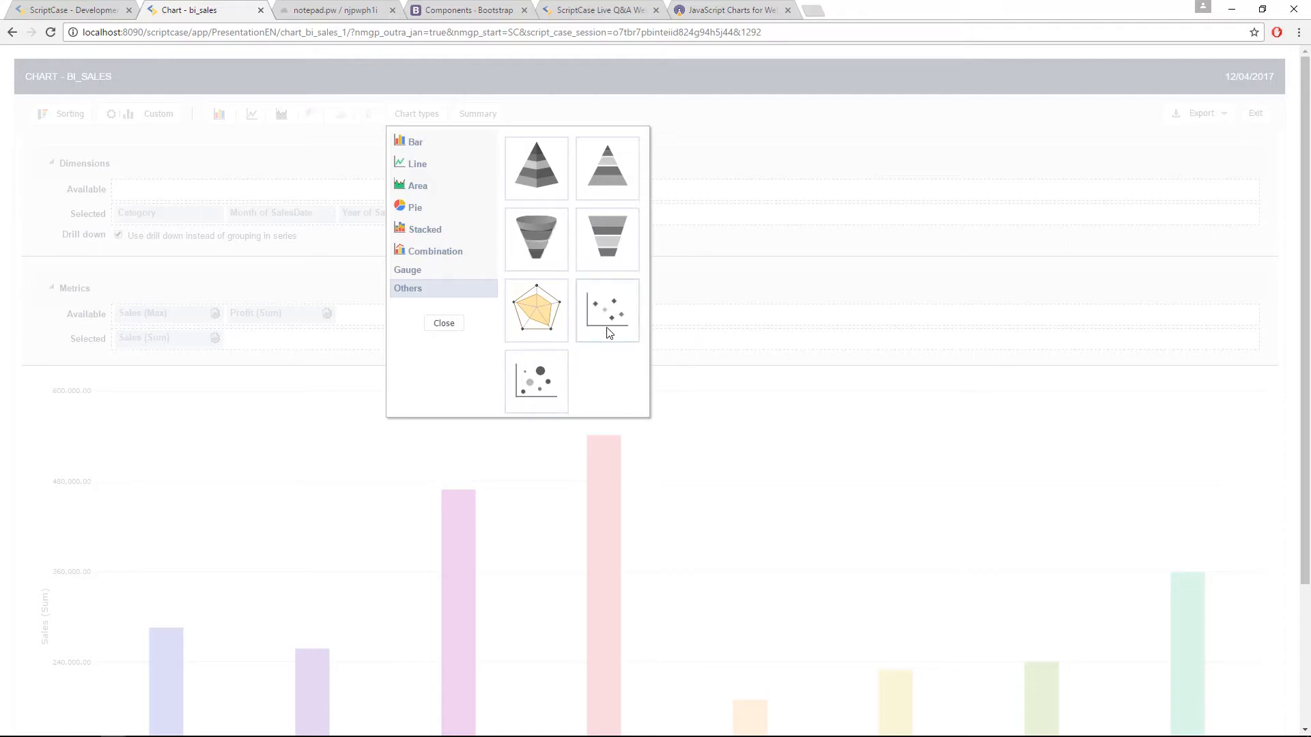
pyautogui.click(459, 327)
# Step: Add Profit (Sum) to the selected metrics and display the data as a Scatter chart
pyautogui.moveTo(299, 316)
pyautogui.mouseDown()
pyautogui.moveTo(315, 362)
pyautogui.moveTo(303, 342)
pyautogui.mouseUp()
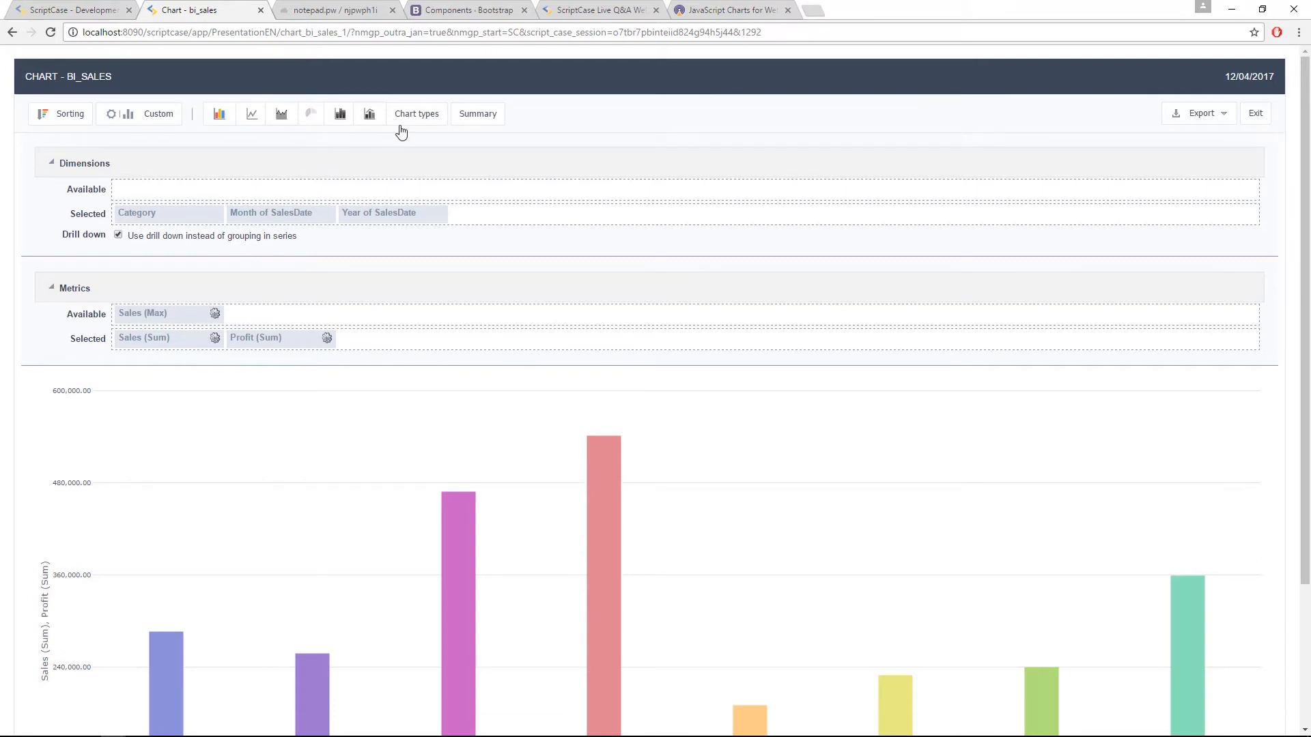
pyautogui.click(403, 122)
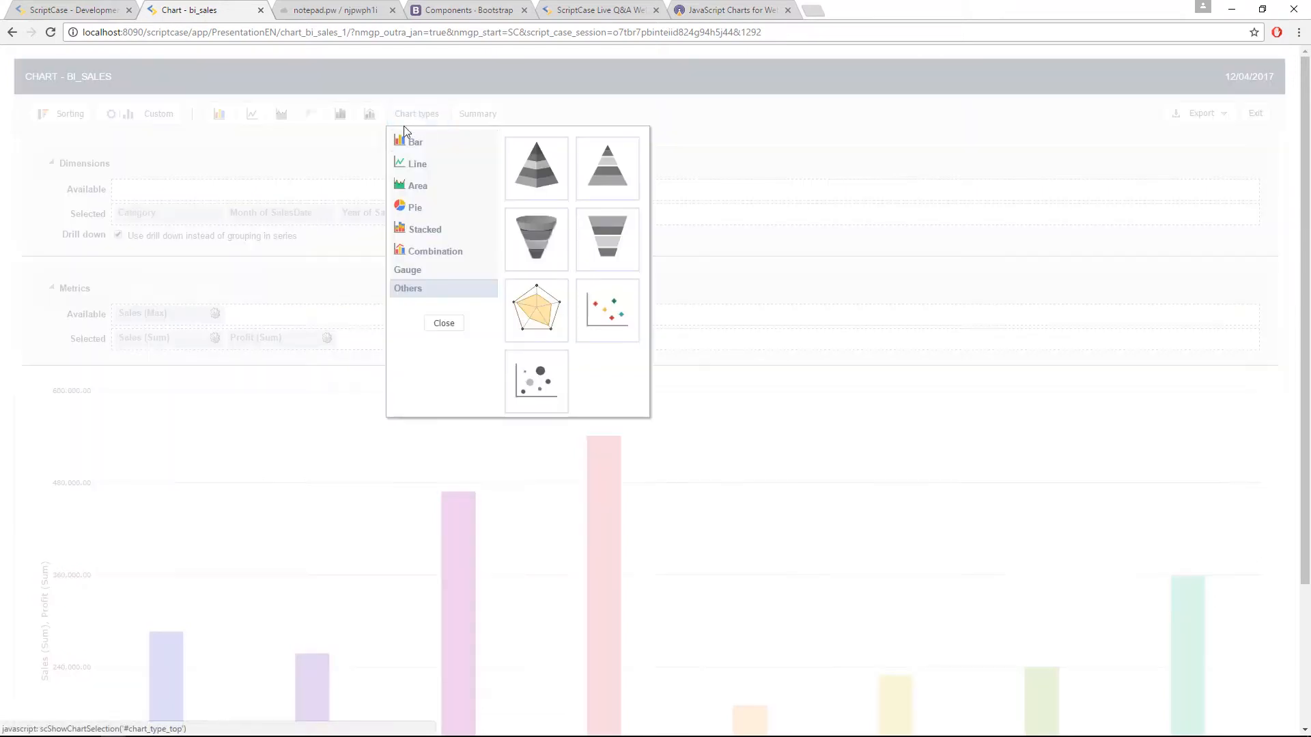
pyautogui.click(609, 316)
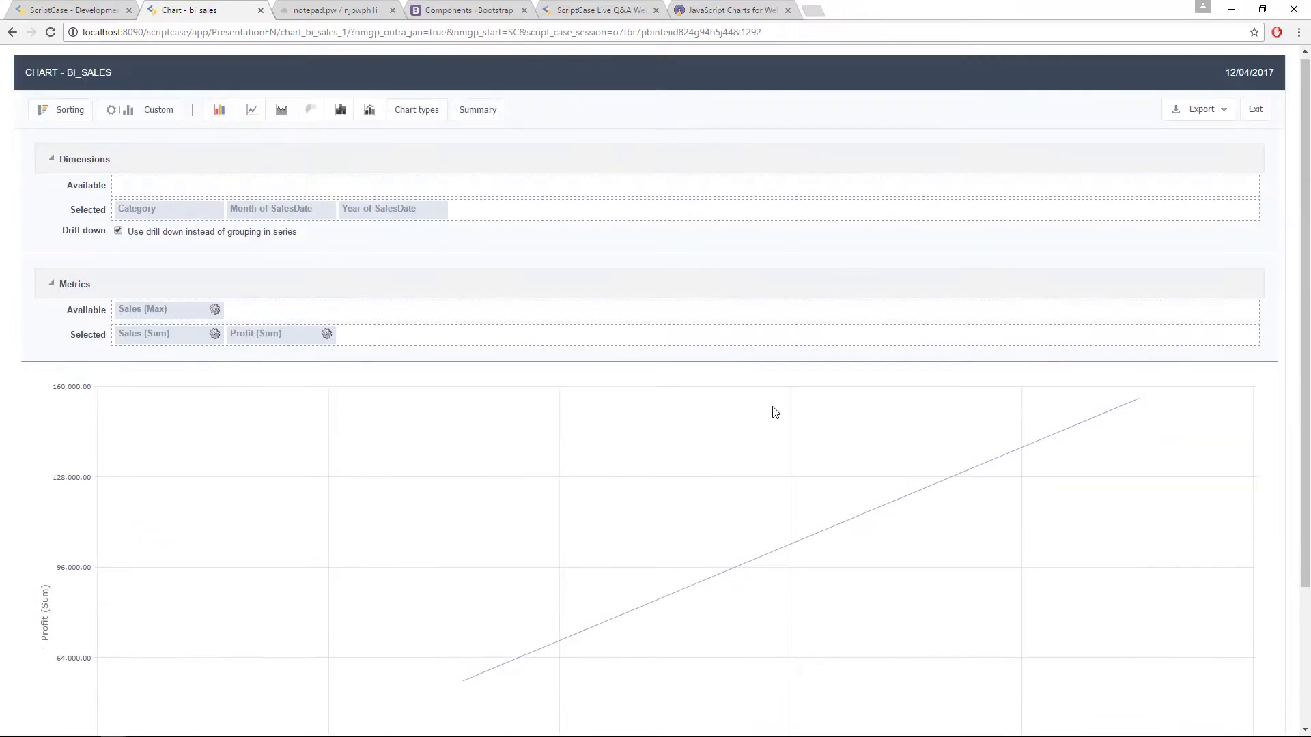
pyautogui.scroll(-3, 776, 413)
pyautogui.scroll(3, 776, 413)
pyautogui.scroll(-3, 775, 414)
pyautogui.scroll(3, 418, 412)
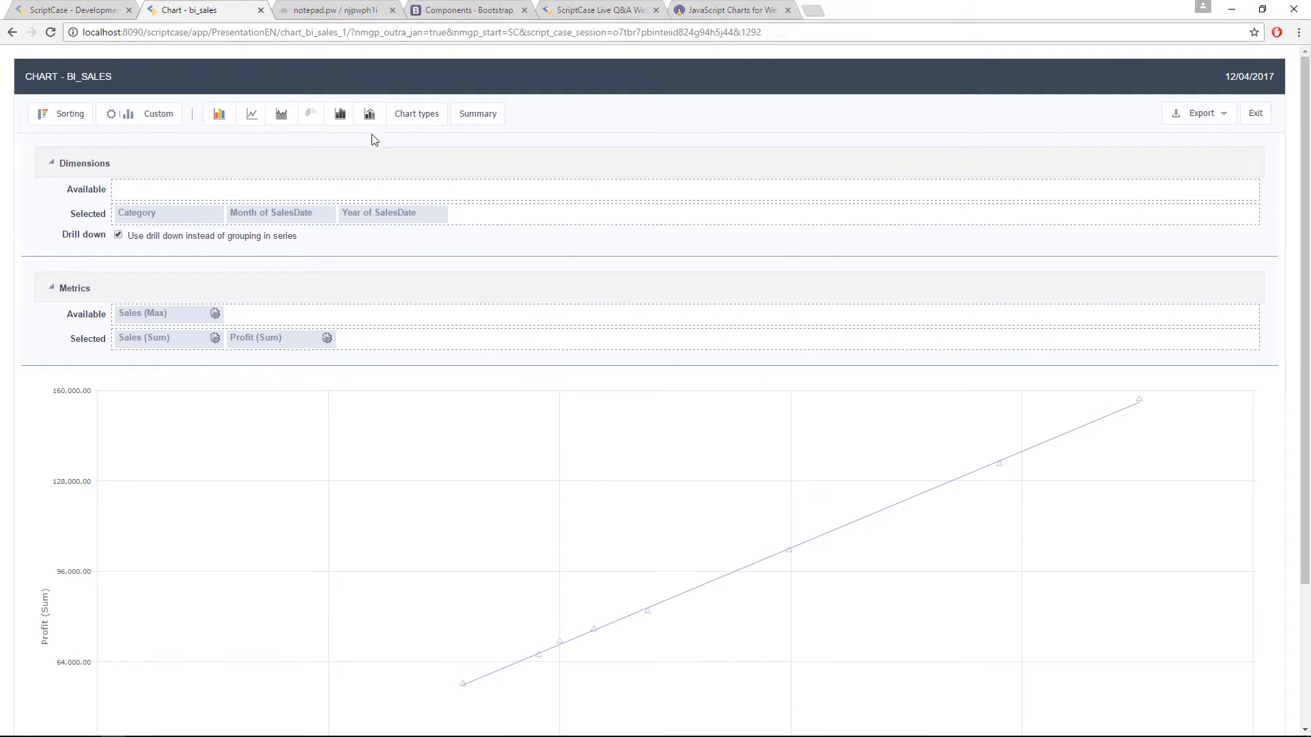
# Step: Add Sales (Max) as the third selected metric and display the data as a Bubble chart
pyautogui.click(417, 115)
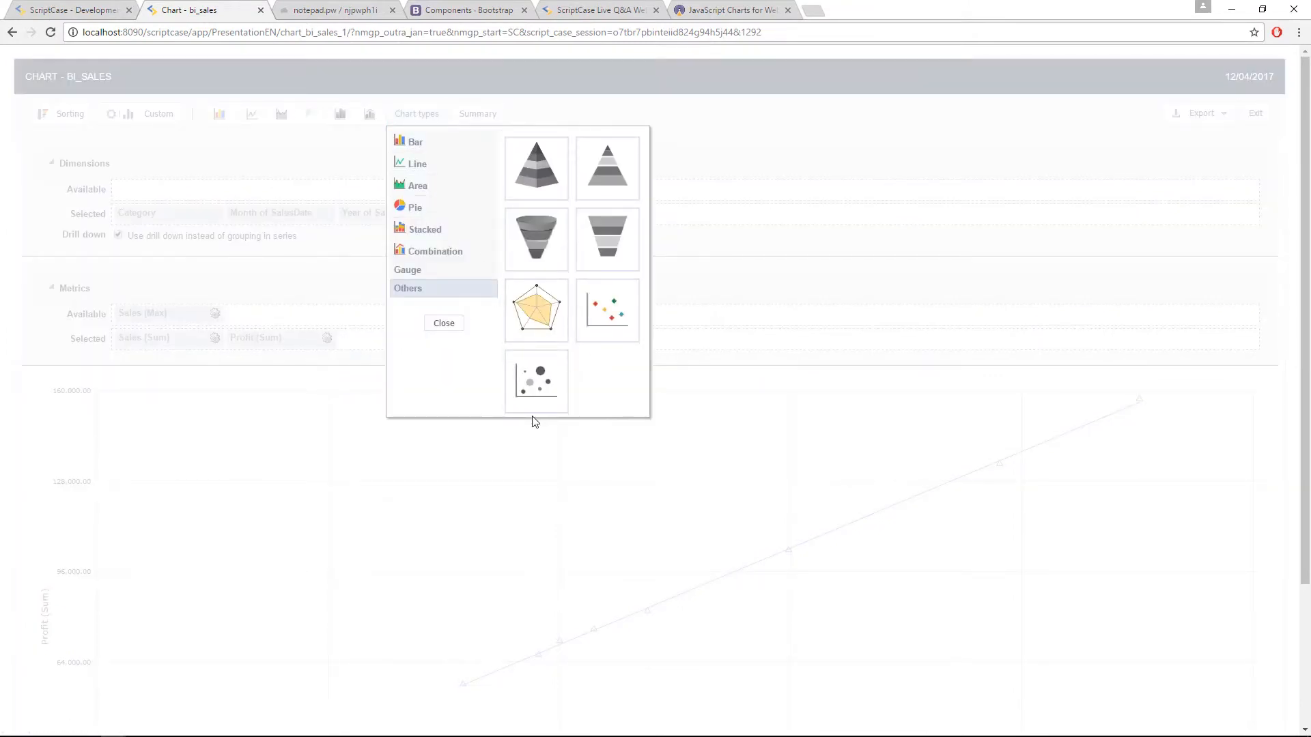
pyautogui.click(452, 329)
pyautogui.moveTo(166, 312); pyautogui.dragTo(406, 338)
pyautogui.click(411, 128)
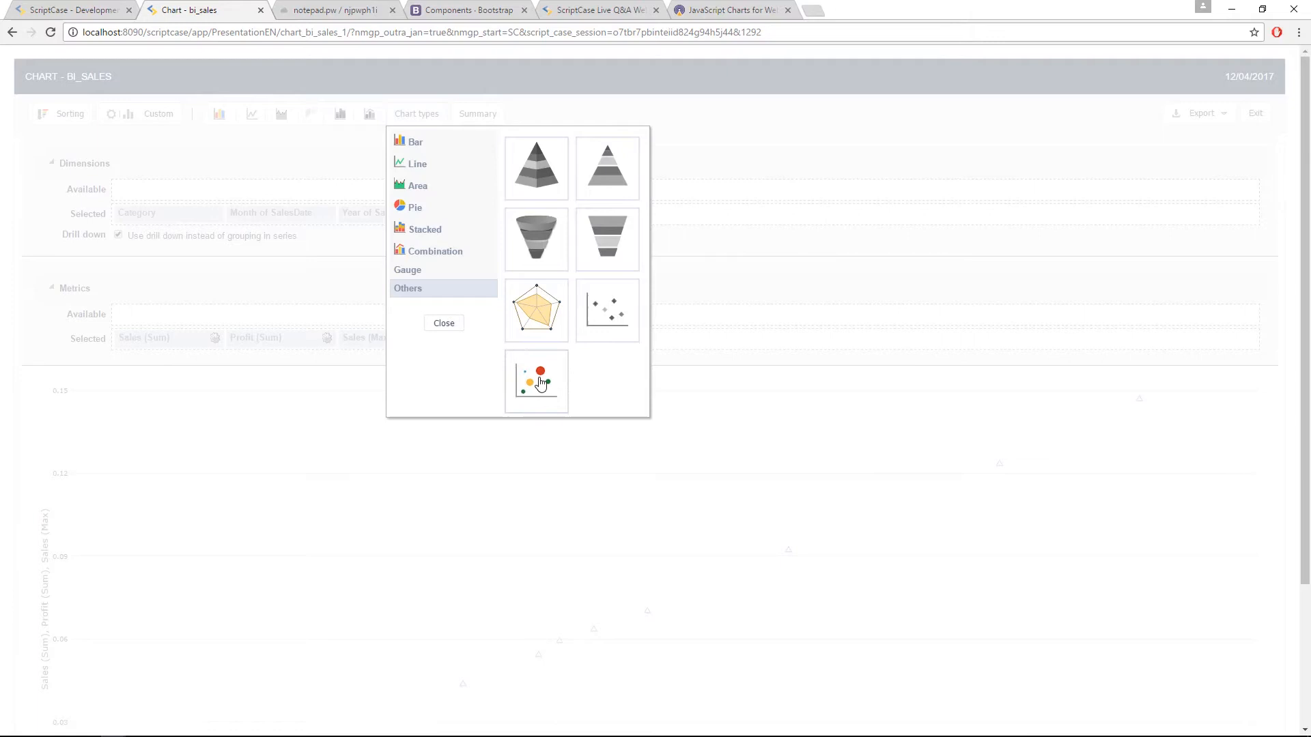
pyautogui.click(539, 383)
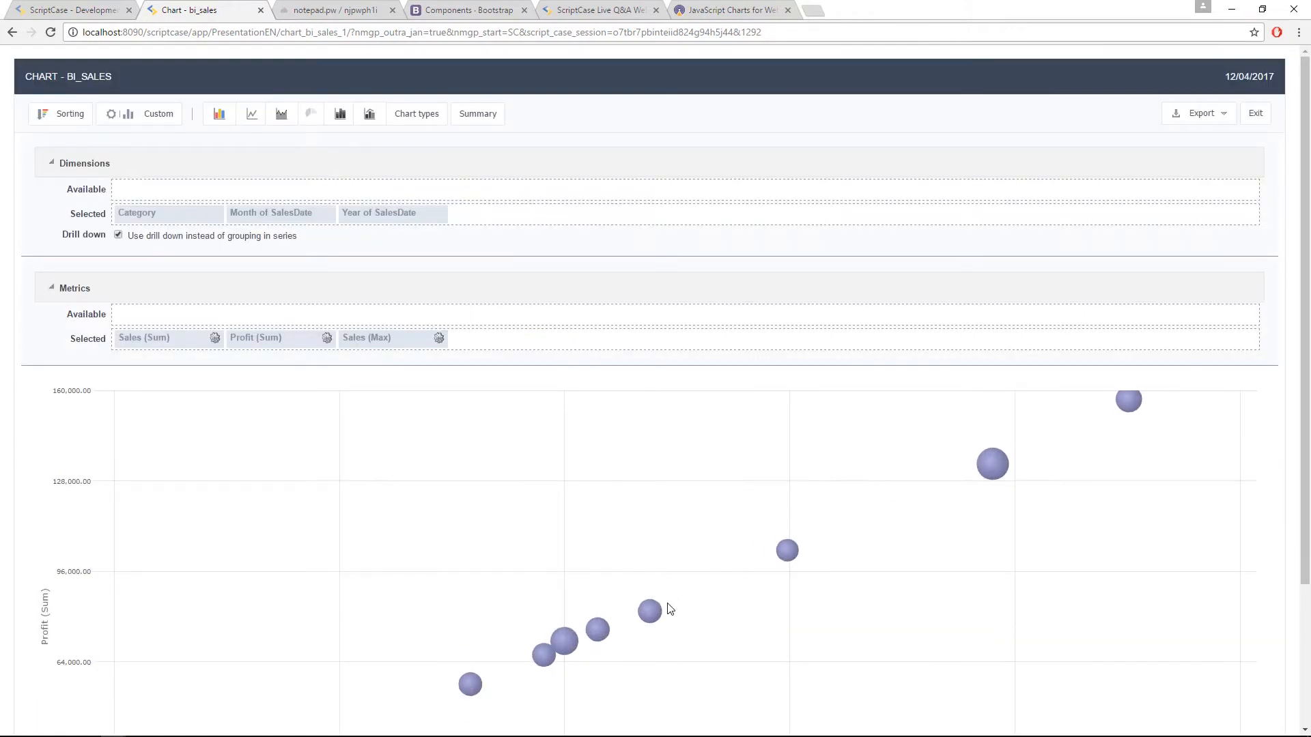
pyautogui.moveTo(574, 624)
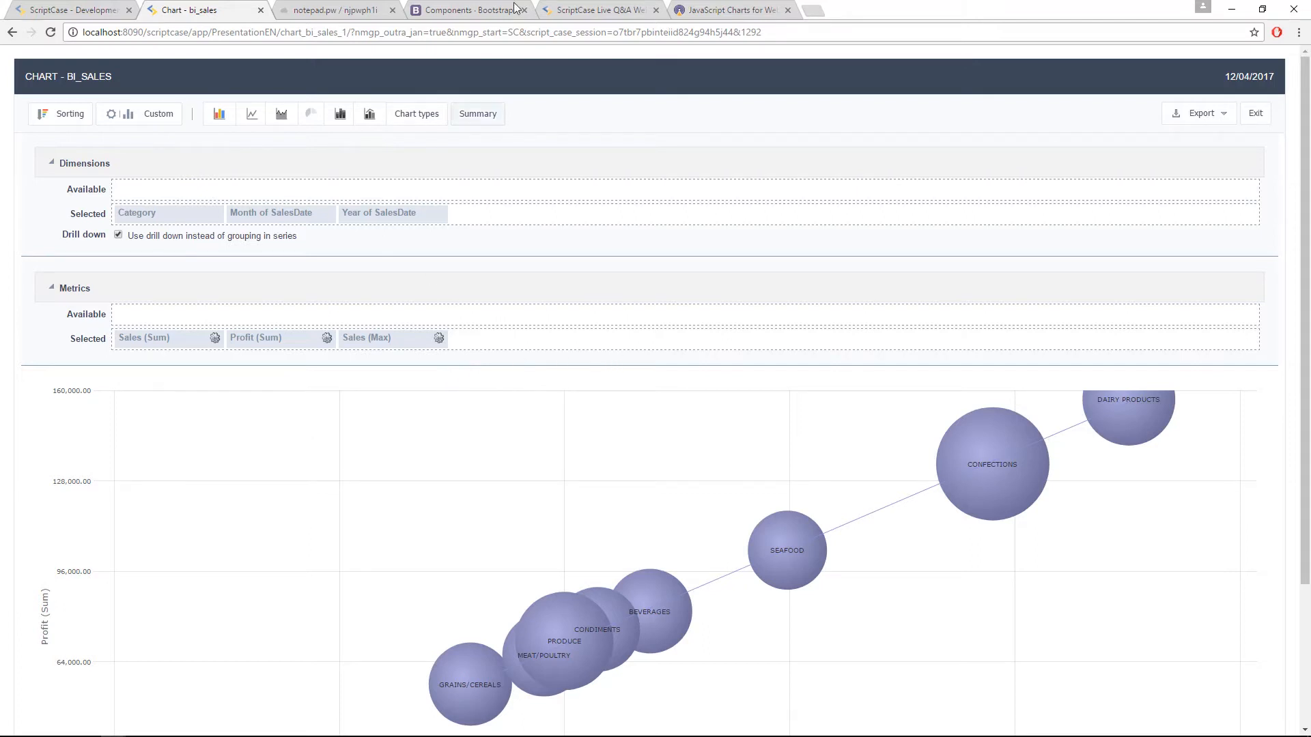
# Step: Switch to the grafico27 chart application in the Graficos project and view its chart display settings
pyautogui.click(74, 8)
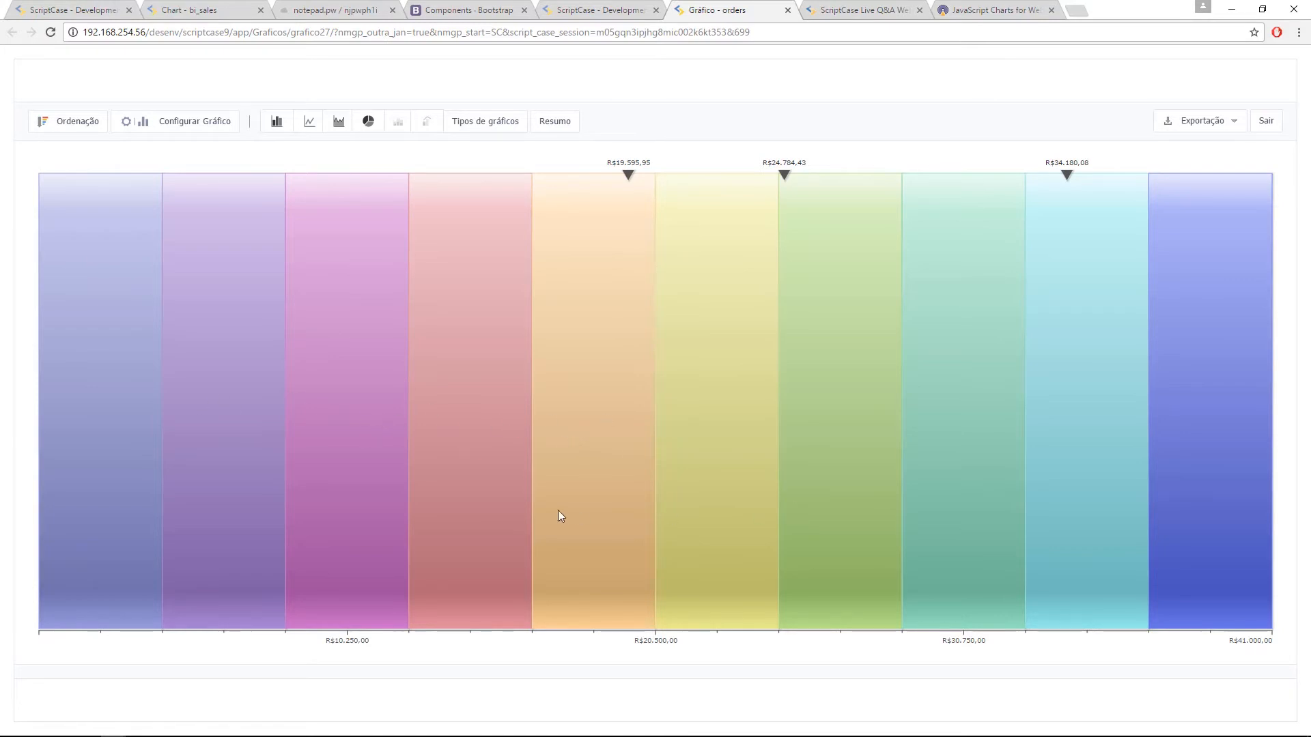
pyautogui.click(594, 10)
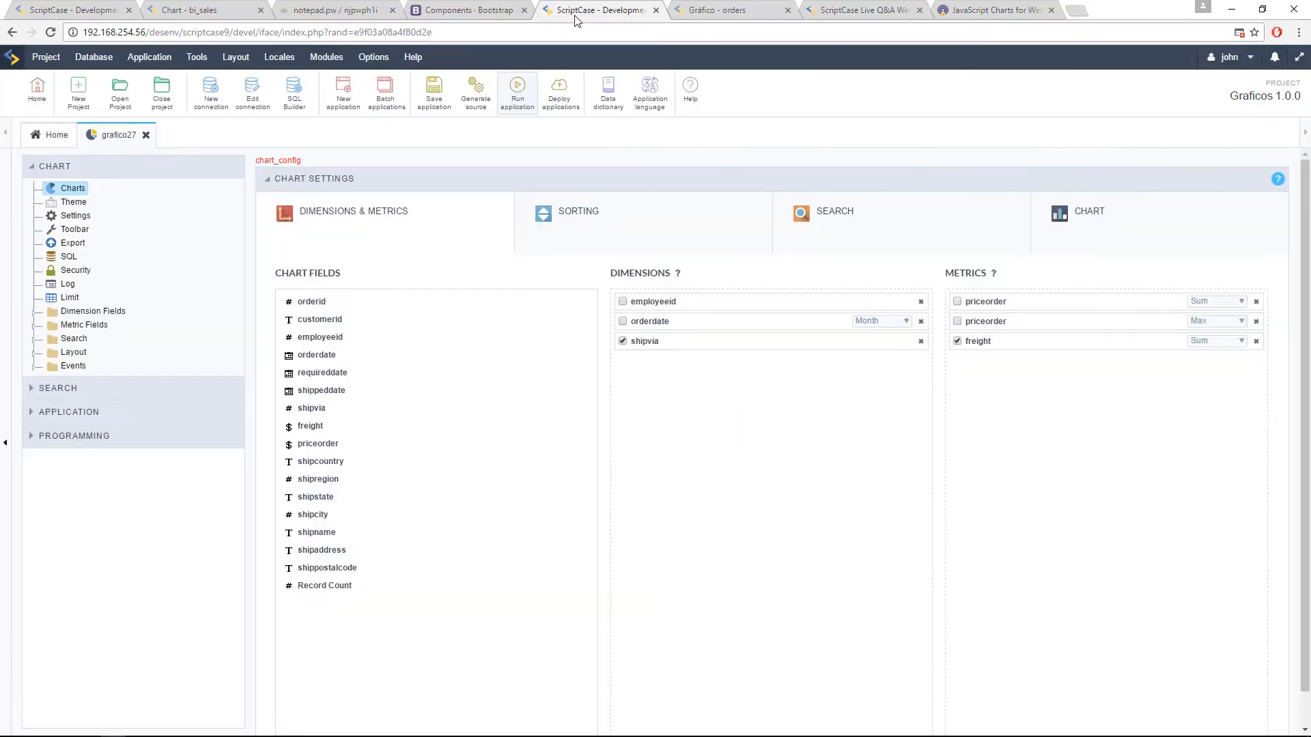
pyautogui.click(1143, 248)
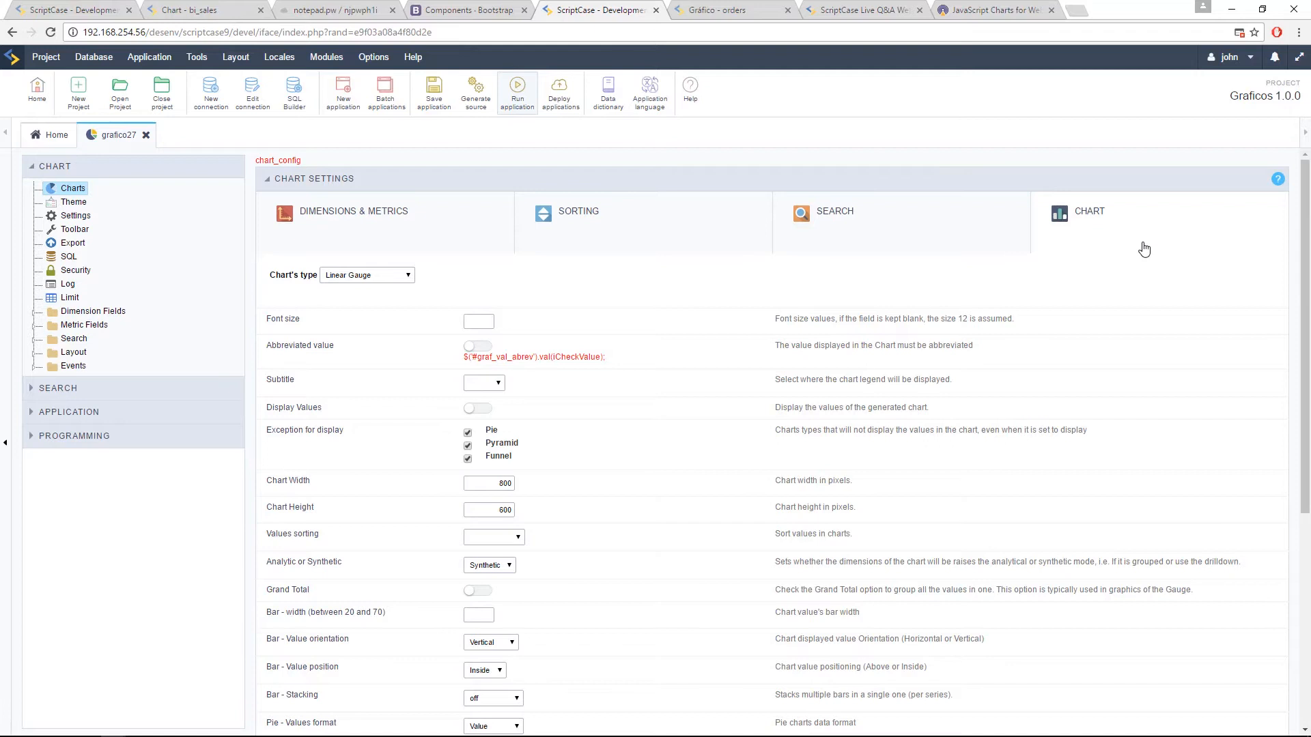
# Step: Open the grafico27 chart theme editor and preview the sc_Flat theme as an Angular Gauge
pyautogui.click(69, 203)
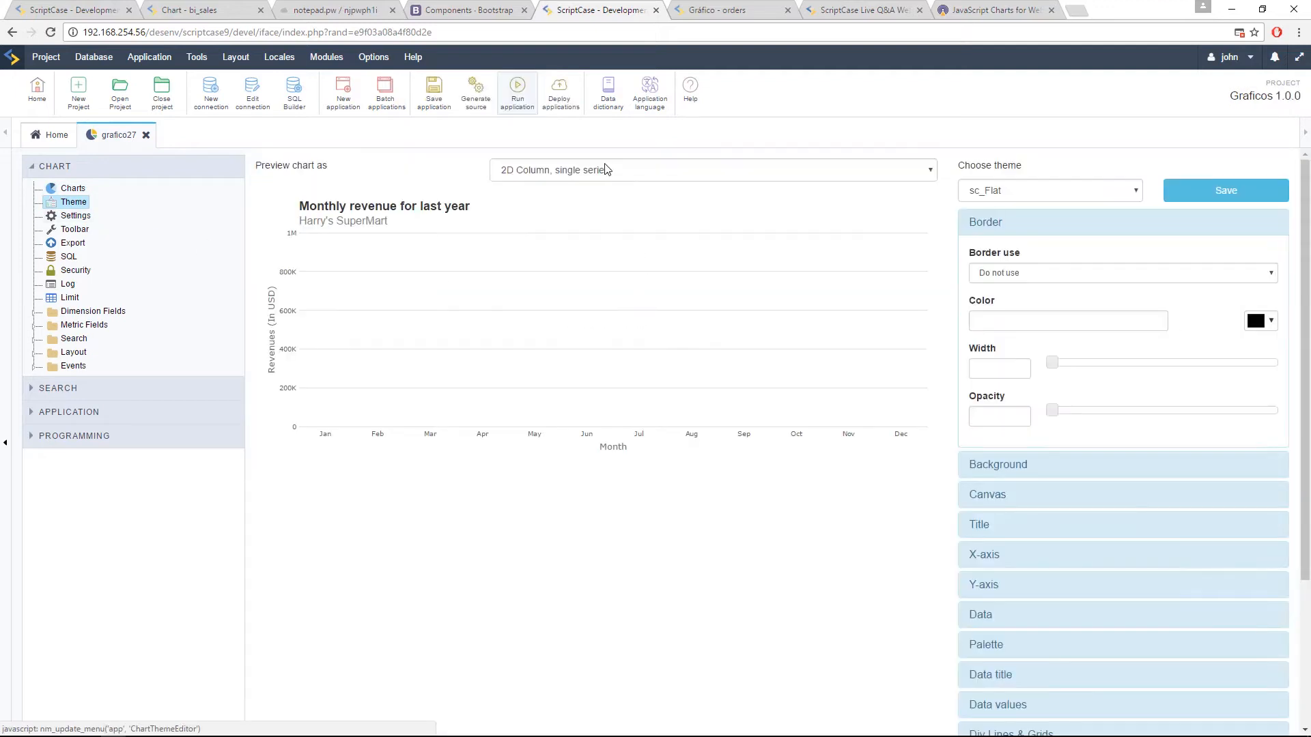
pyautogui.click(614, 170)
pyautogui.scroll(-5, 565, 271)
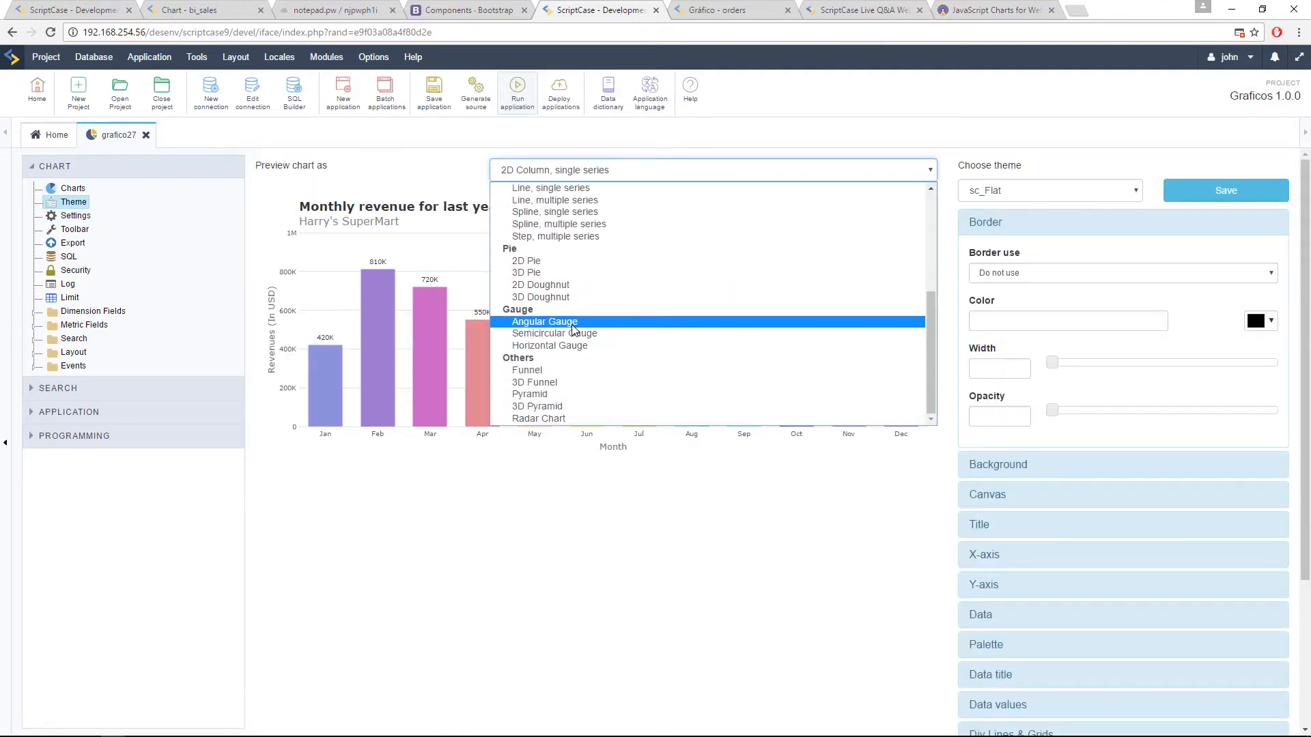
pyautogui.click(572, 324)
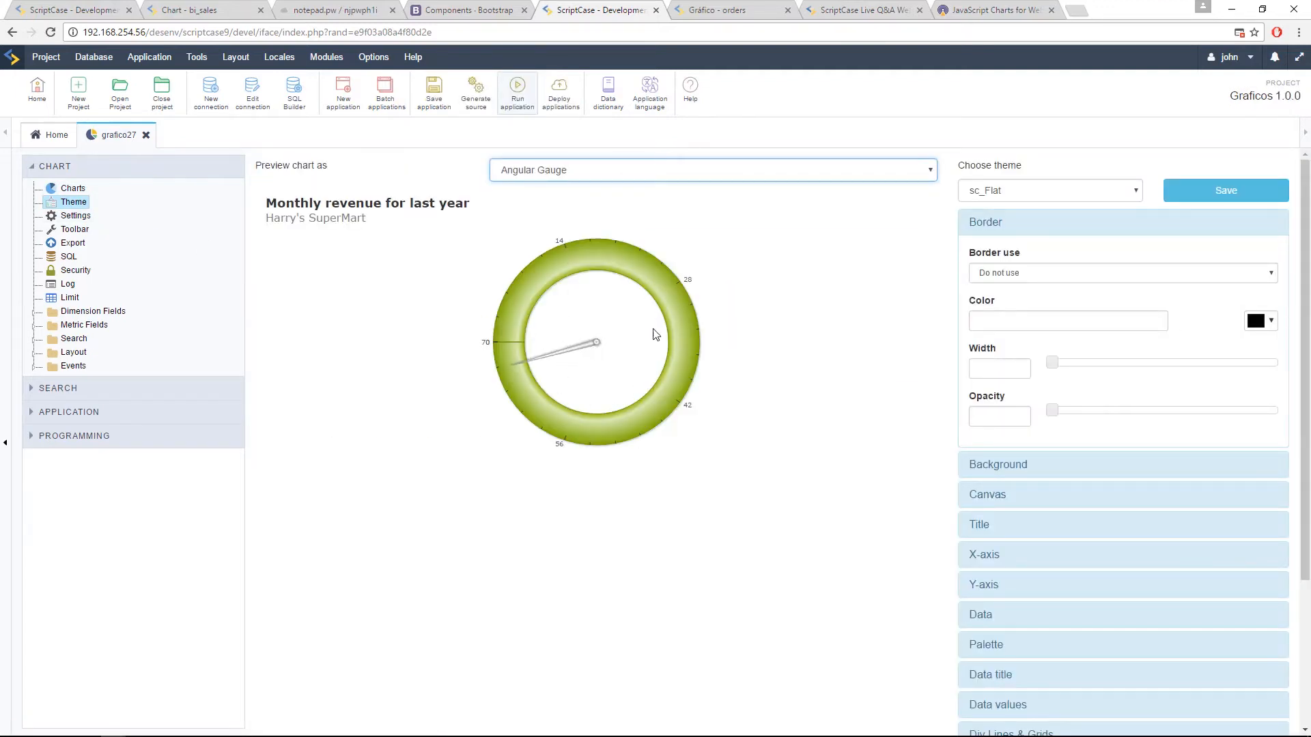
# Step: Preview the sc_Flat chart theme as a Semicircular Gauge
pyautogui.click(609, 174)
pyautogui.scroll(-3, 574, 396)
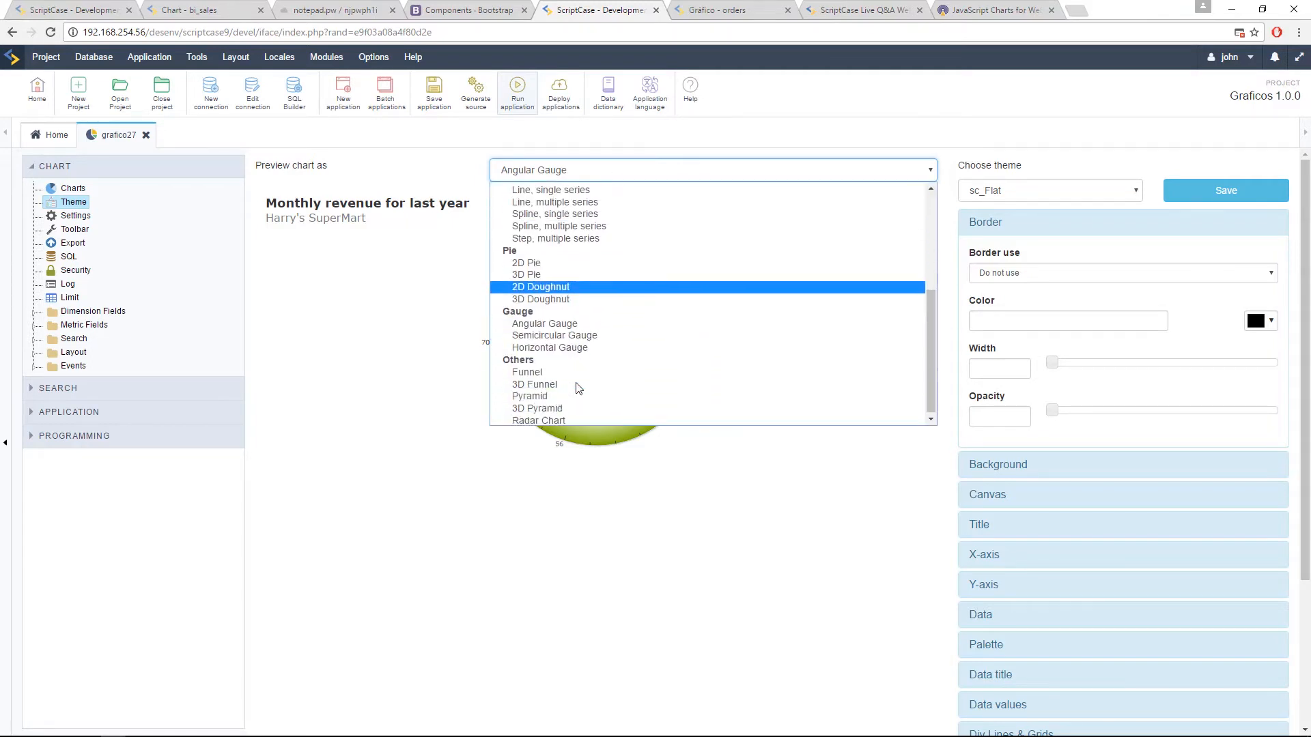
pyautogui.click(534, 332)
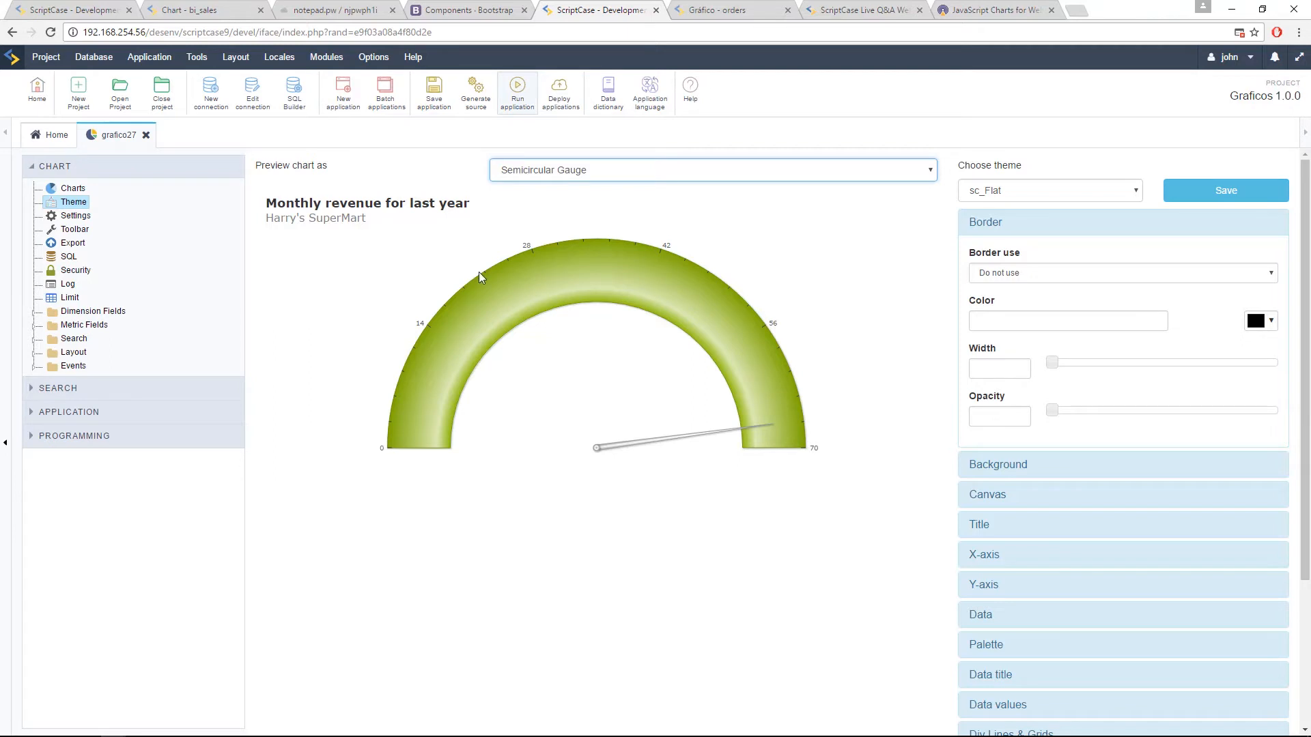
# Step: View the running orders gauge chart, then return to the grafico27 editor and review its chart display settings
pyautogui.moveTo(718, 440)
pyautogui.click(702, 7)
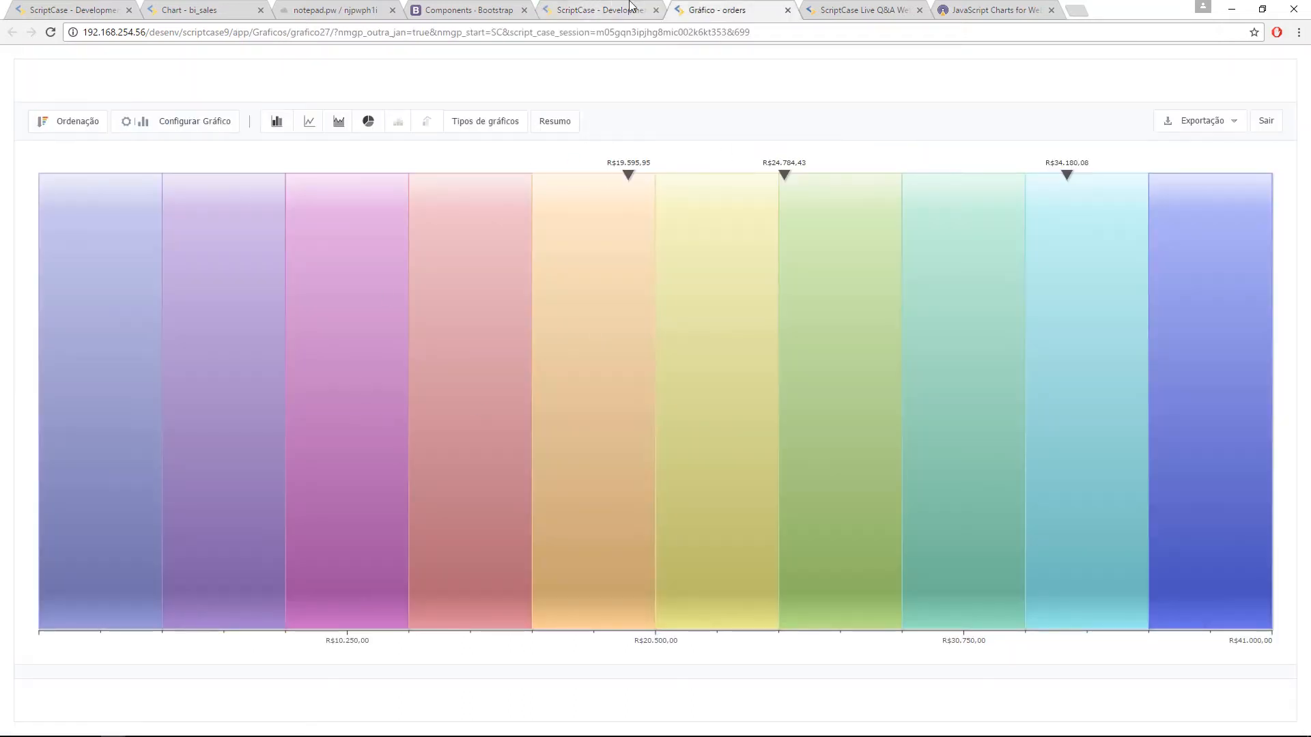
pyautogui.click(585, 7)
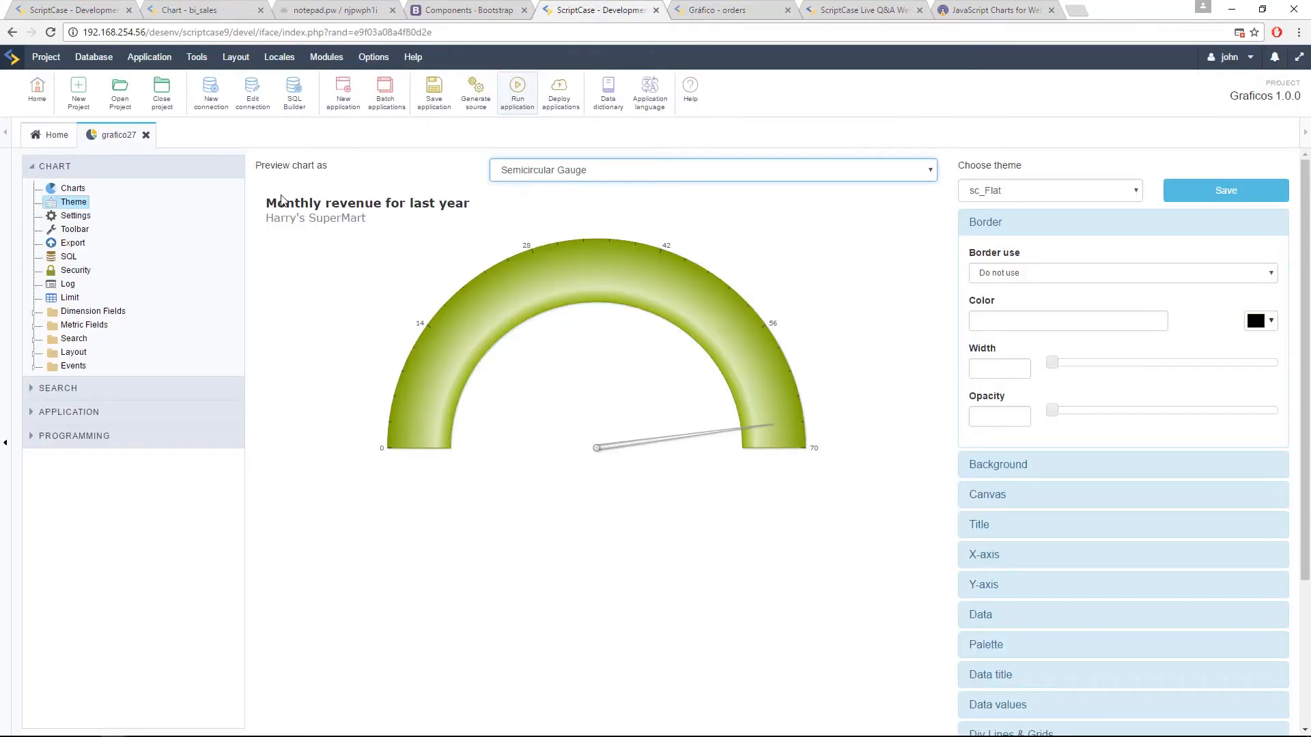
pyautogui.click(73, 189)
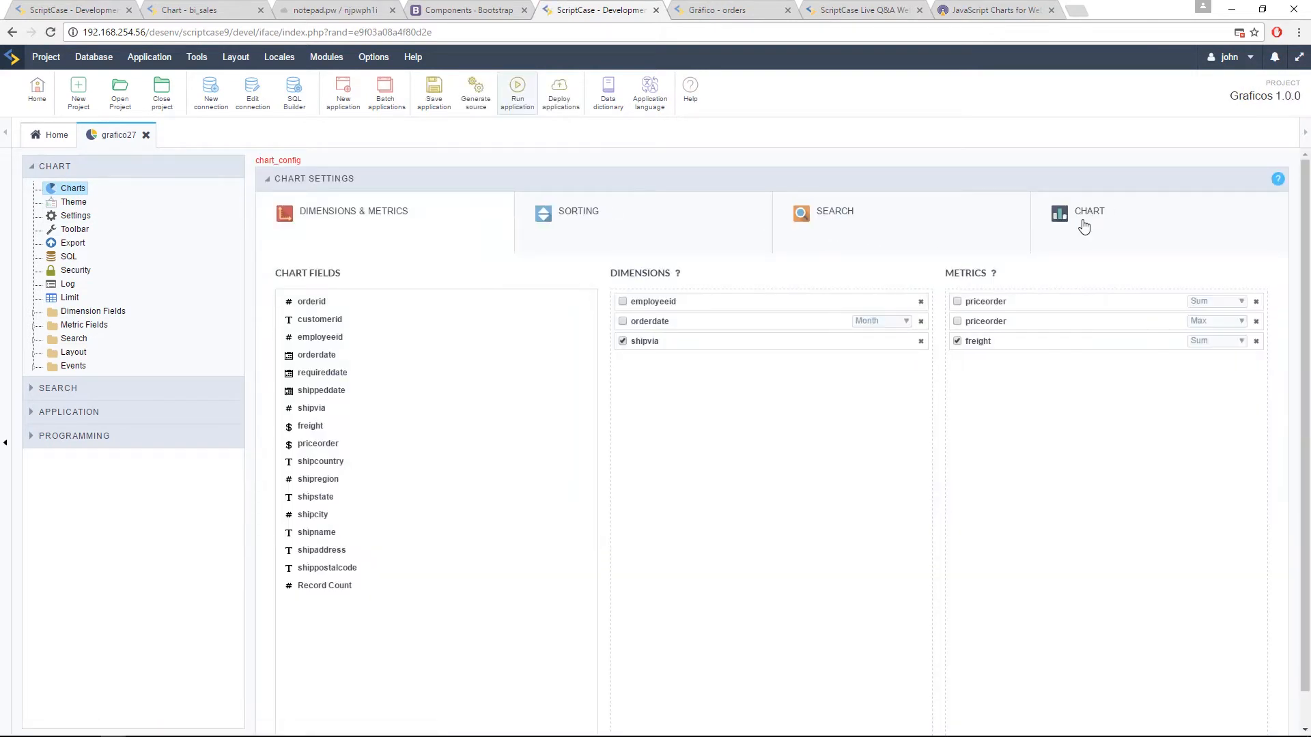
pyautogui.click(1085, 217)
pyautogui.scroll(-5, 541, 454)
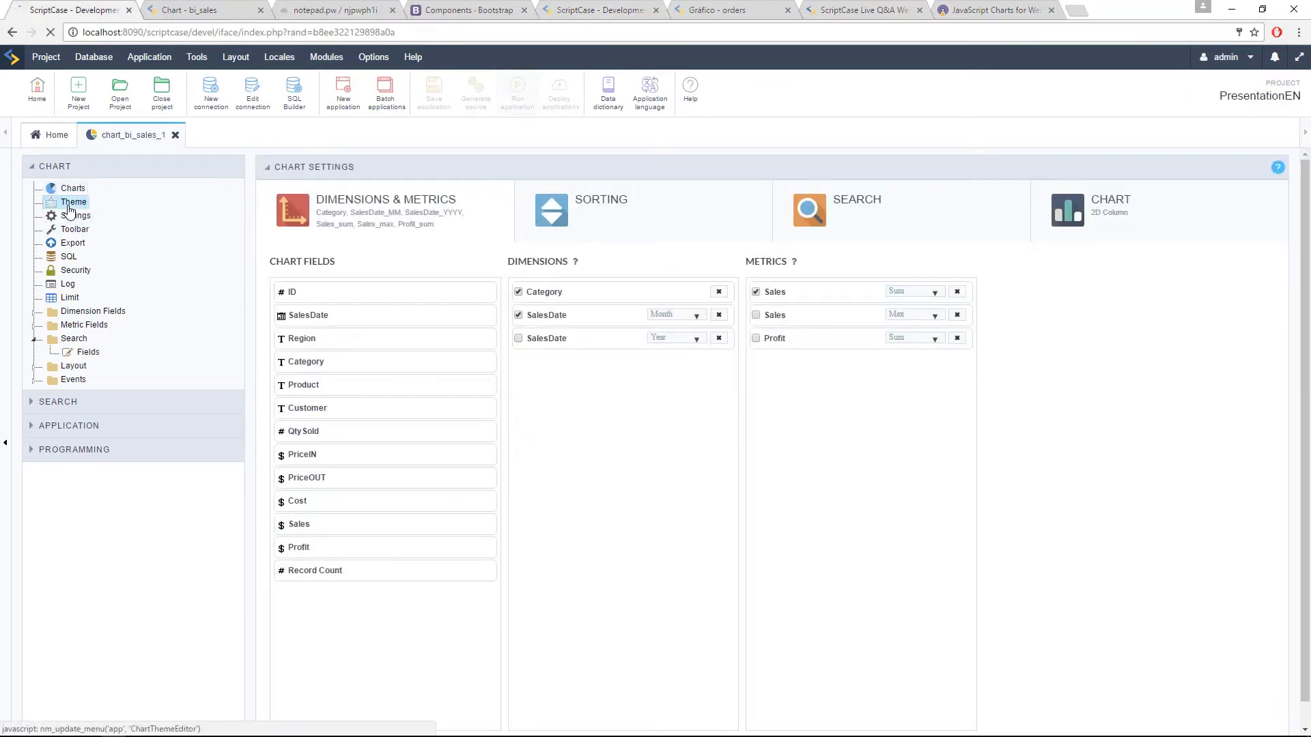
# Step: Open the theme editor of chart_bi_sales_1, preview the sc_Modern theme, and then choose the sc_Pastel theme
pyautogui.click(71, 203)
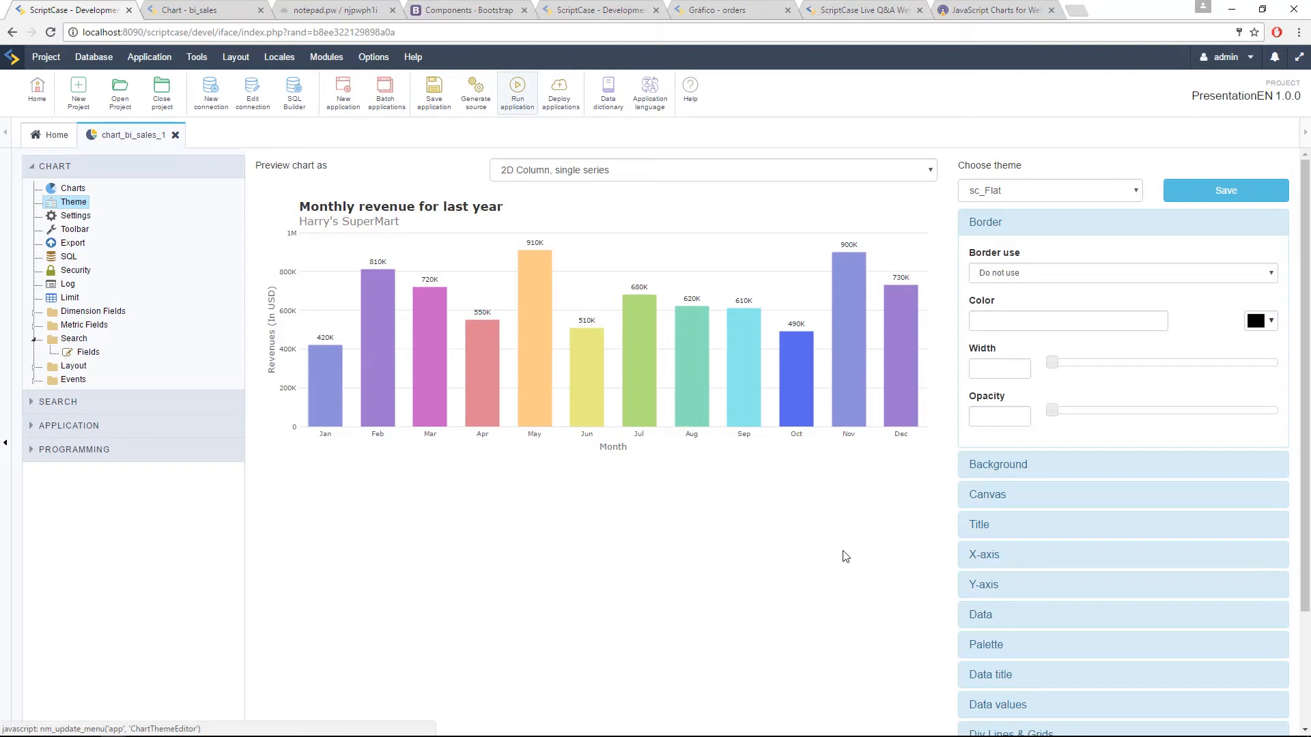
pyautogui.click(1022, 196)
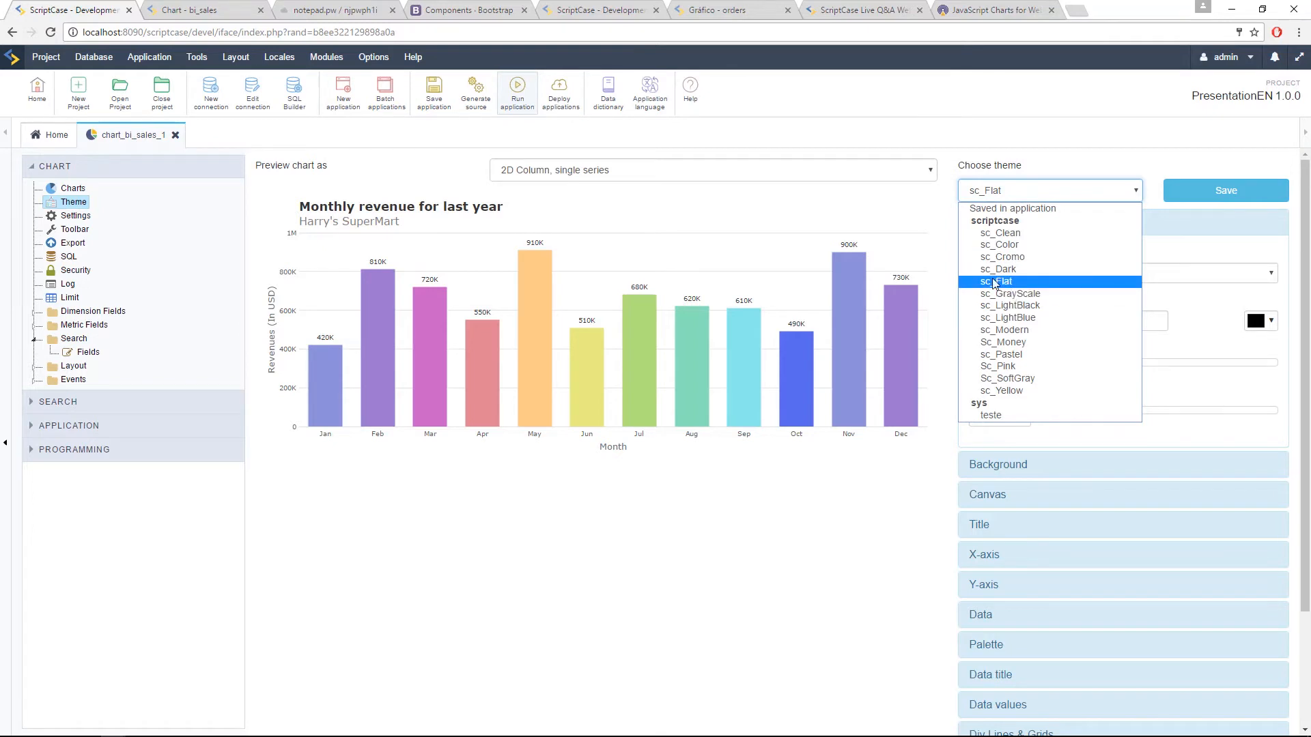
pyautogui.click(1006, 330)
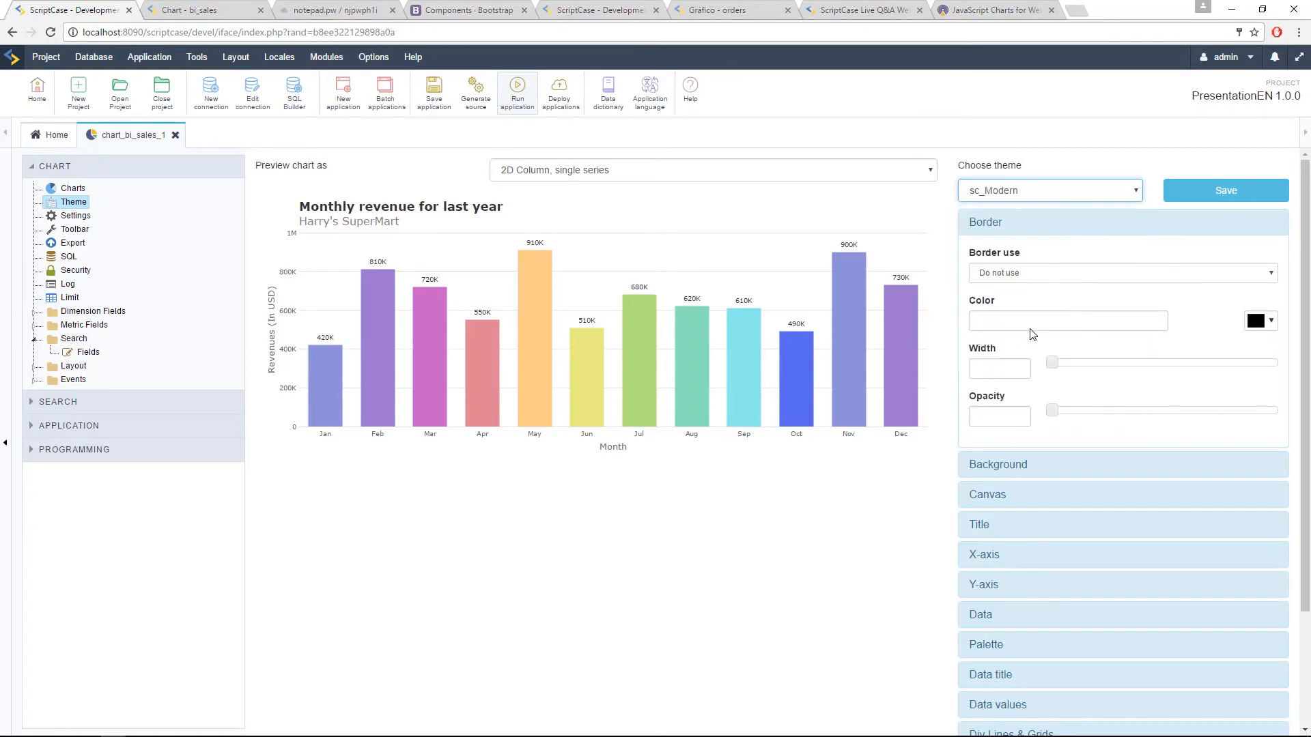
pyautogui.click(1060, 190)
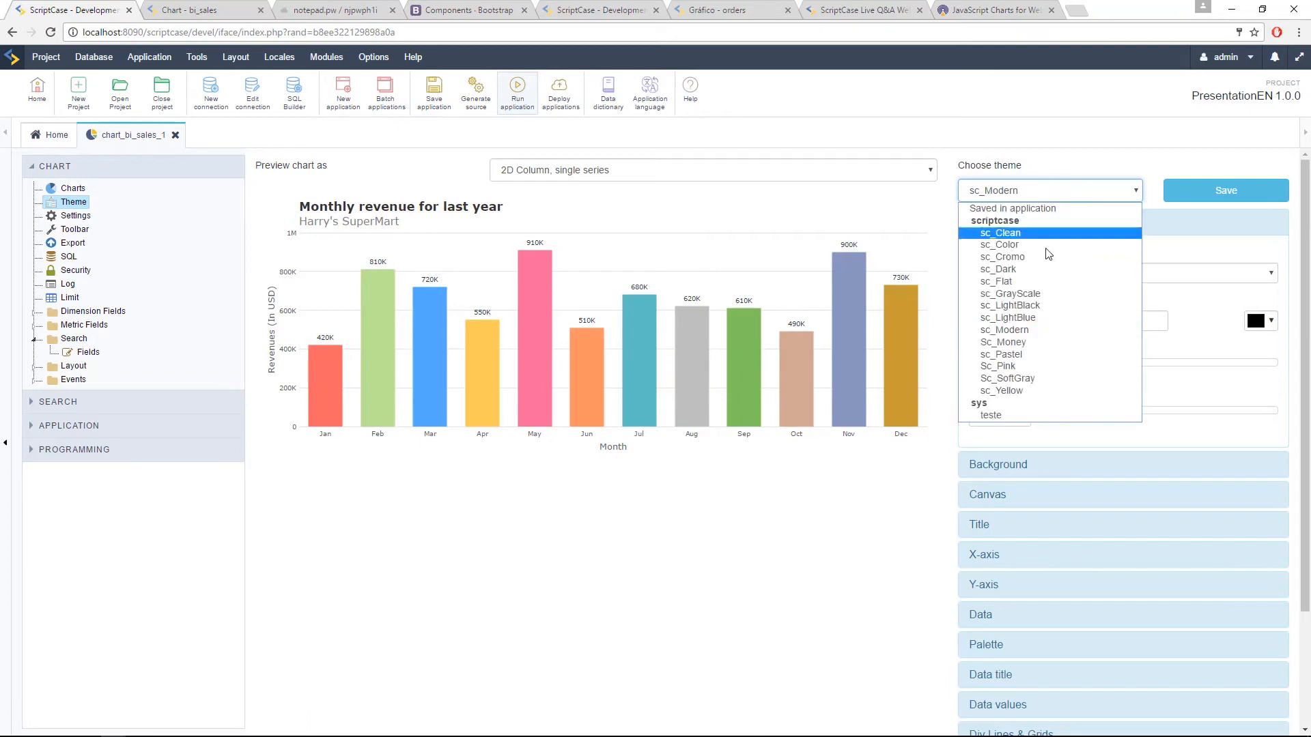
pyautogui.click(1021, 355)
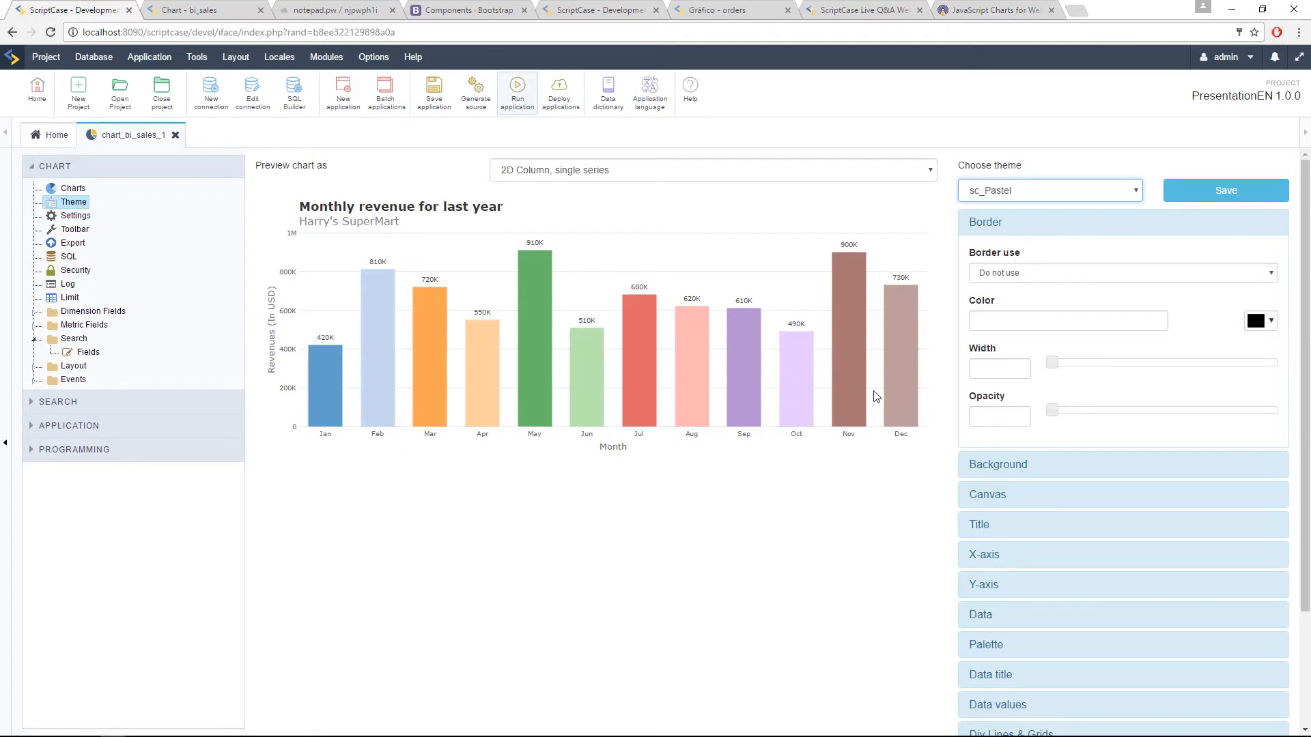
# Step: Enable the chart border in the theme and set its width to 10
pyautogui.click(1012, 273)
pyautogui.click(1009, 300)
pyautogui.click(1057, 321)
pyautogui.click(1008, 372)
pyautogui.write('3')
pyautogui.press('BackSpace')
pyautogui.write('10')
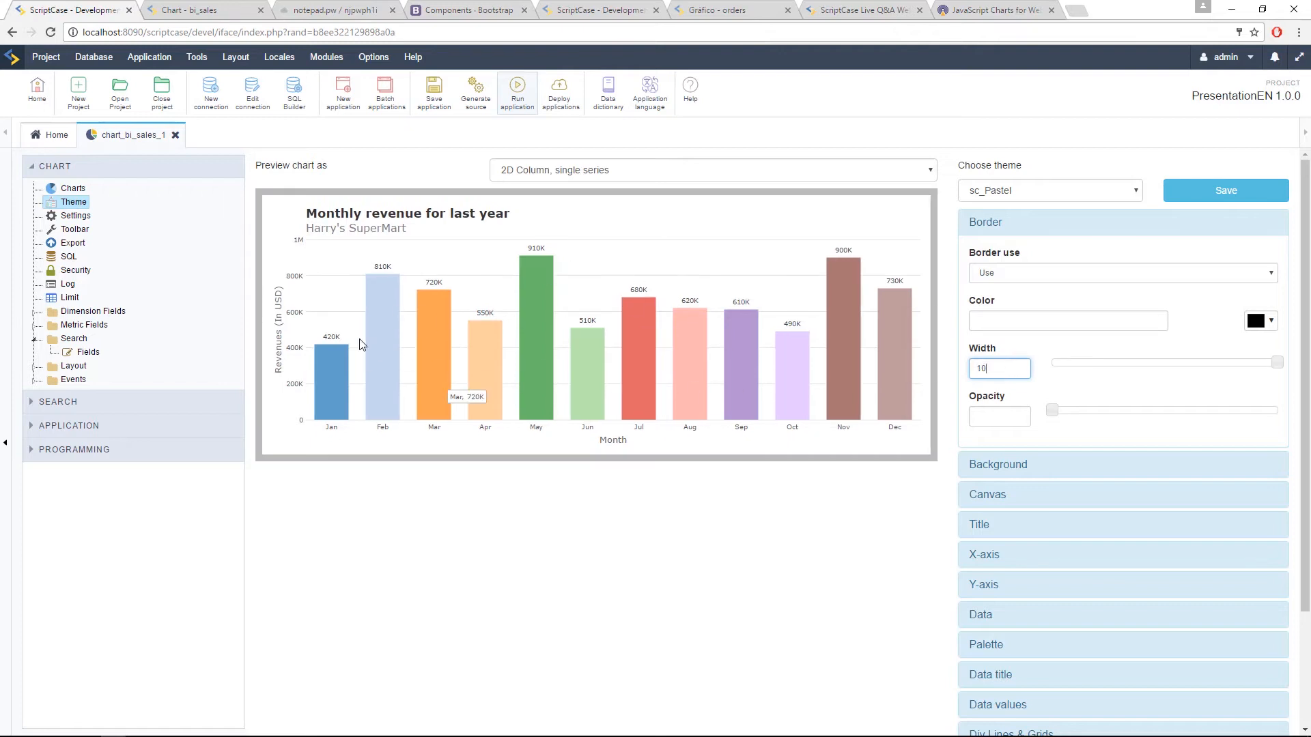
# Step: Set the chart theme's background color to light red #e18e8e
pyautogui.click(1018, 474)
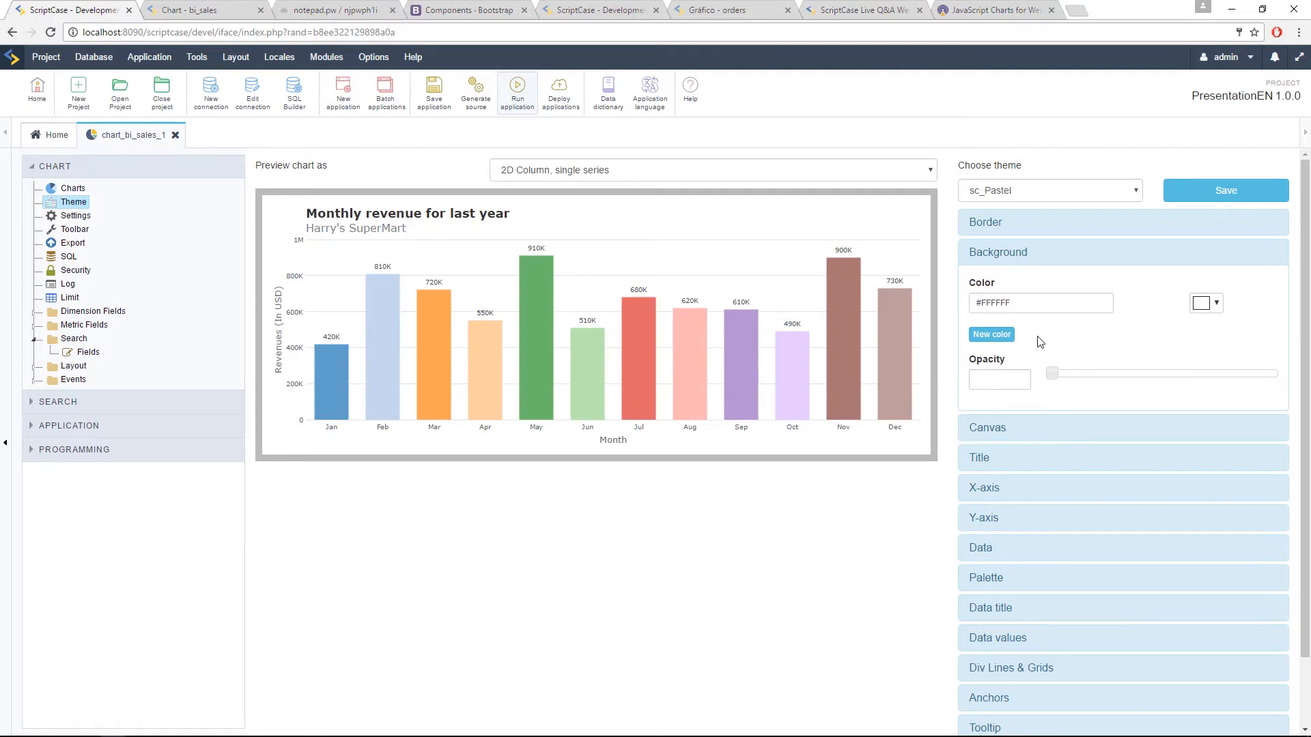
pyautogui.click(1204, 304)
pyautogui.moveTo(1208, 338)
pyautogui.mouseDown()
pyautogui.moveTo(1211, 352)
pyautogui.moveTo(1208, 332)
pyautogui.mouseUp()
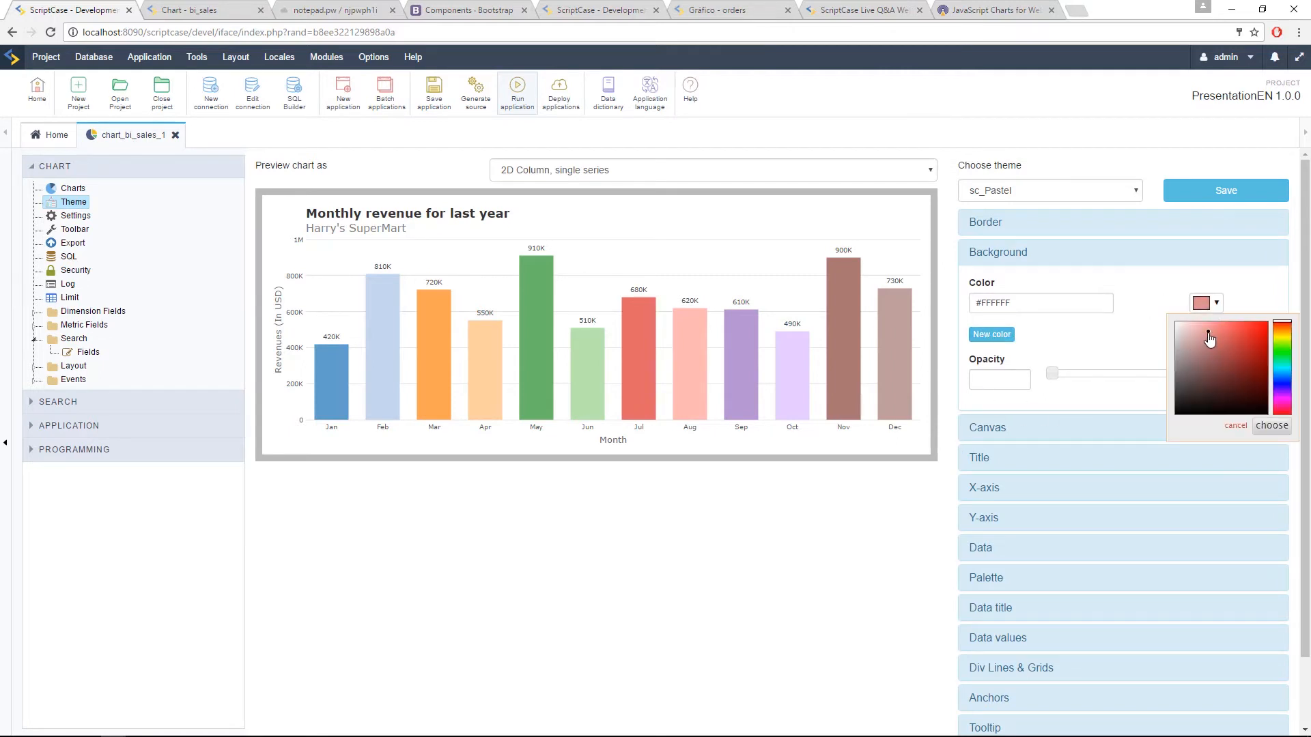
pyautogui.click(1010, 341)
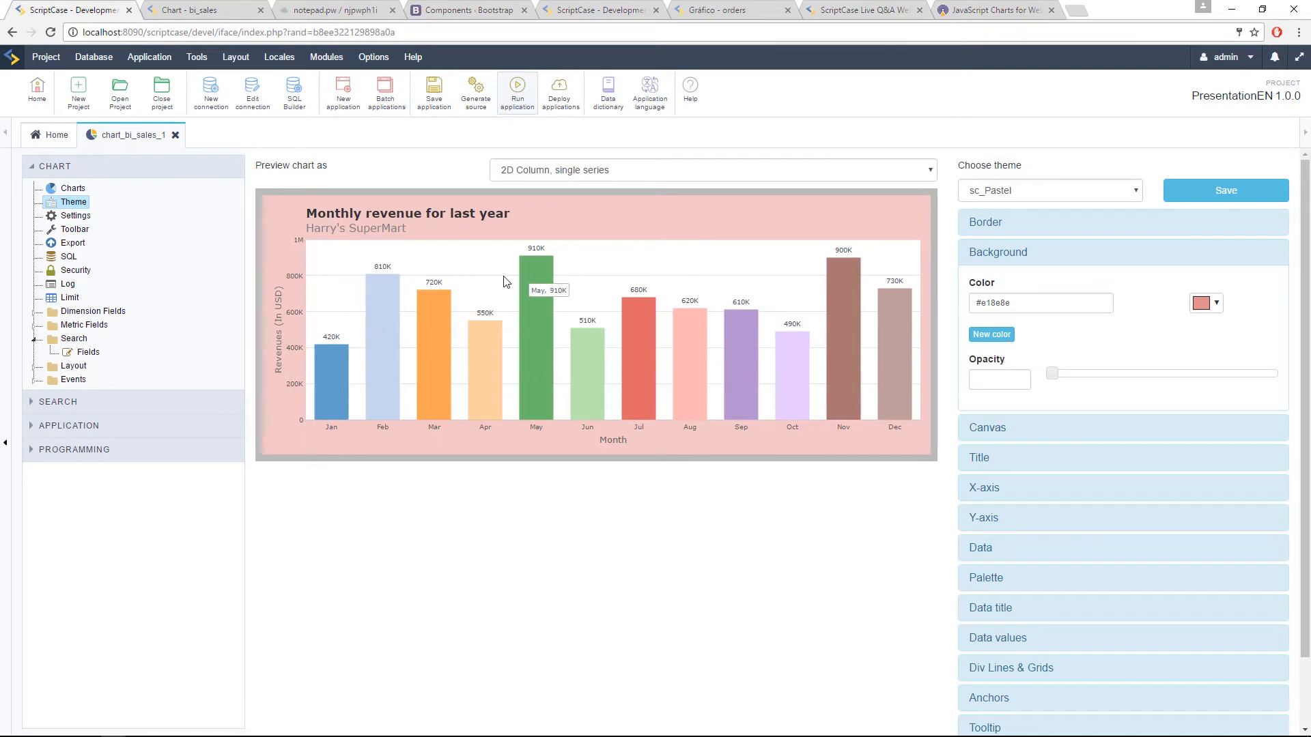
# Step: Set the theme's canvas background color to light green #cfe599
pyautogui.click(1004, 430)
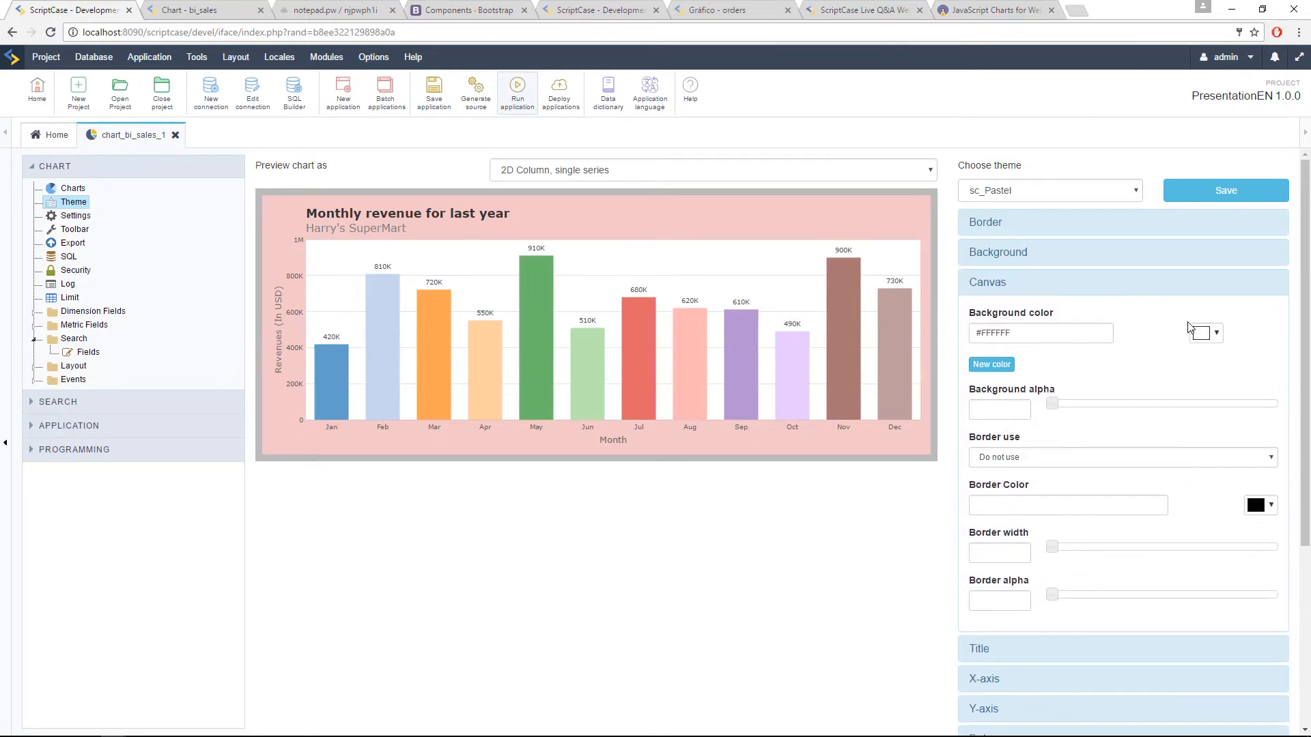
pyautogui.click(1214, 333)
pyautogui.click(1282, 371)
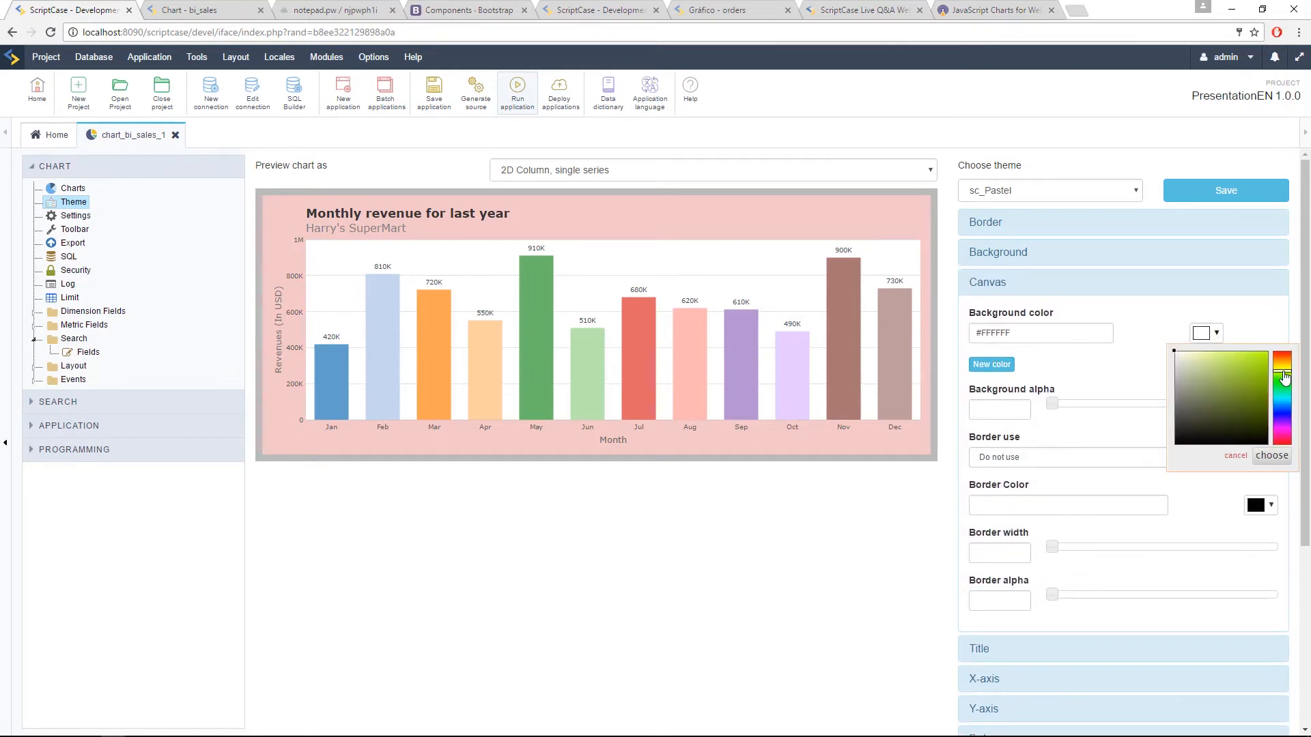
pyautogui.moveTo(1227, 376); pyautogui.dragTo(1205, 360)
pyautogui.click(1063, 340)
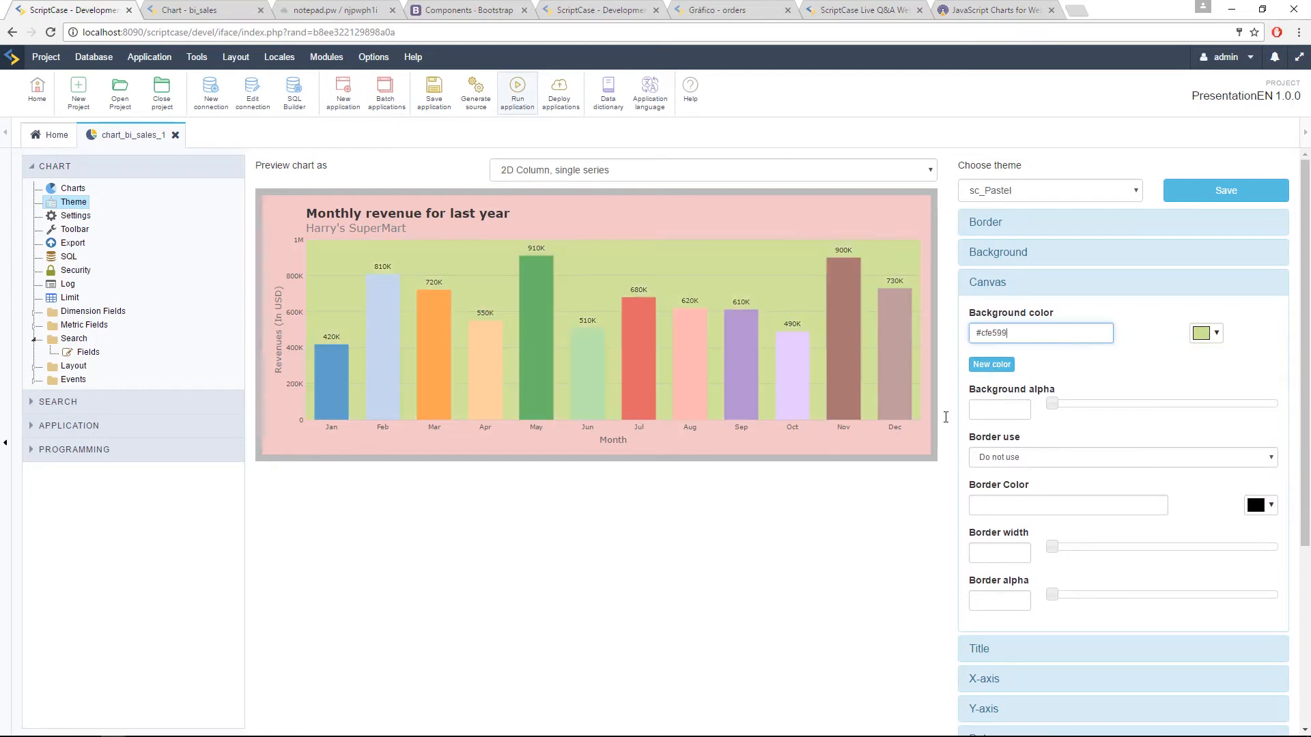
pyautogui.click(1039, 282)
# Step: Set the chart's title font size to 24 and its subtitle font size to 10
pyautogui.click(993, 319)
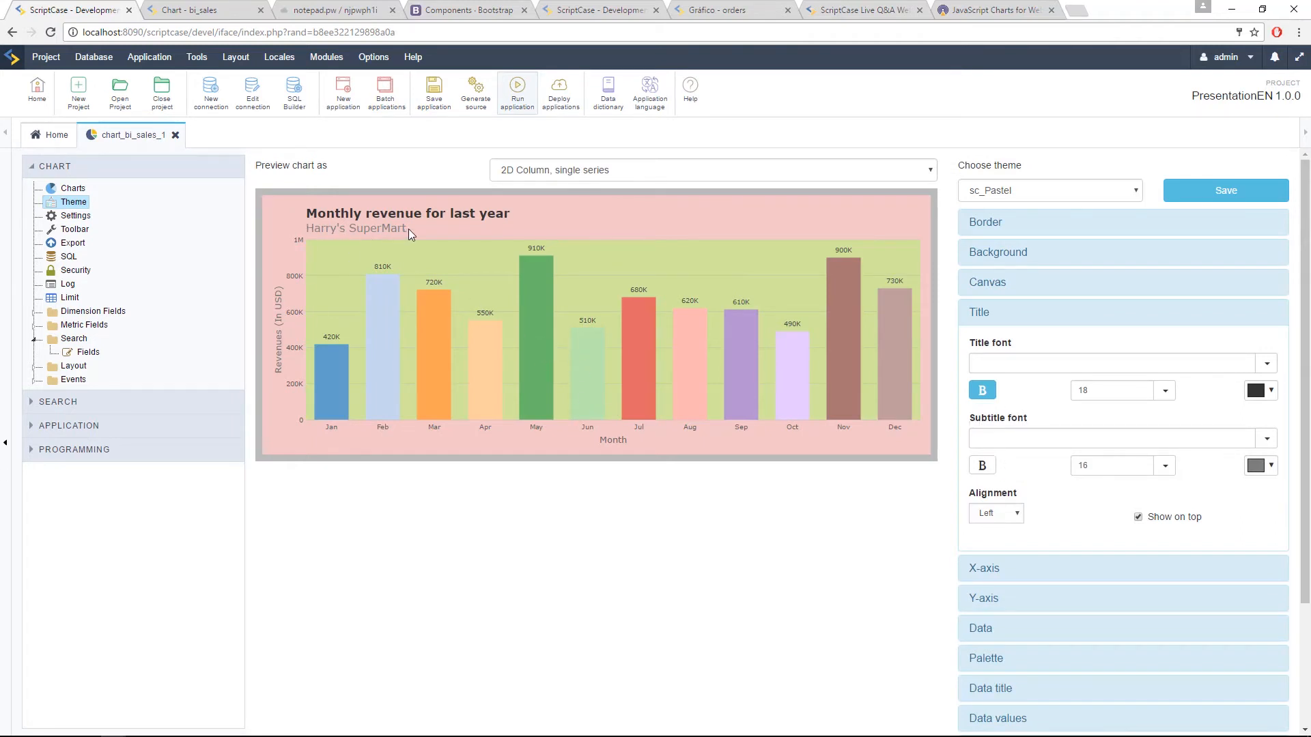
pyautogui.scroll(-2, 1050, 503)
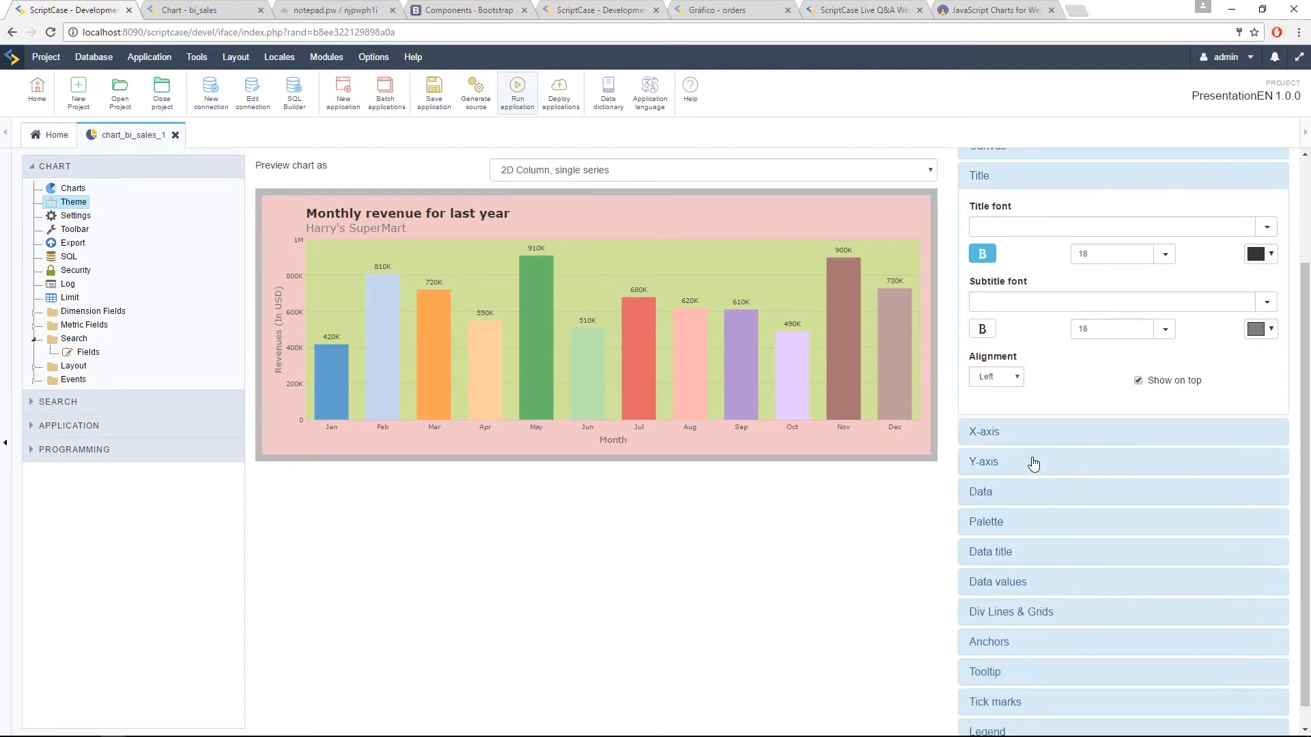
pyautogui.click(1017, 230)
pyautogui.moveTo(1102, 248); pyautogui.dragTo(1069, 267)
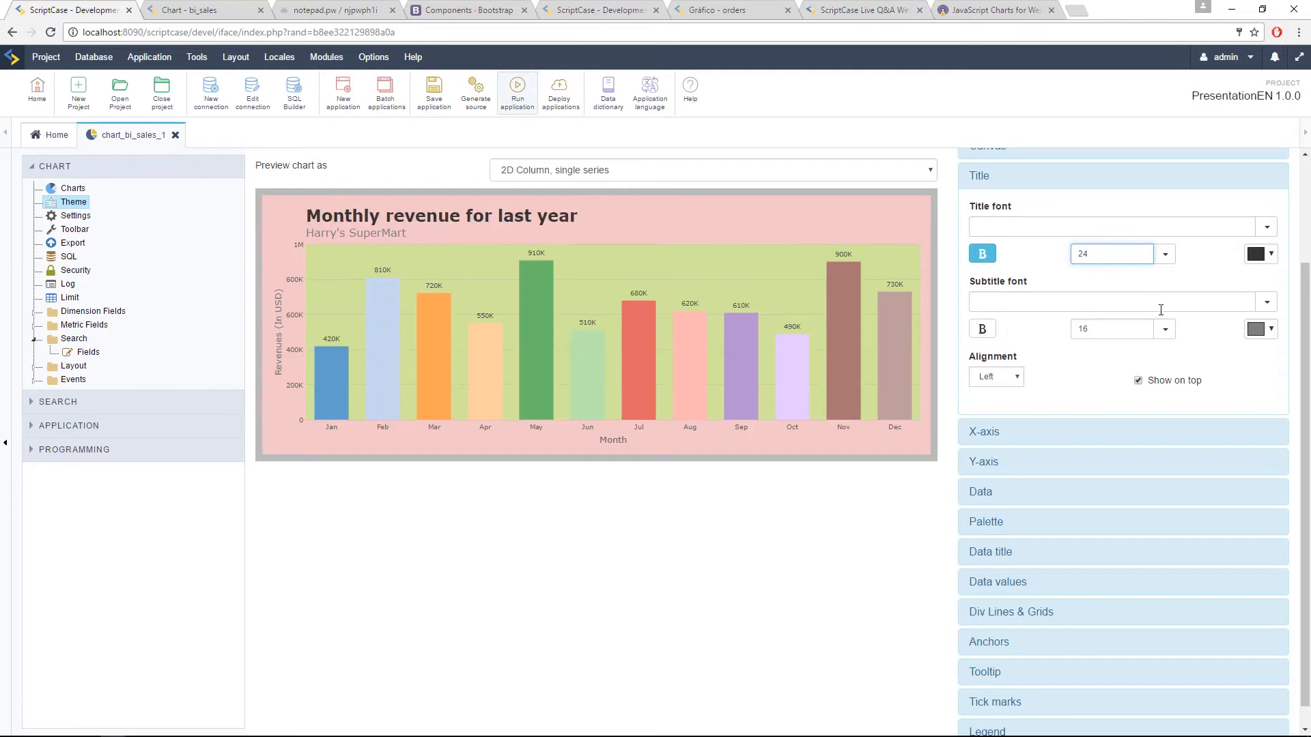
pyautogui.moveTo(1122, 334); pyautogui.dragTo(1073, 329)
pyautogui.write('10')
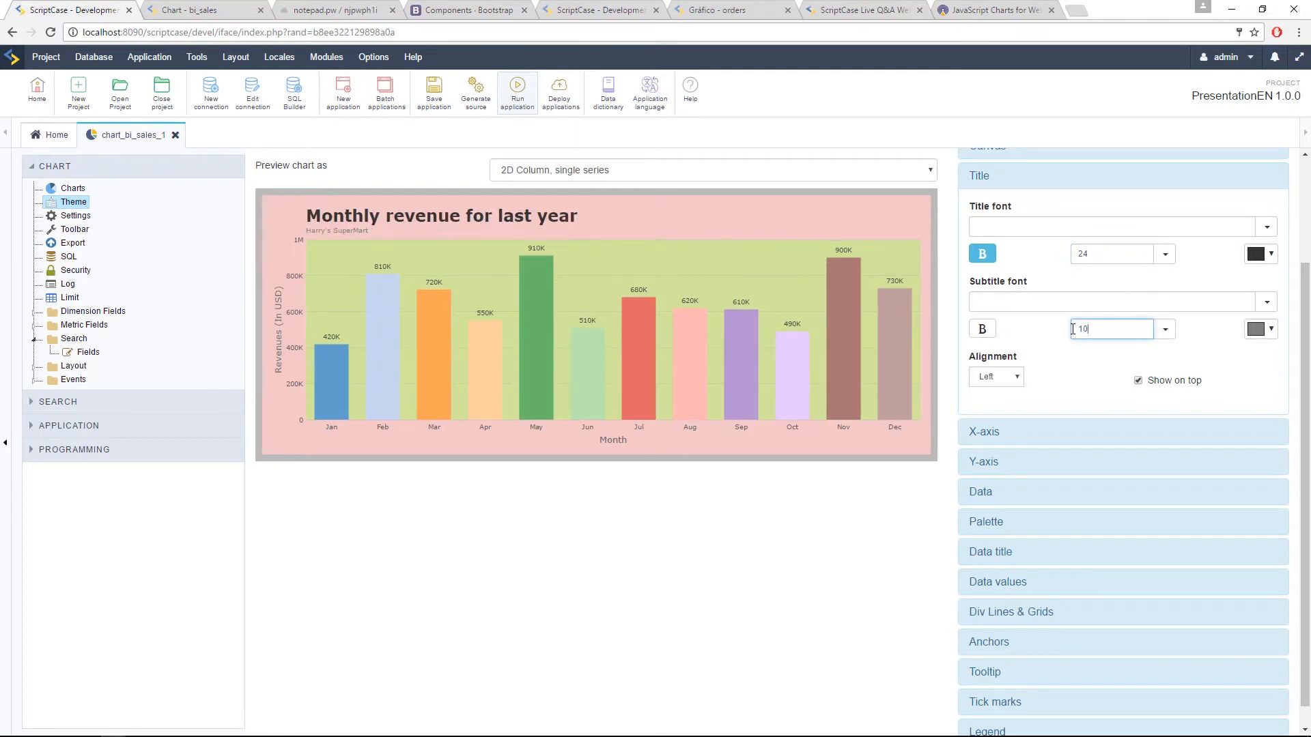
pyautogui.click(1024, 183)
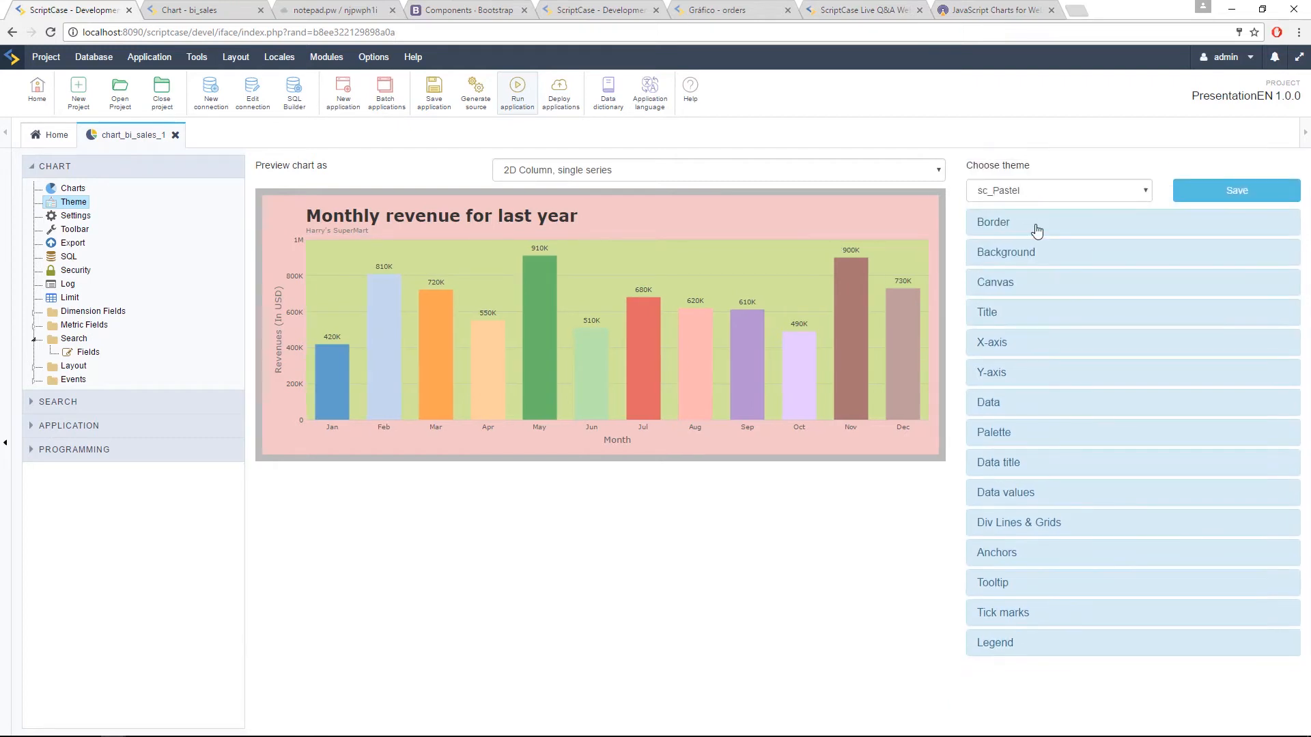
# Step: Set the X-axis font size to 24 and look over the remaining X-axis font and border options
pyautogui.click(1012, 343)
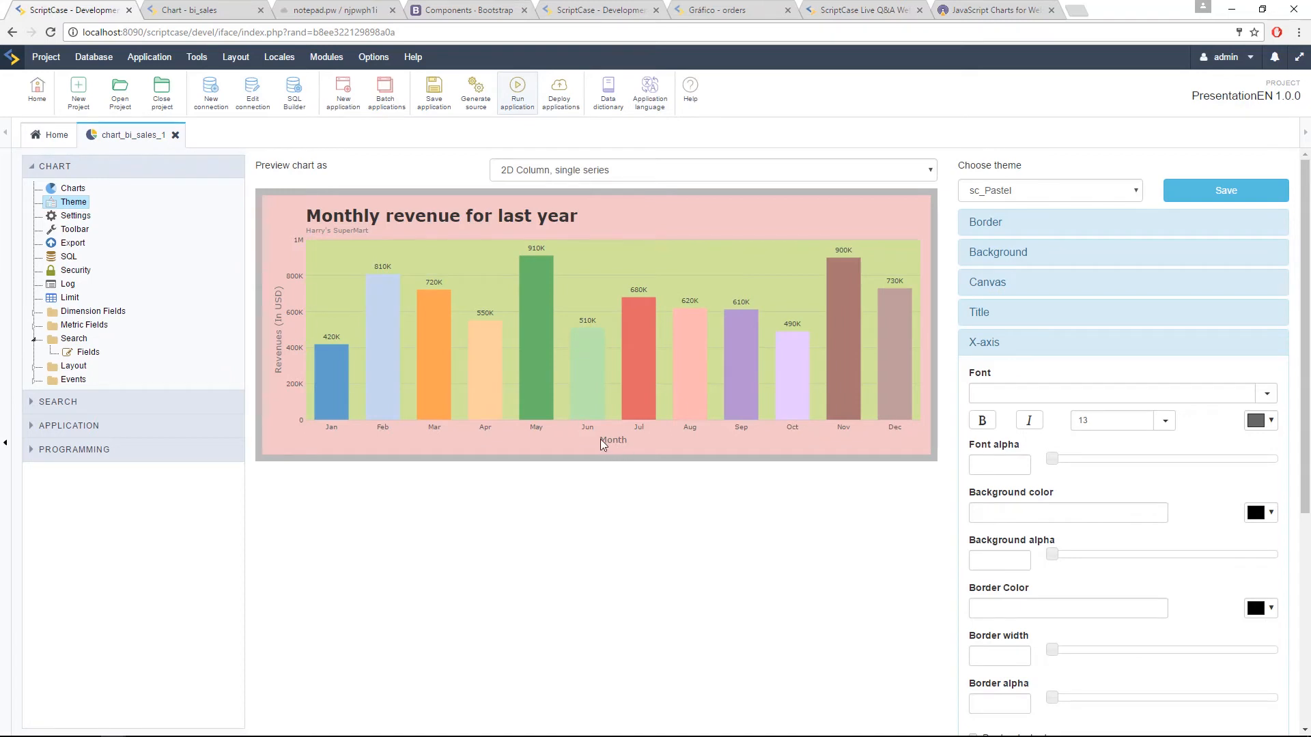
pyautogui.moveTo(1094, 419); pyautogui.dragTo(1061, 417)
pyautogui.press('BackSpace')
pyautogui.write('24')
pyautogui.click(1213, 437)
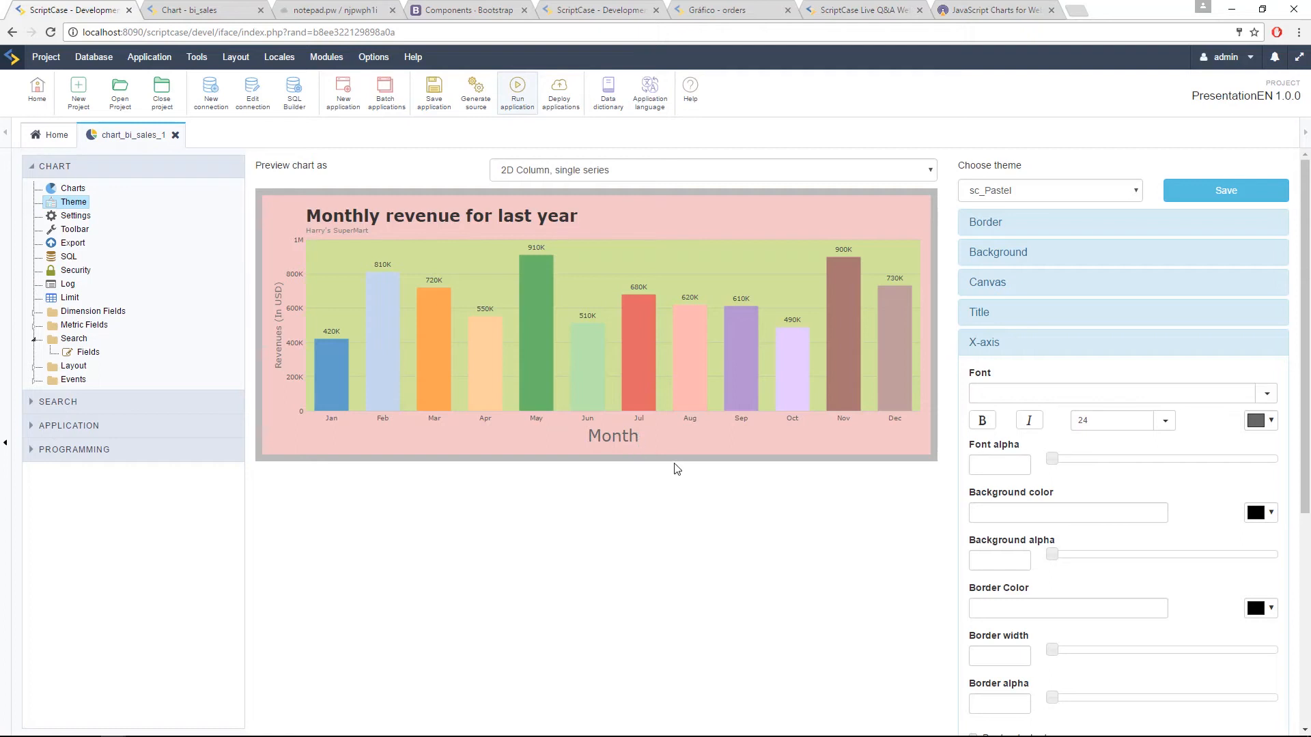
pyautogui.scroll(-3, 1085, 422)
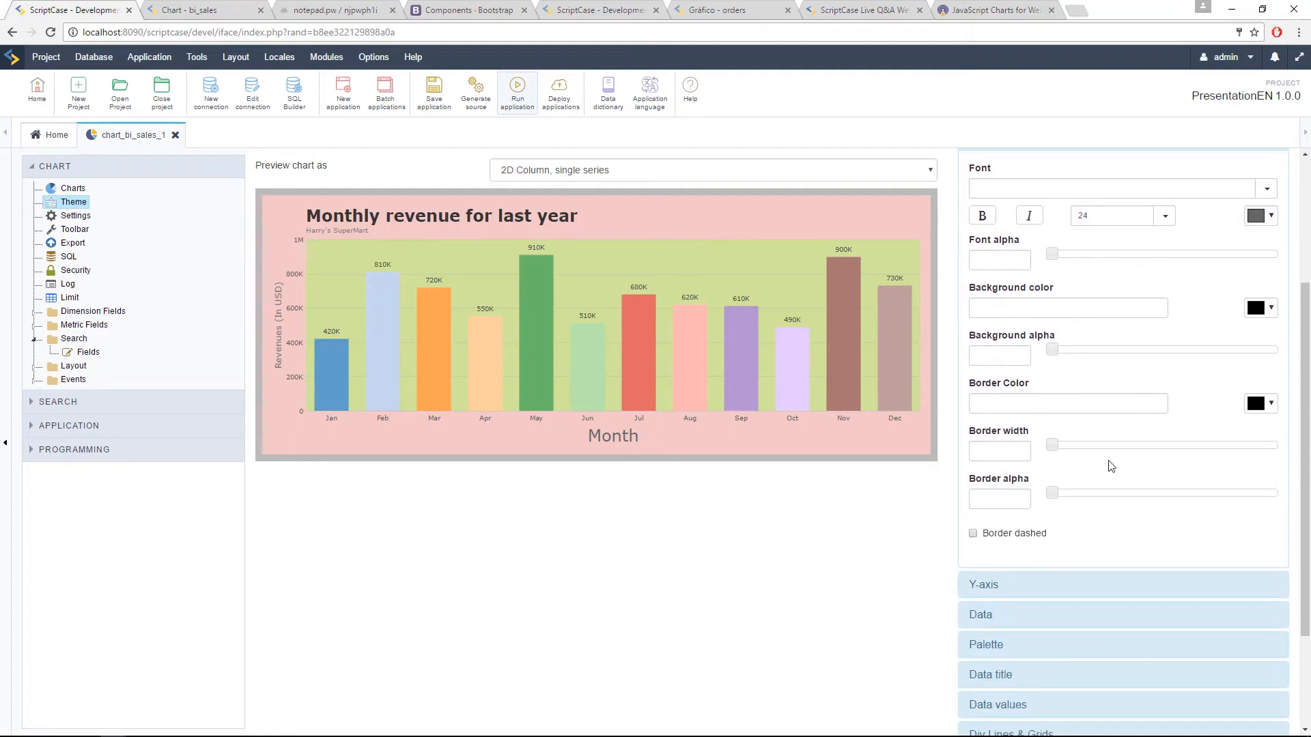
pyautogui.scroll(3, 1065, 327)
pyautogui.click(1045, 284)
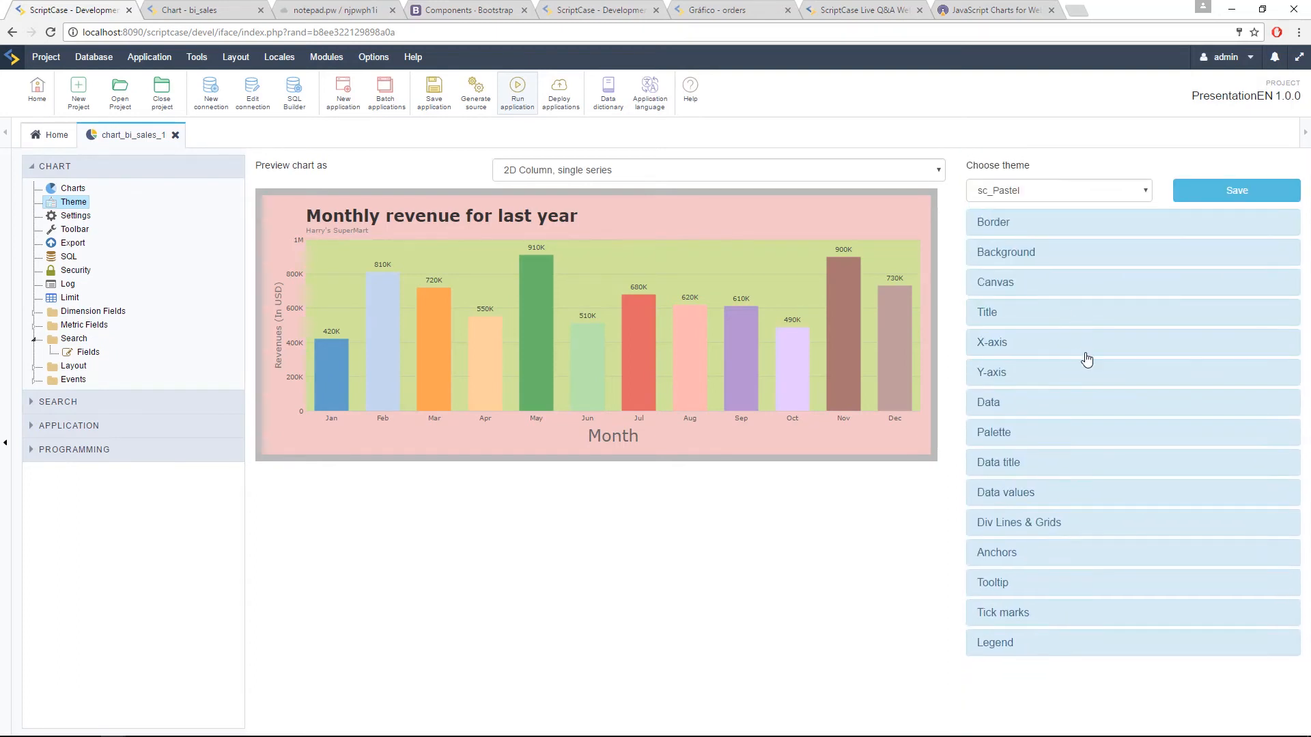
# Step: Set the Y-axis font size to 24 in the chart theme
pyautogui.click(1032, 377)
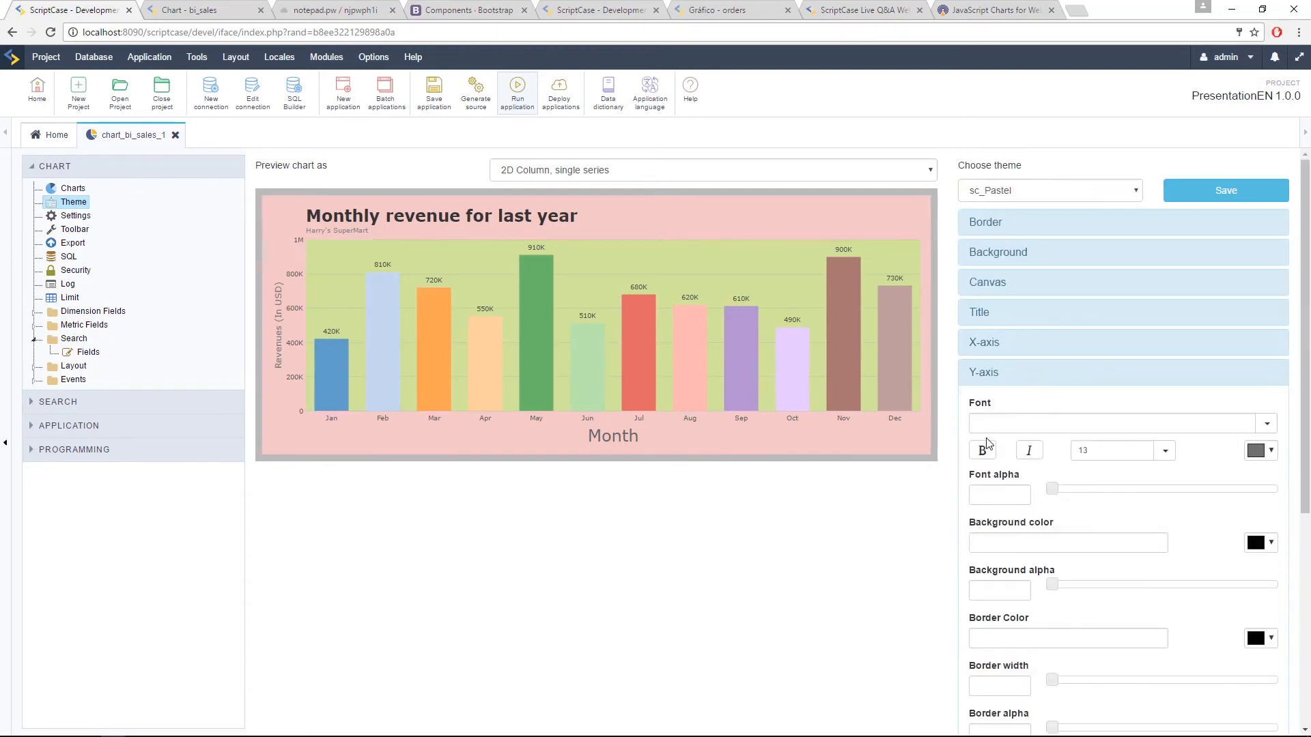
pyautogui.click(1092, 450)
pyautogui.write('24')
pyautogui.click(1215, 462)
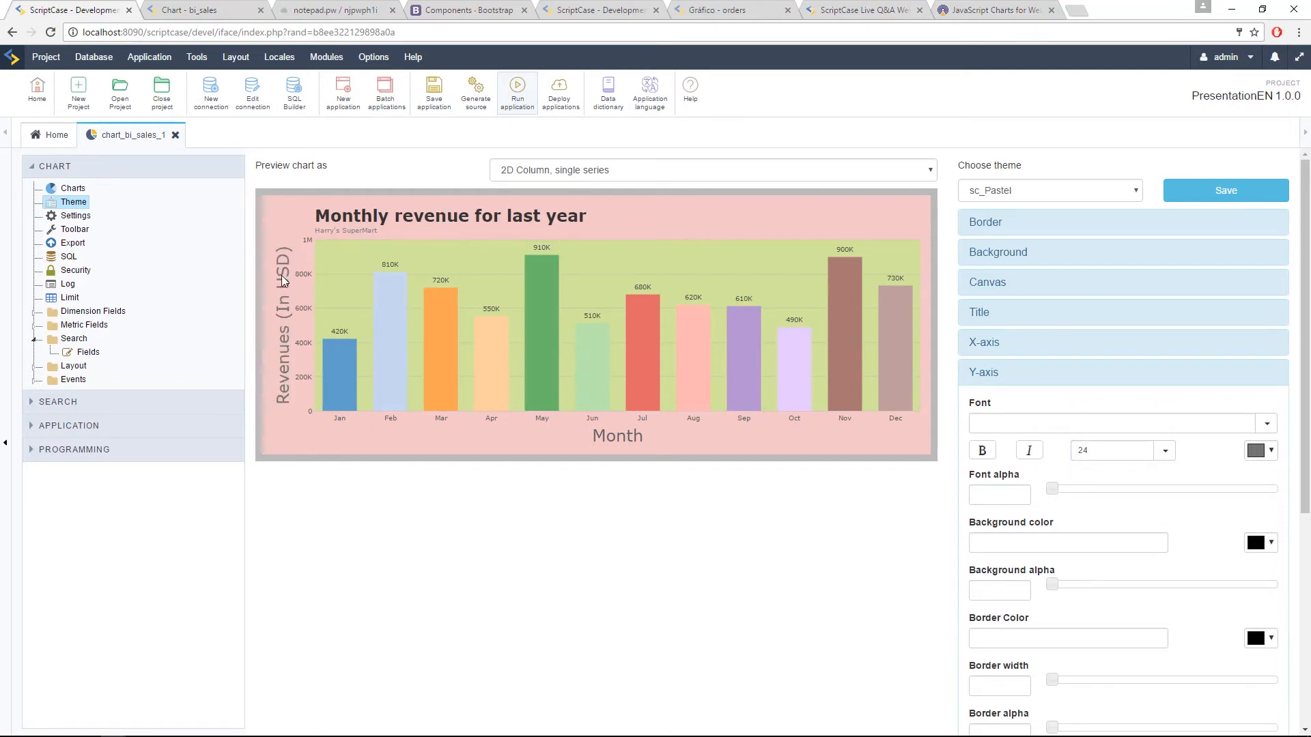
pyautogui.scroll(-2, 1079, 355)
pyautogui.click(1023, 245)
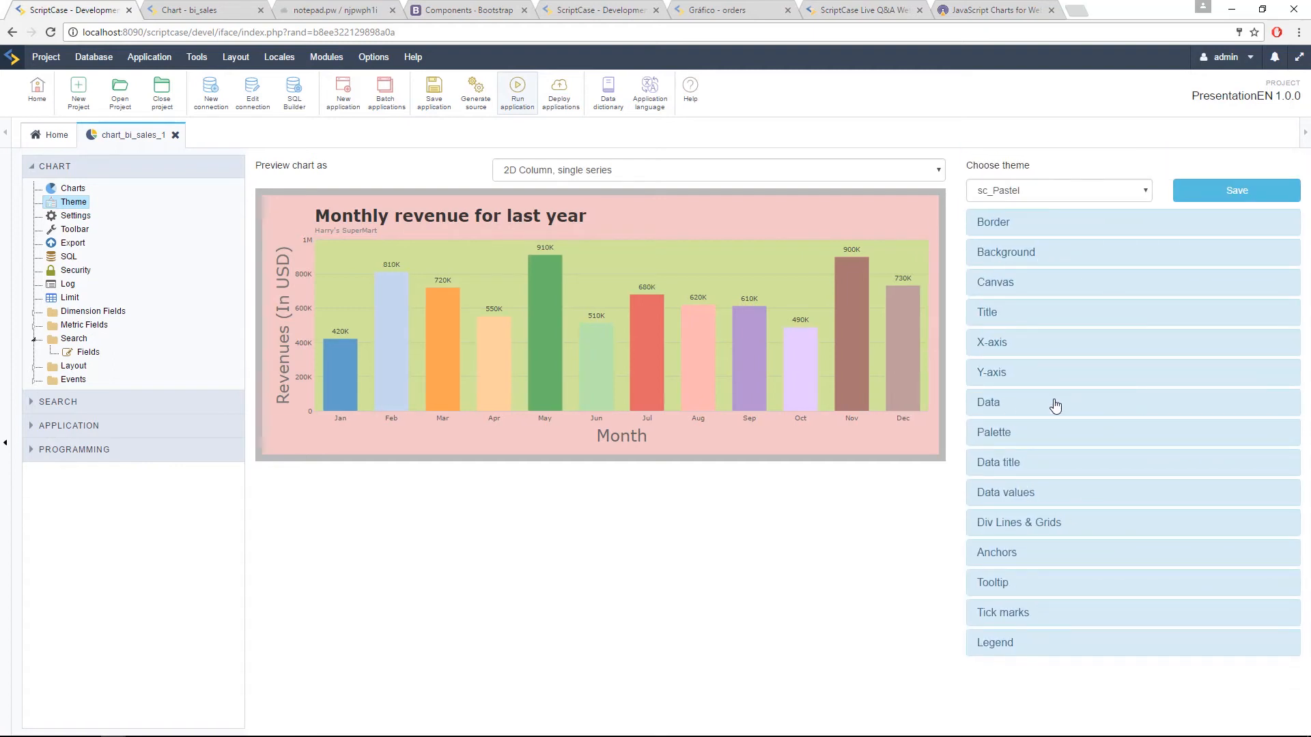
# Step: Set the gradient color in the theme's Data settings to dark red #5d1b1b
pyautogui.click(1055, 406)
pyautogui.scroll(-1, 1076, 442)
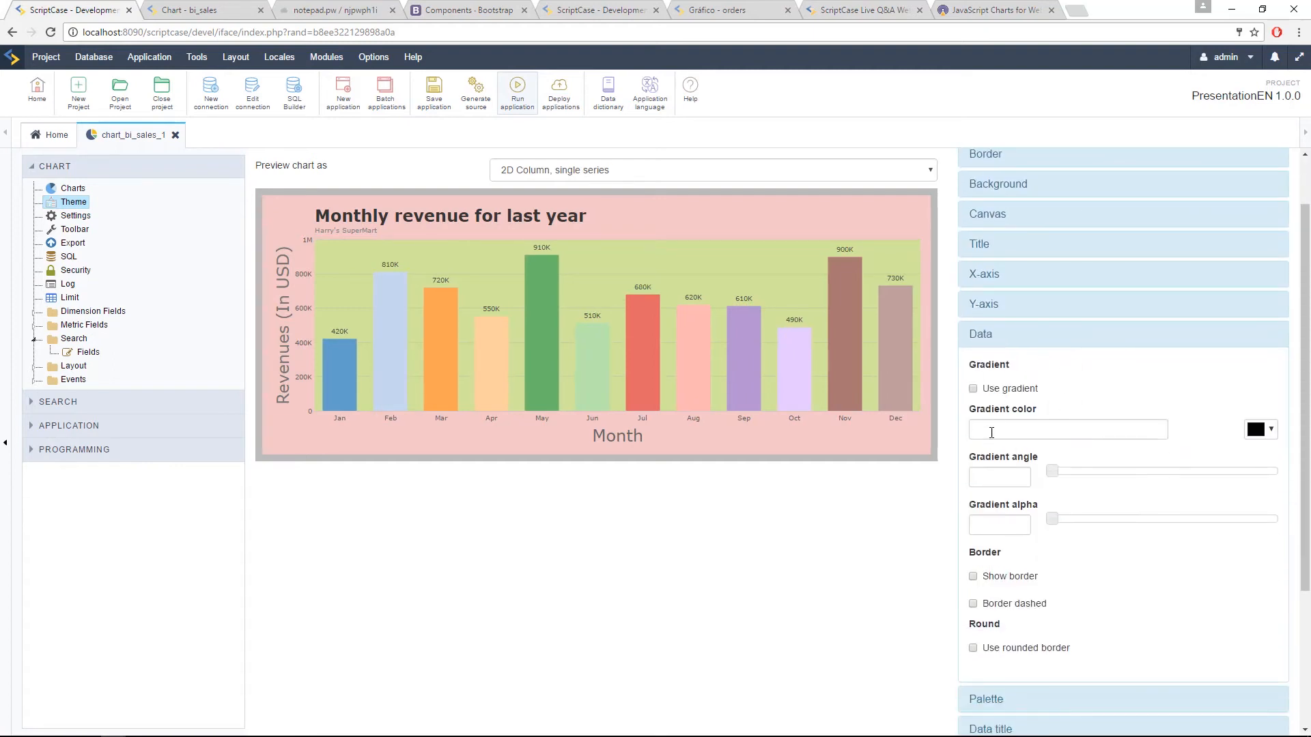
pyautogui.click(1042, 425)
pyautogui.click(1265, 432)
pyautogui.click(1193, 514)
pyautogui.click(1209, 409)
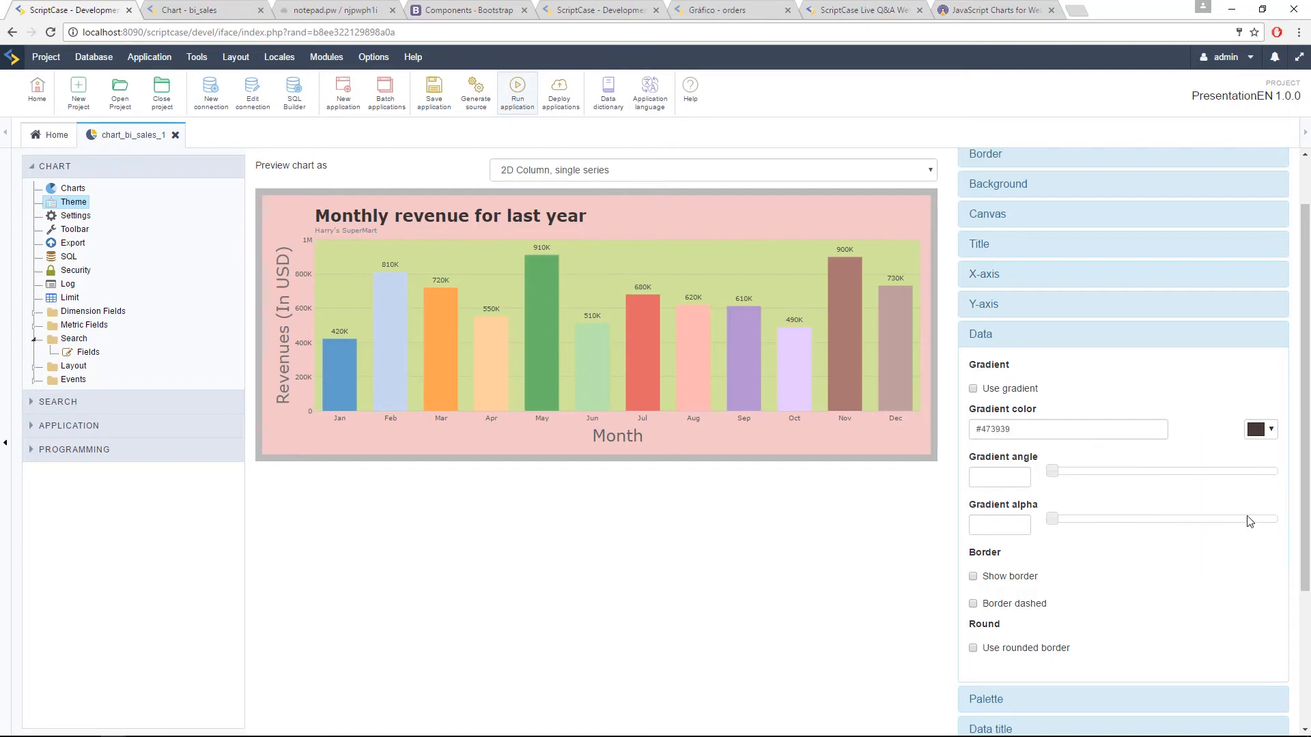
pyautogui.click(1255, 430)
pyautogui.moveTo(1254, 480)
pyautogui.mouseDown()
pyautogui.moveTo(1228, 478)
pyautogui.moveTo(1240, 506)
pyautogui.mouseUp()
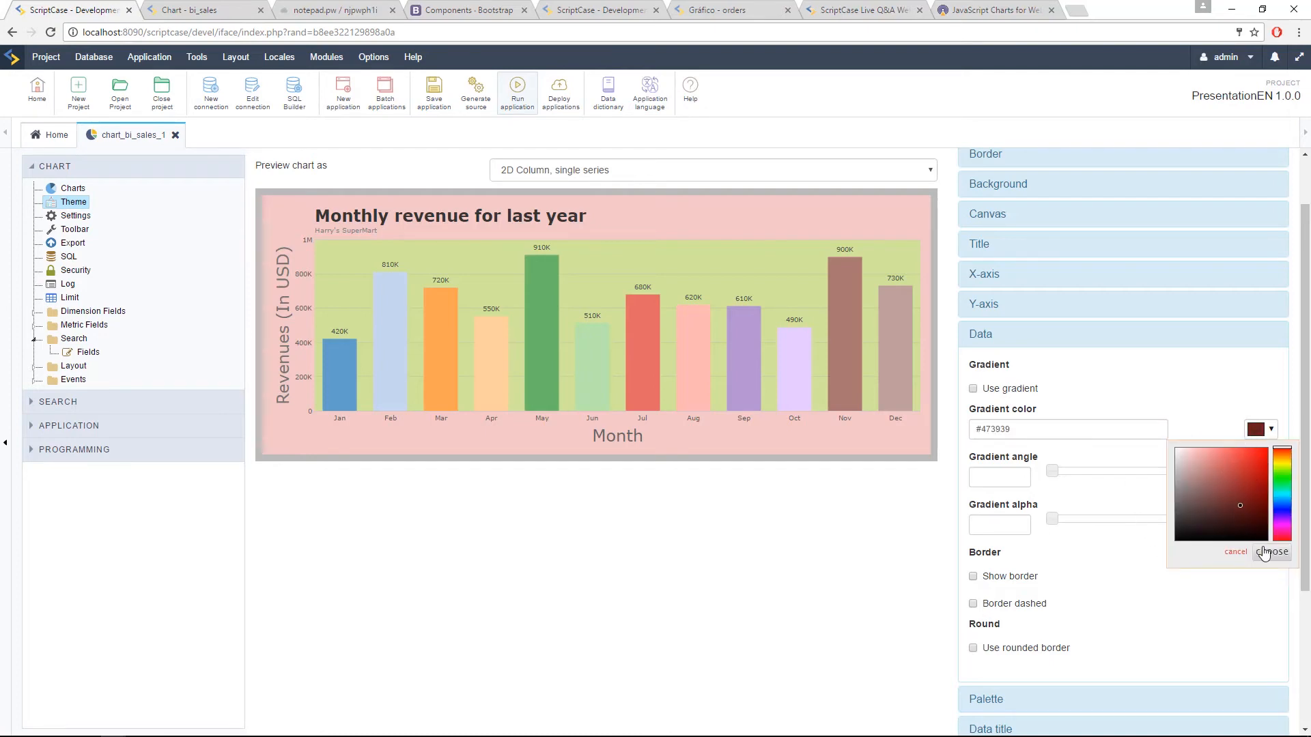
pyautogui.click(1267, 550)
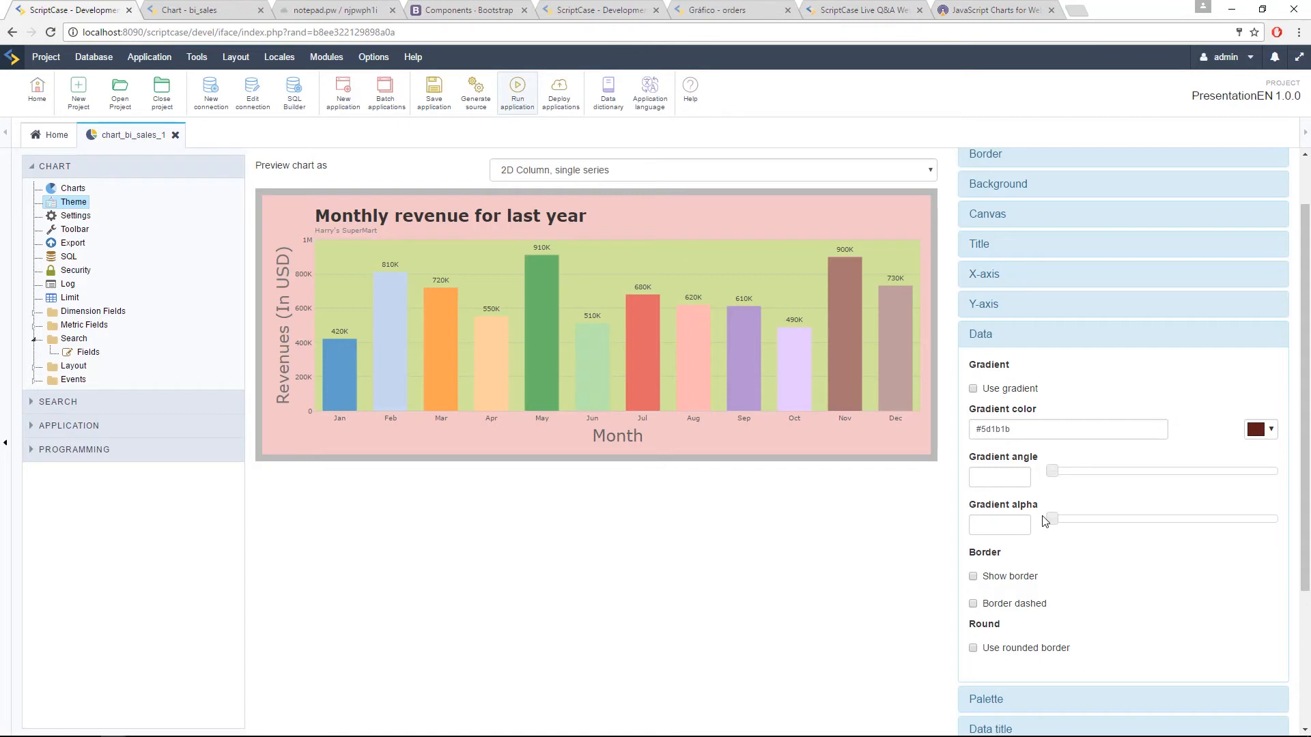
# Step: Set the data gradient color to #bd6767 and enable the gradient on the chart columns
pyautogui.click(1259, 432)
pyautogui.click(1237, 477)
pyautogui.click(1222, 480)
pyautogui.click(962, 398)
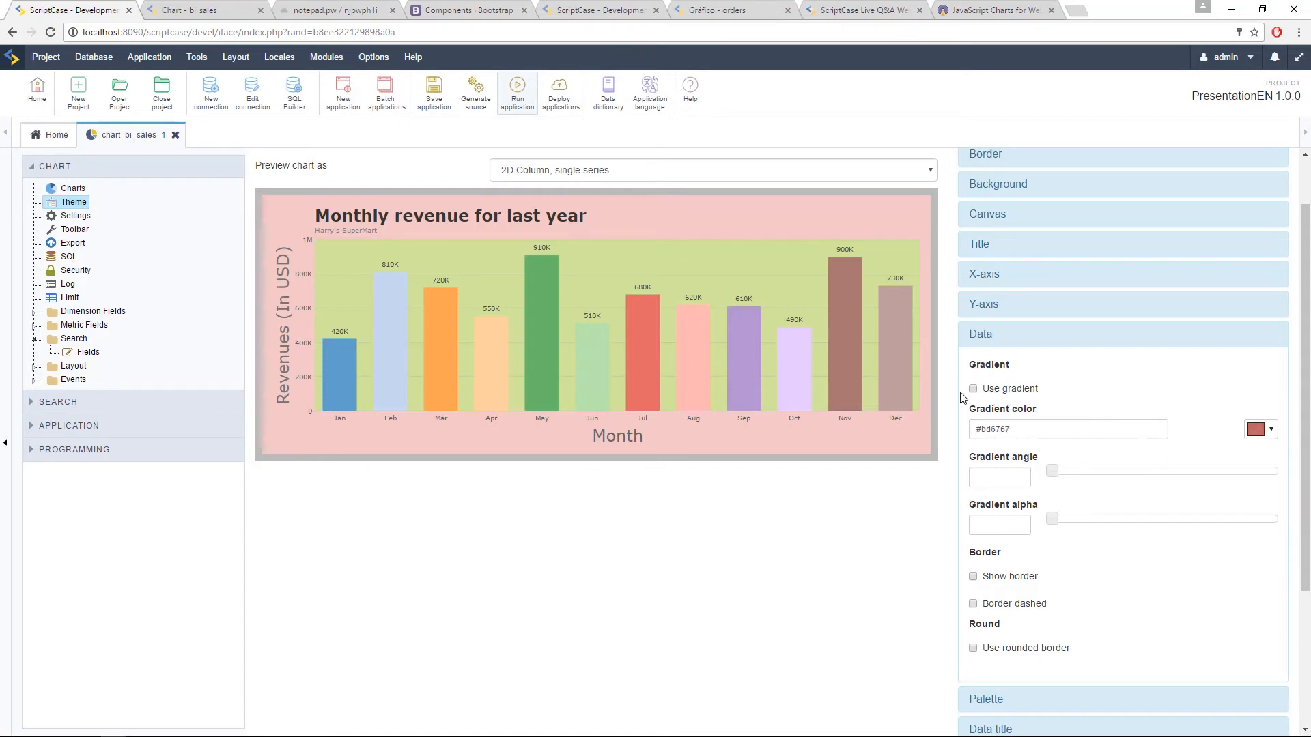
pyautogui.click(973, 391)
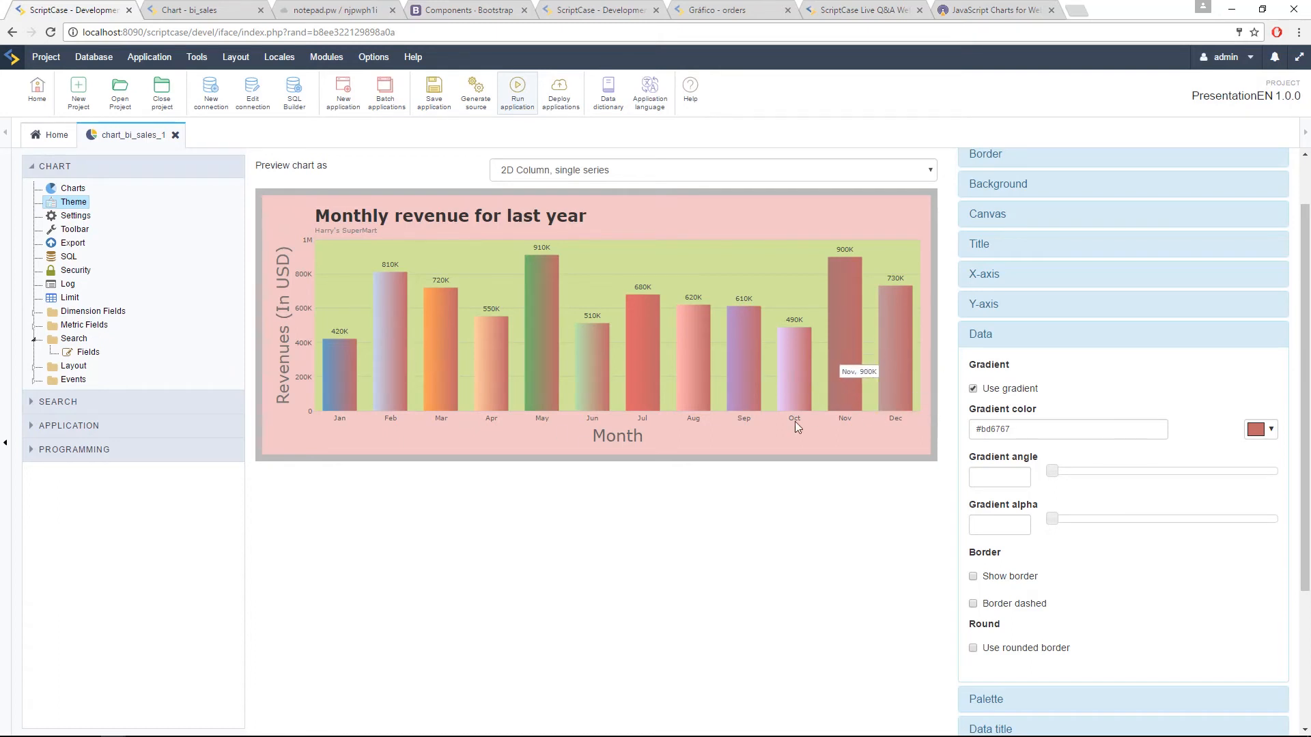
pyautogui.click(1088, 342)
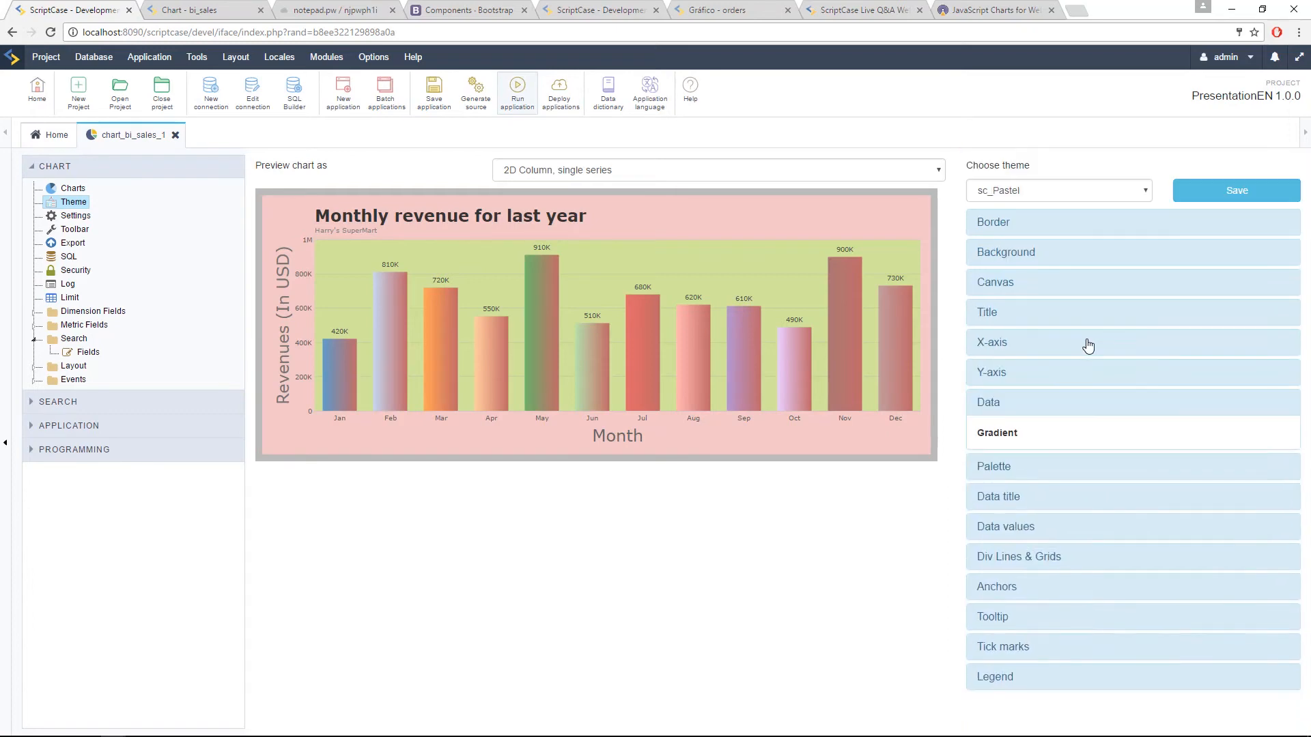
# Step: Look through the theme's Palette settings
pyautogui.click(1005, 437)
pyautogui.scroll(-2, 1123, 435)
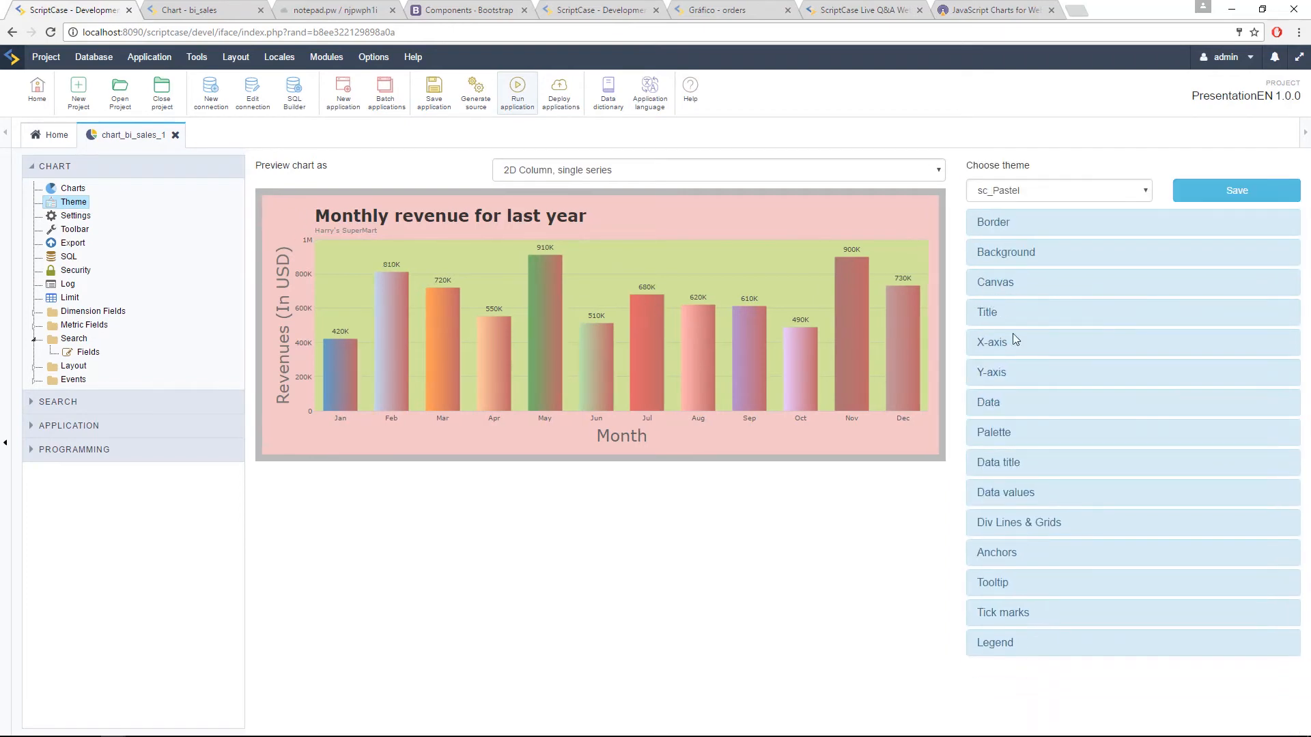
# Step: Set the font size of the theme's data title labels to 24
pyautogui.click(1035, 471)
pyautogui.scroll(-4, 1106, 486)
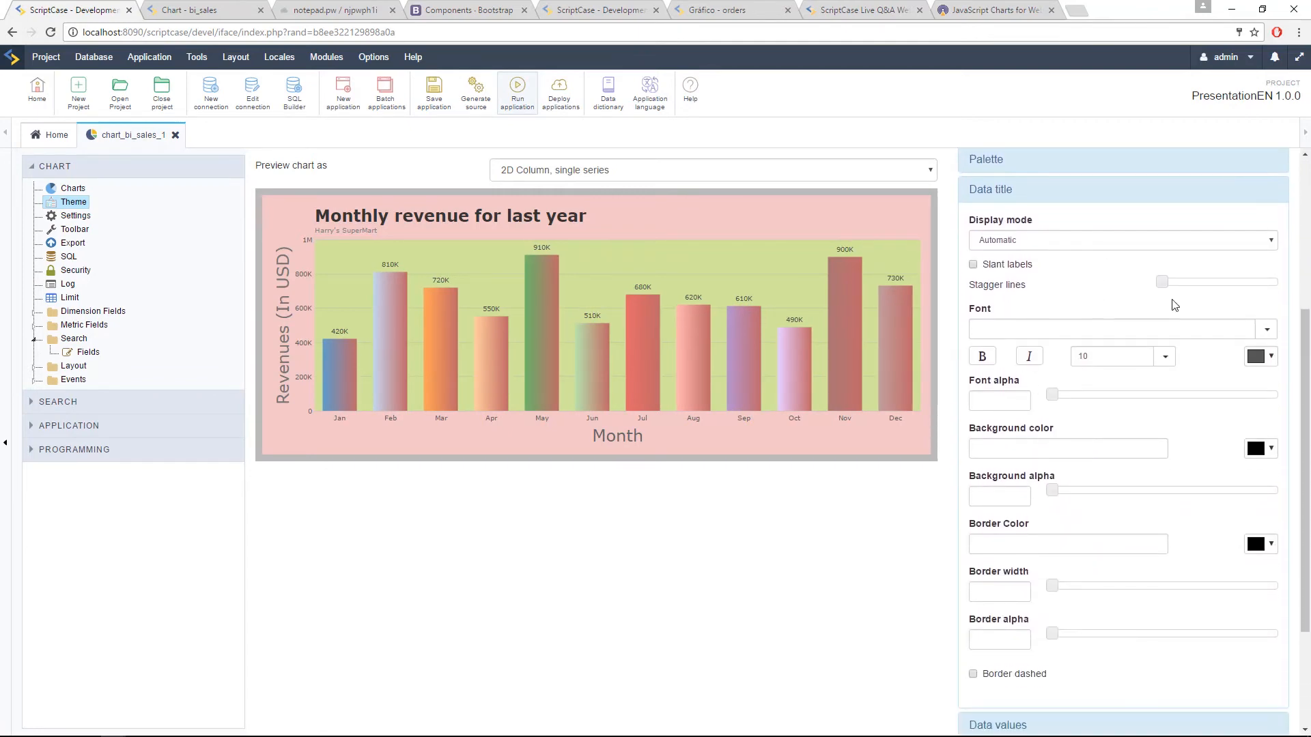
pyautogui.doubleClick(1110, 356)
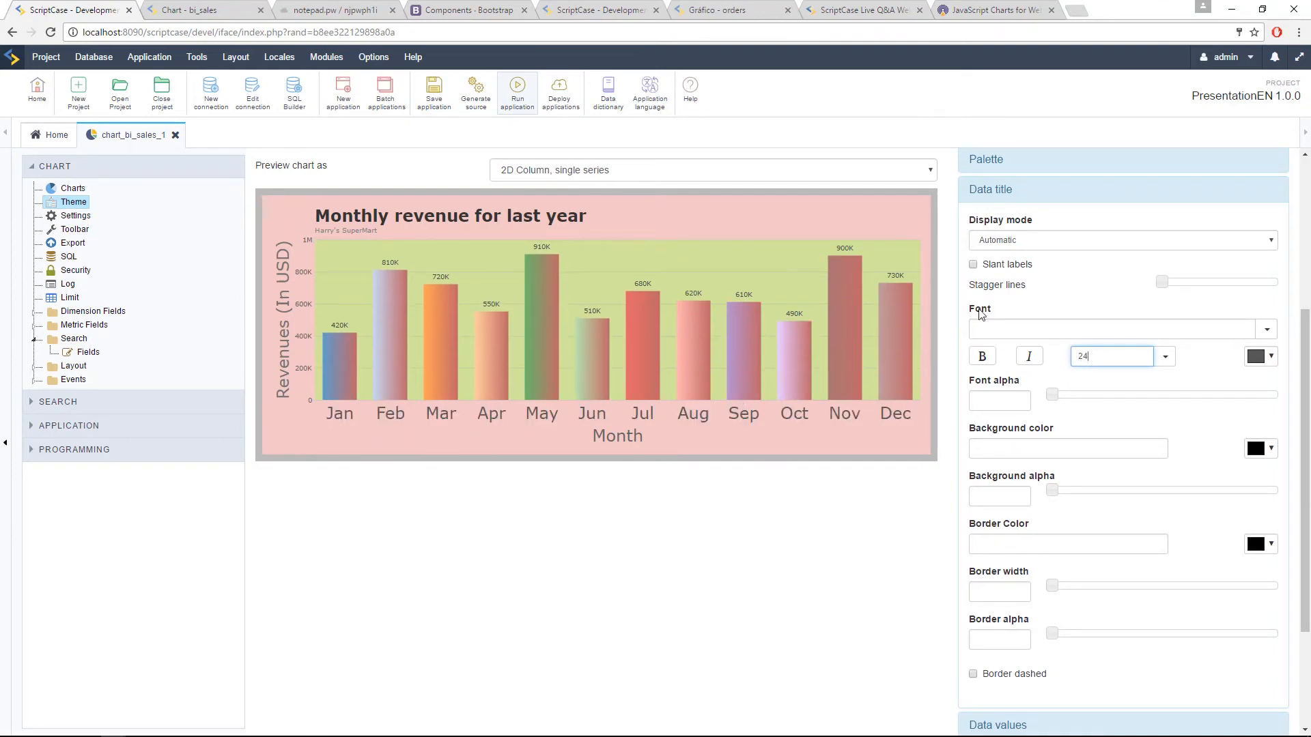
# Step: Set the data title display mode to Rotaded, slant the labels and adjust the stagger lines
pyautogui.click(1055, 249)
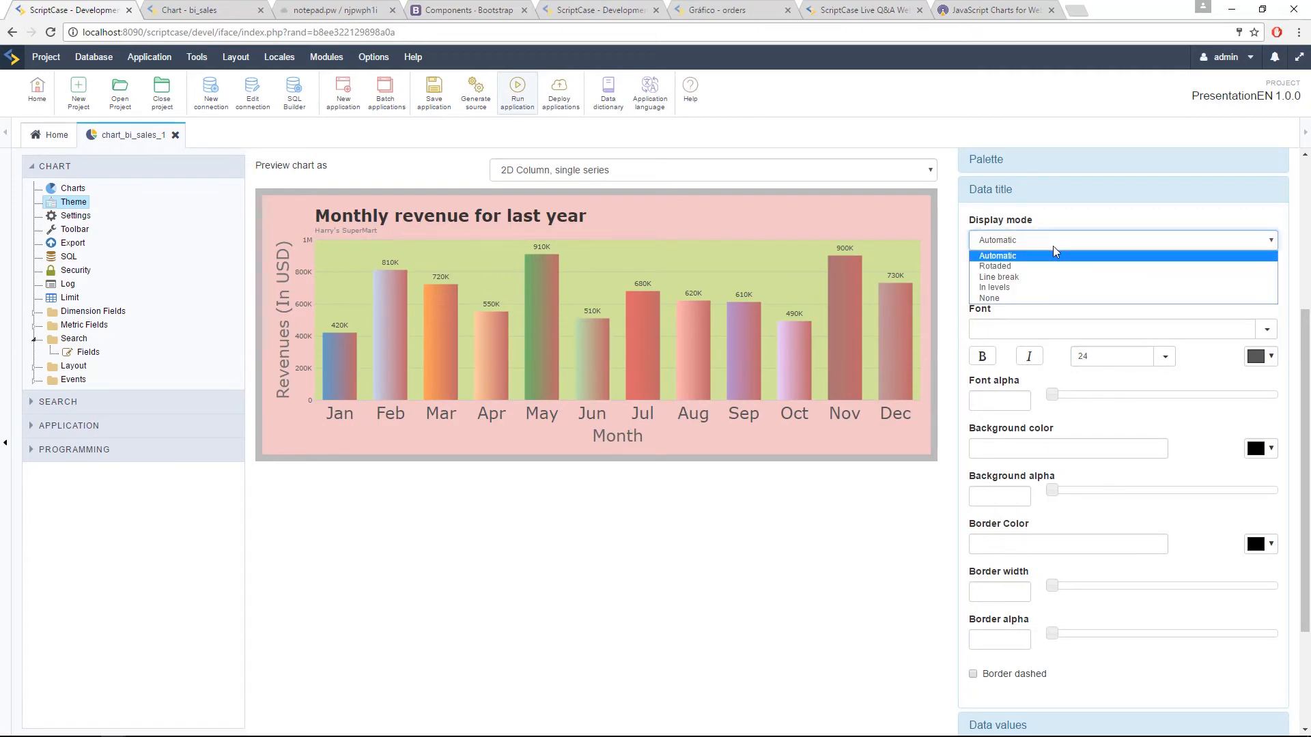
pyautogui.click(1019, 270)
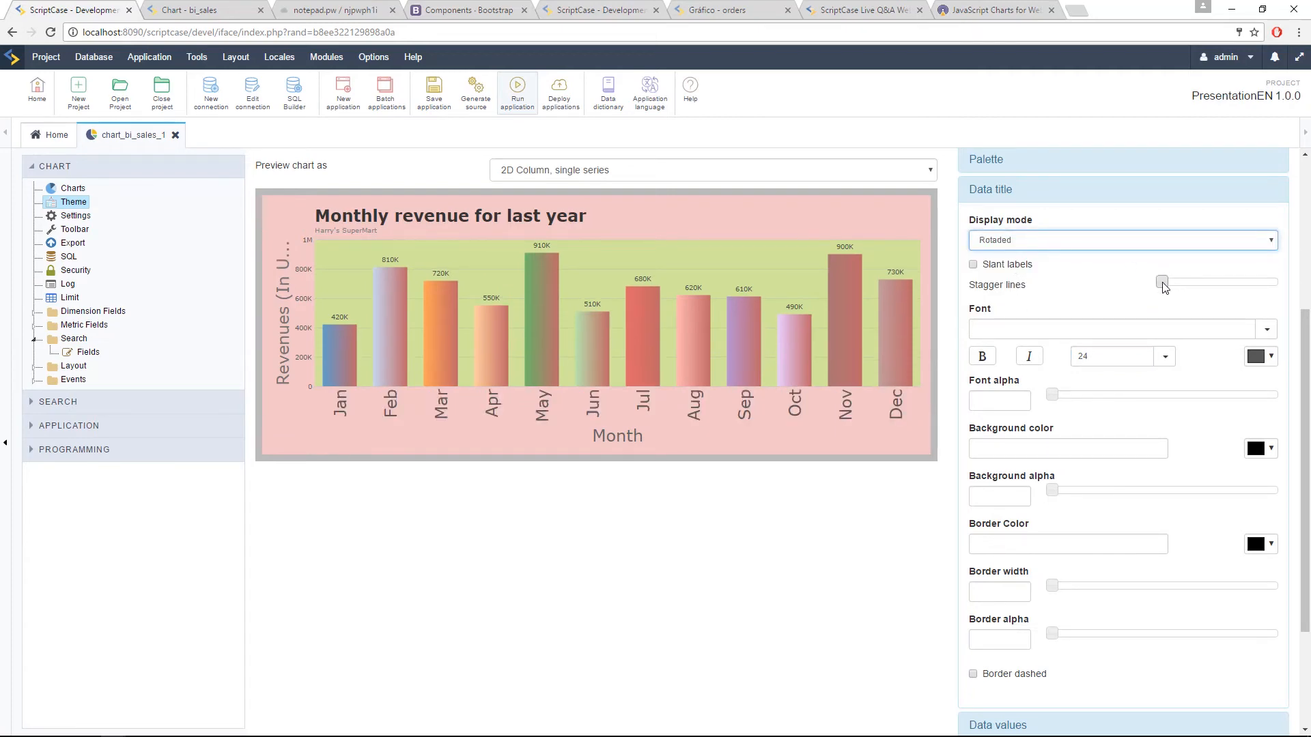
pyautogui.moveTo(1163, 284); pyautogui.dragTo(1209, 295)
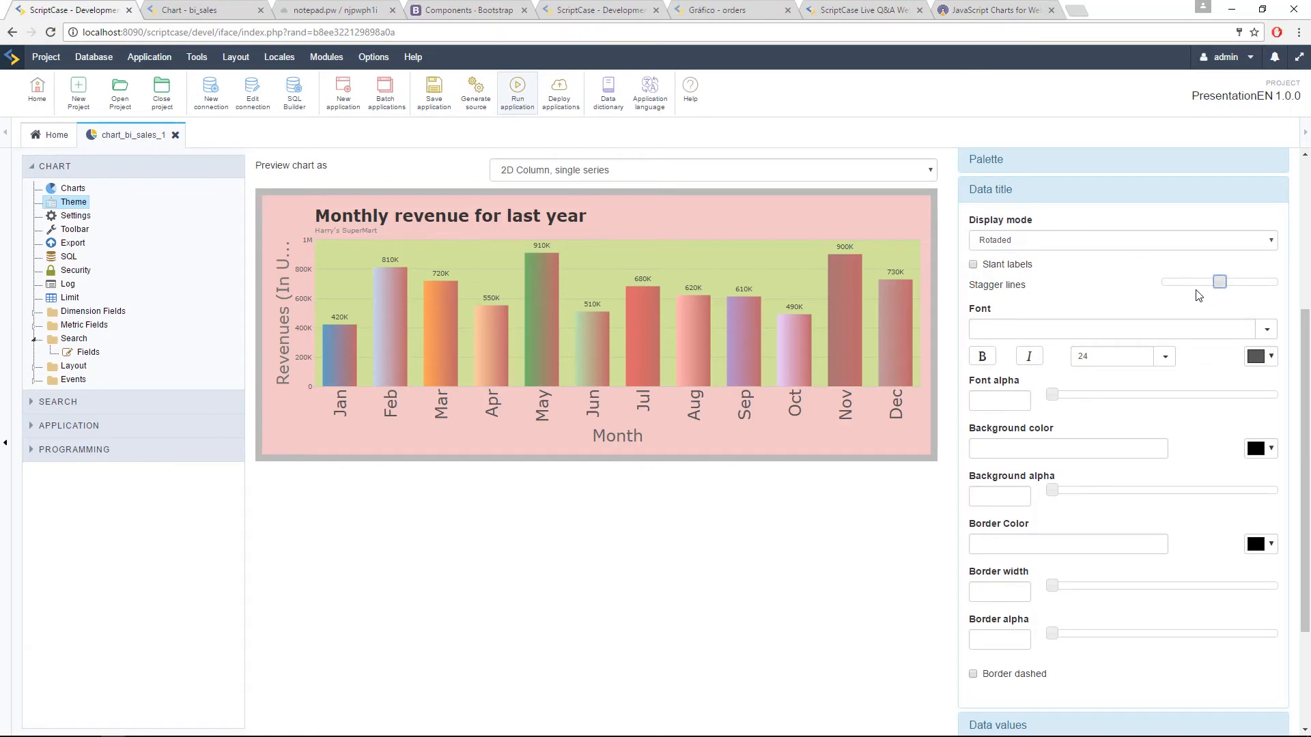
pyautogui.click(973, 265)
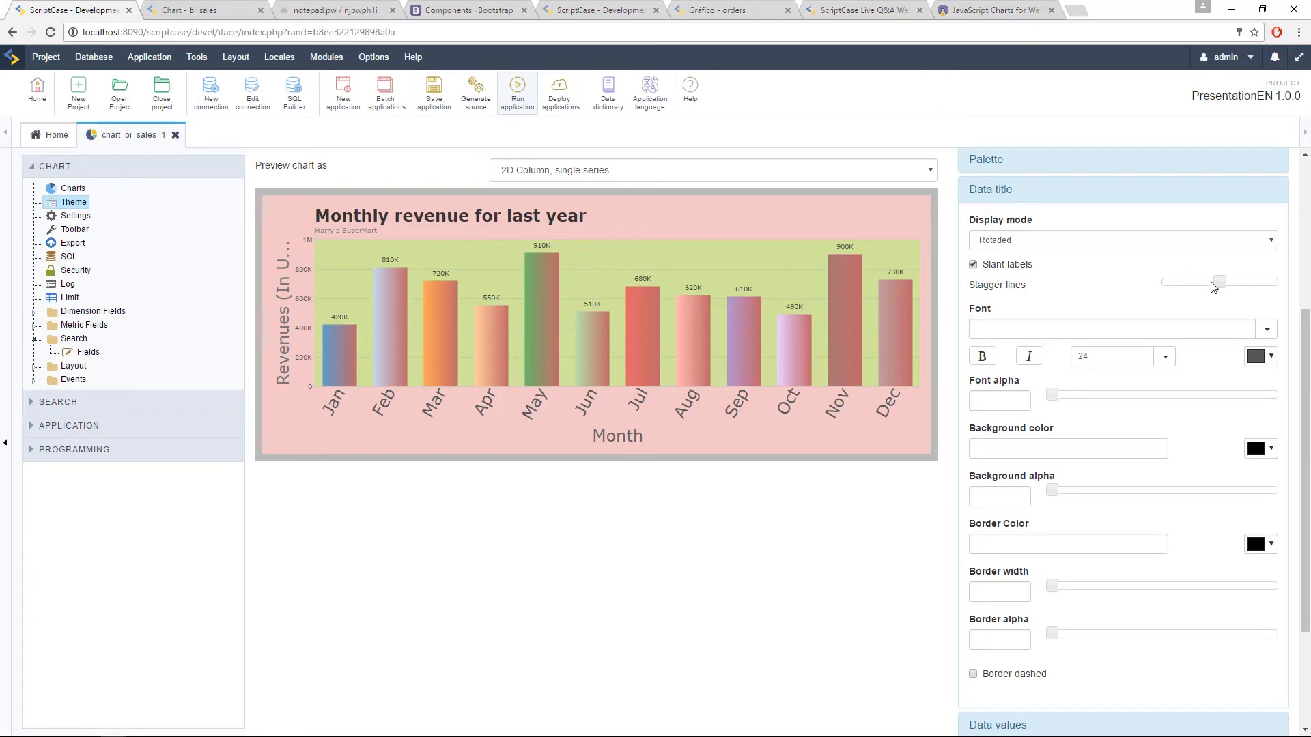
pyautogui.moveTo(1220, 283); pyautogui.dragTo(1191, 287)
pyautogui.click(1022, 192)
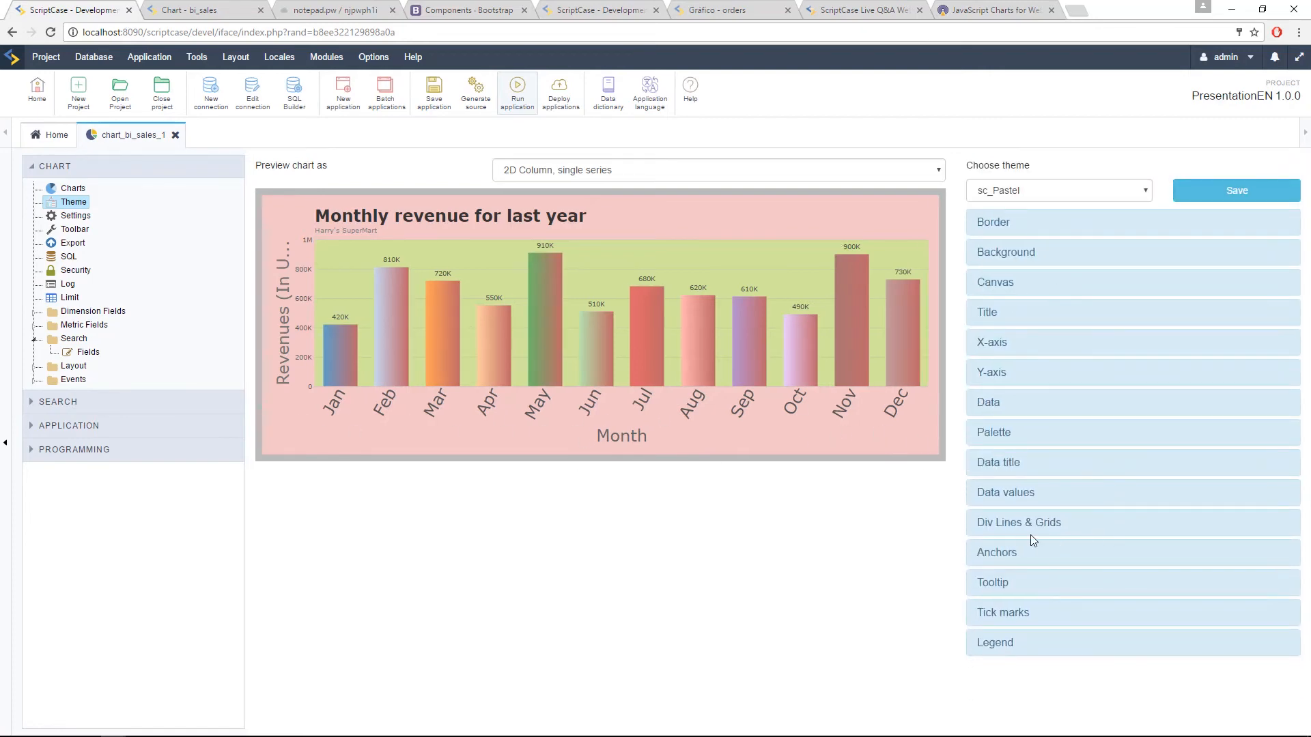
# Step: Set the horizontal grid lines' thickness to 5 and their color to red #d02020
pyautogui.click(1084, 527)
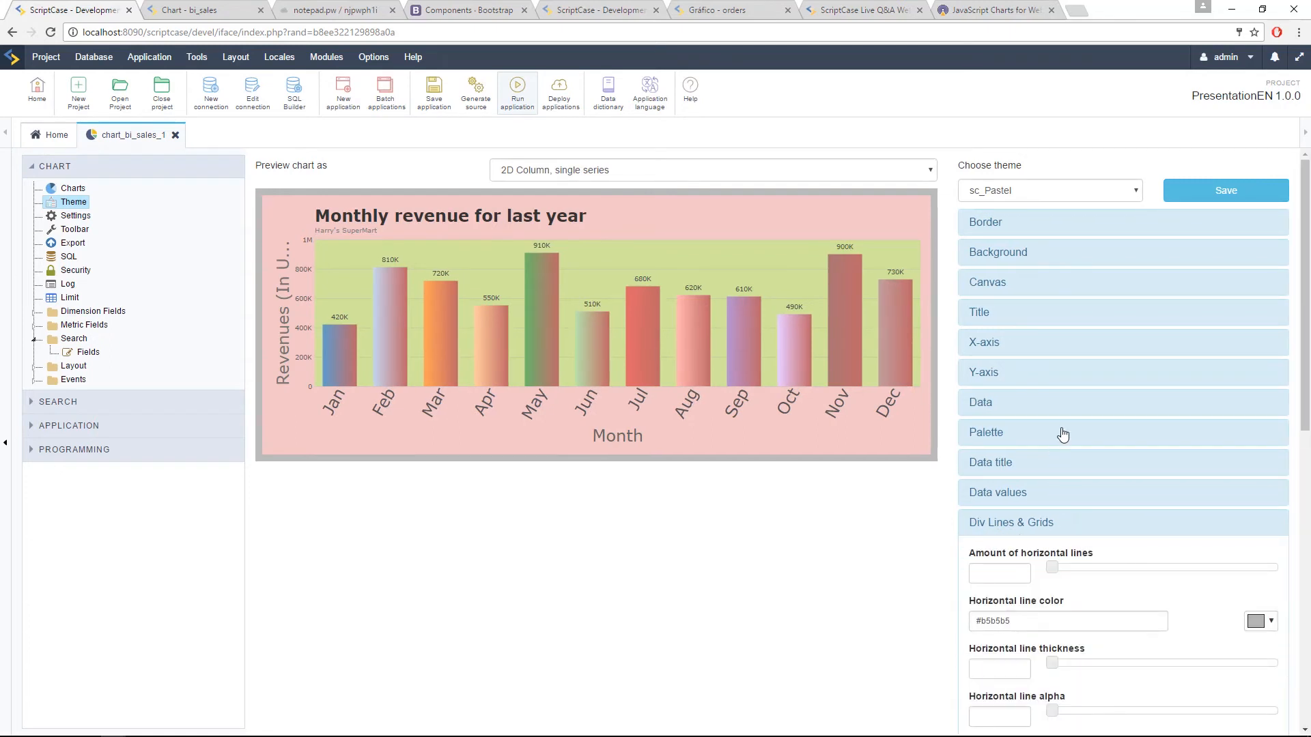
pyautogui.scroll(-4, 1060, 442)
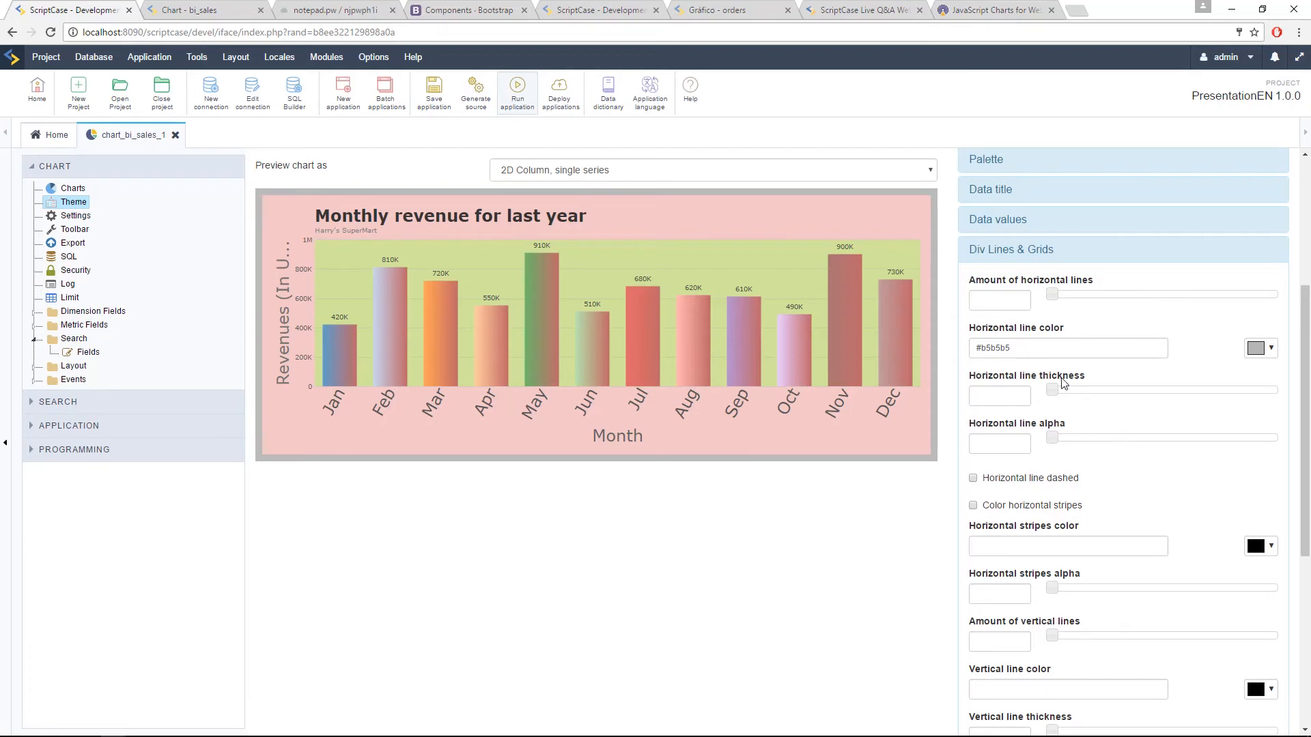
pyautogui.click(990, 398)
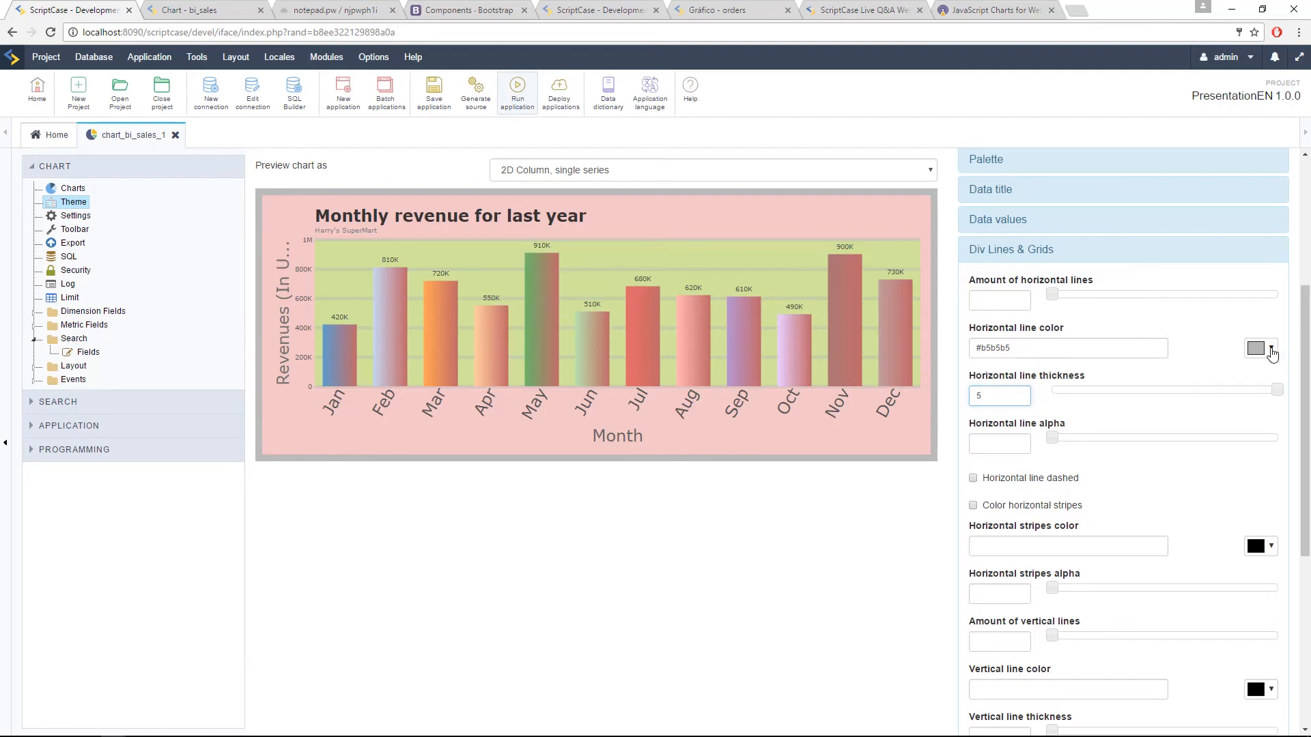
pyautogui.click(1271, 349)
pyautogui.moveTo(1240, 391)
pyautogui.mouseDown()
pyautogui.moveTo(1233, 404)
pyautogui.moveTo(1252, 383)
pyautogui.mouseUp()
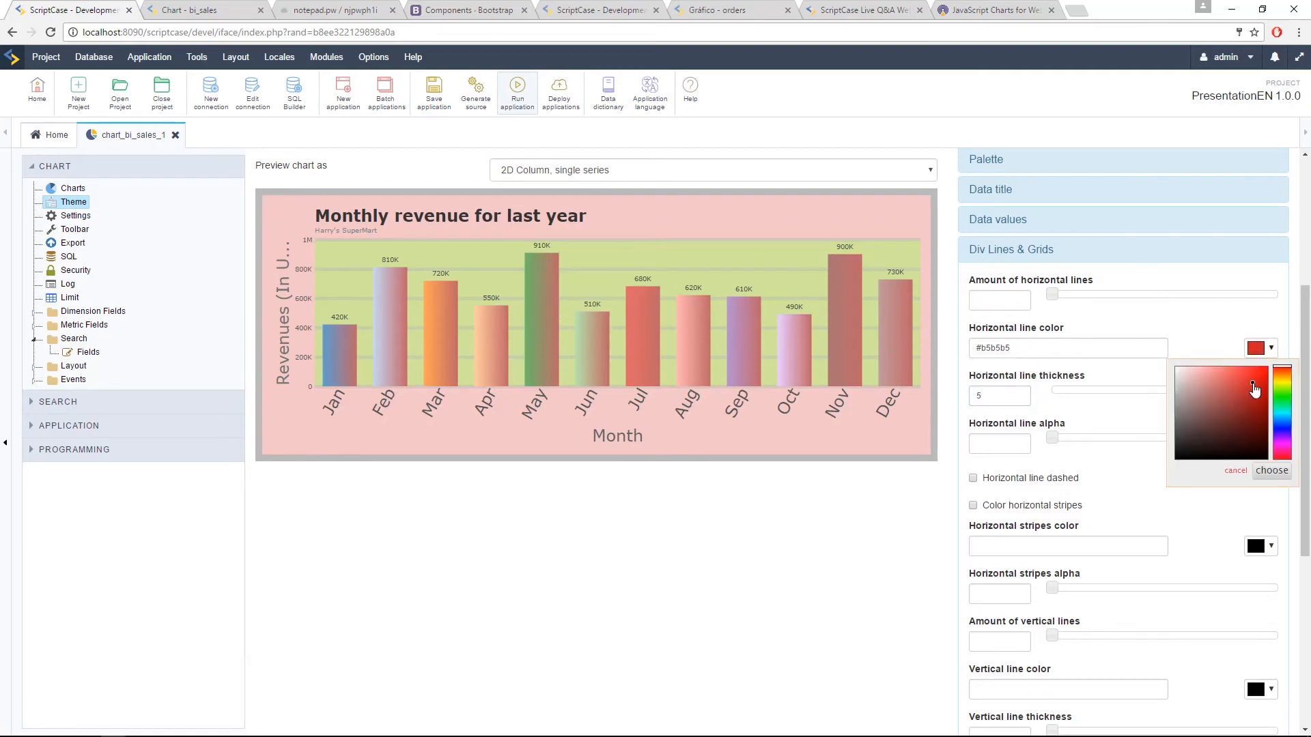
pyautogui.click(1272, 471)
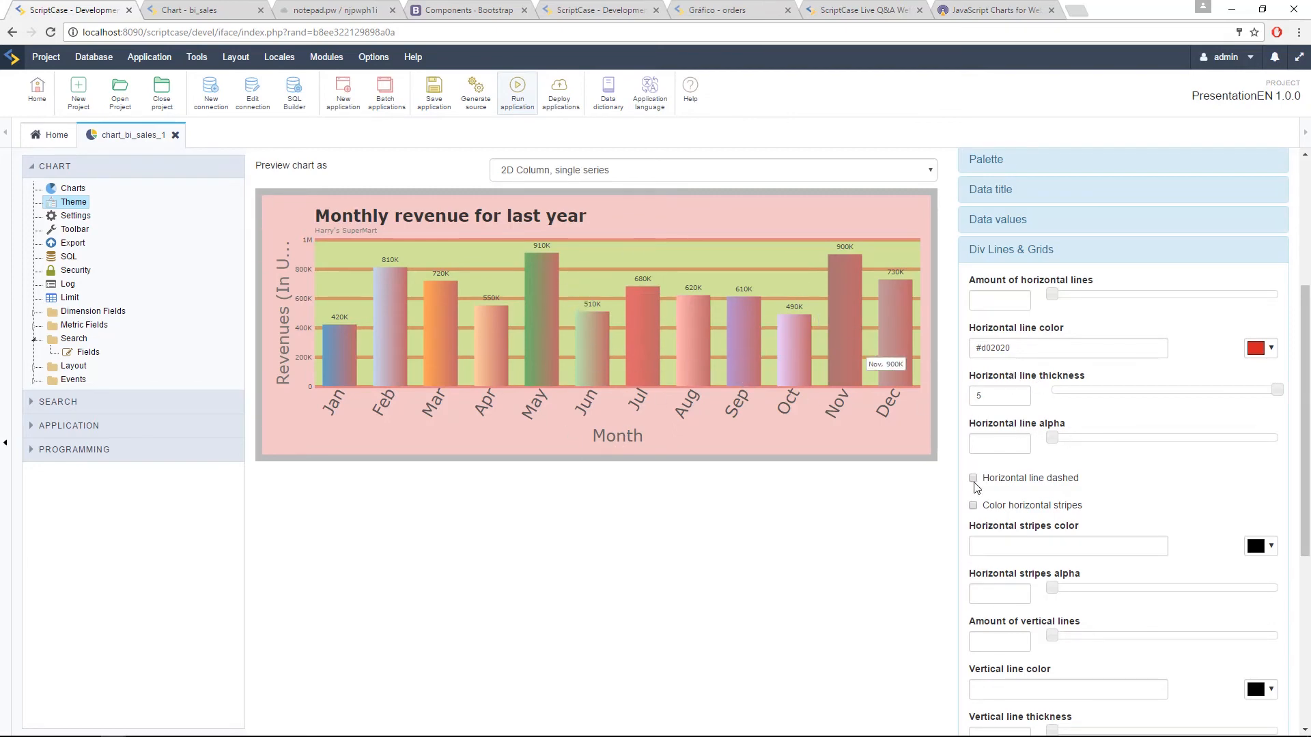
# Step: Make the horizontal grid lines dashed with colored stripes, and add 20 vertical lines with a thickness of 5
pyautogui.scroll(-2, 994, 512)
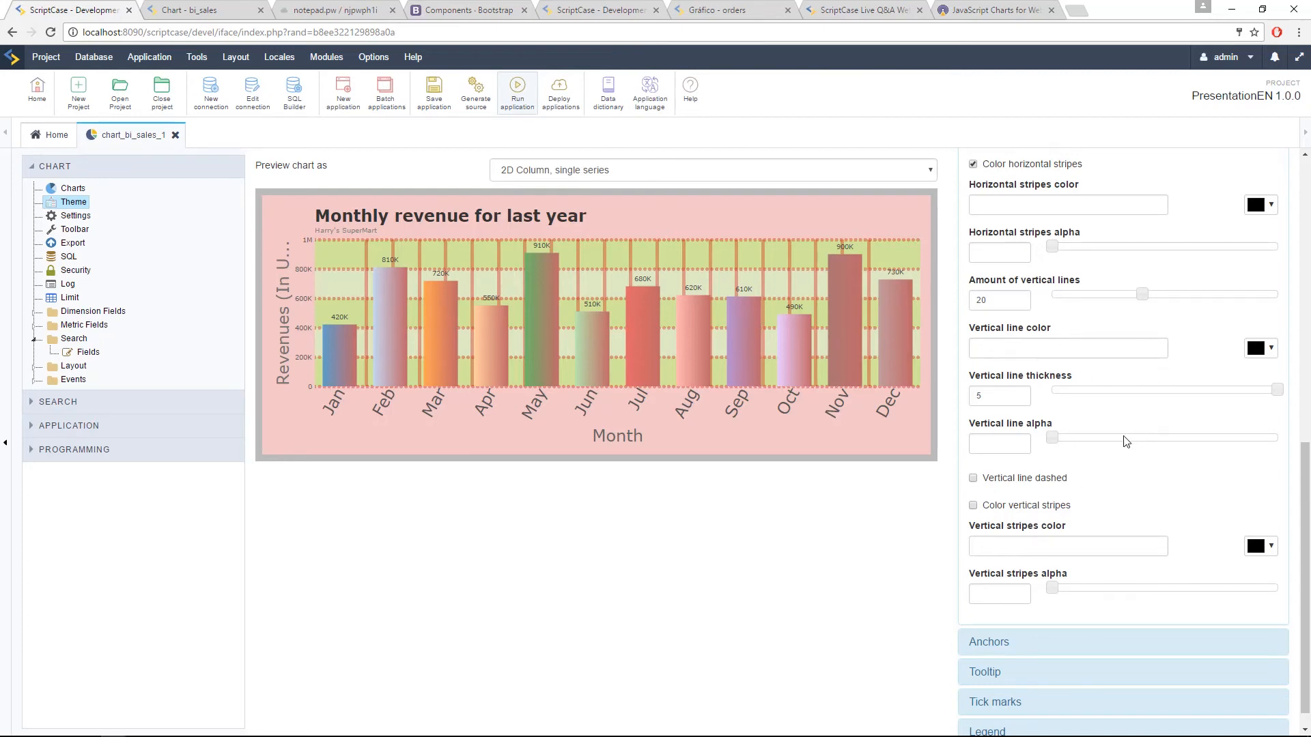
pyautogui.scroll(-1, 1113, 394)
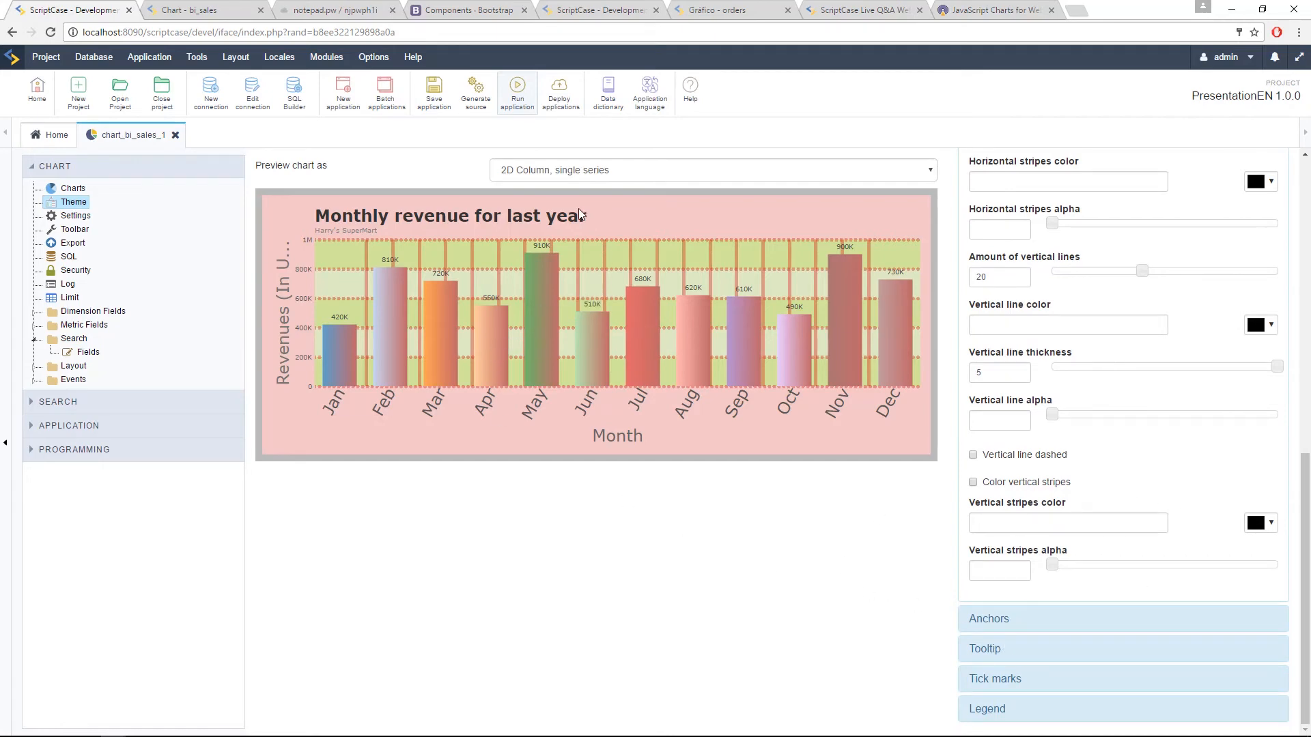
pyautogui.scroll(10, 921, 247)
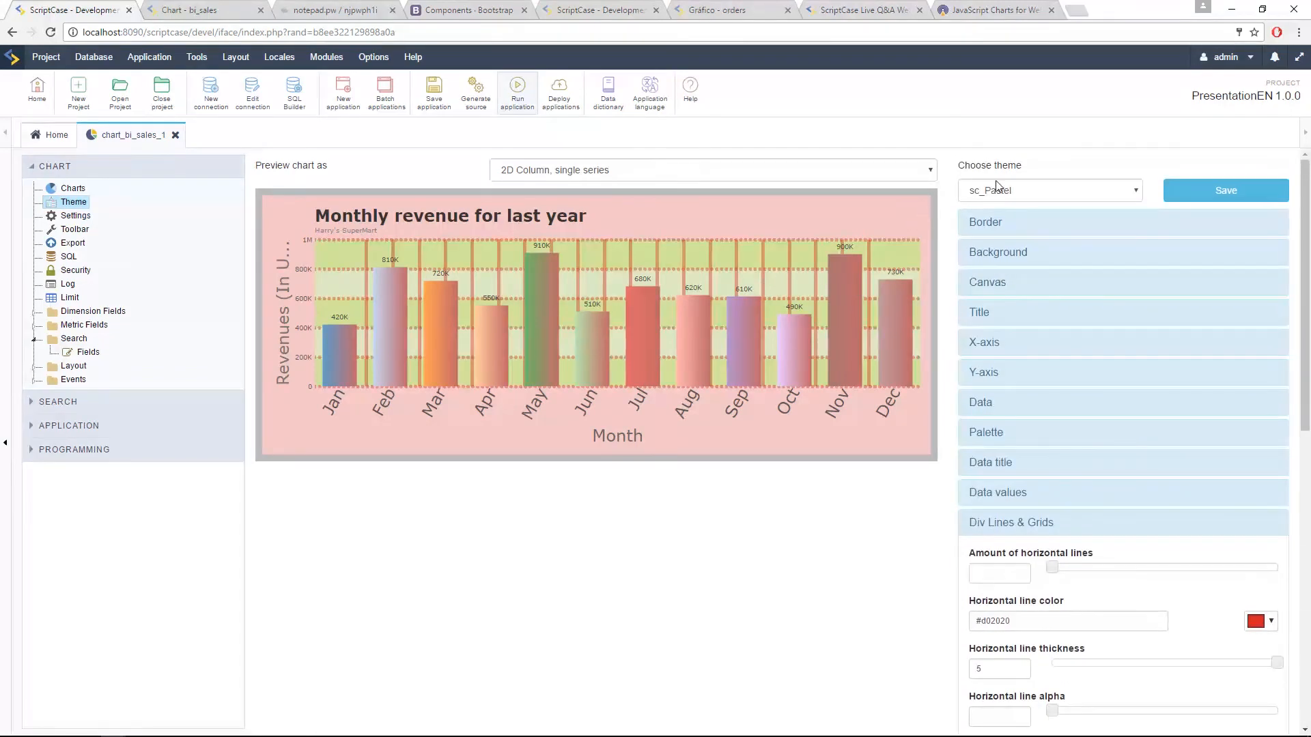
# Step: Apply the sc_Flat theme and preview the chart as Area, multiple series
pyautogui.click(996, 190)
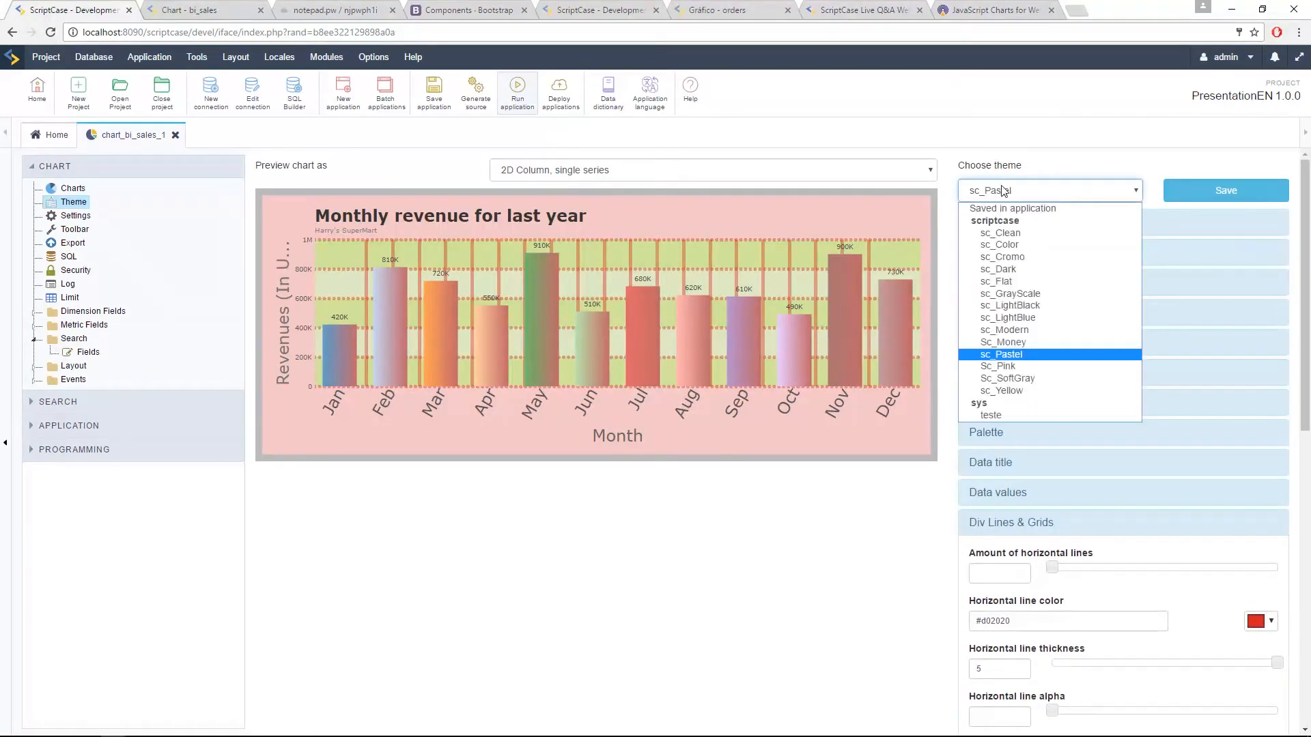
pyautogui.click(1030, 281)
pyautogui.click(628, 172)
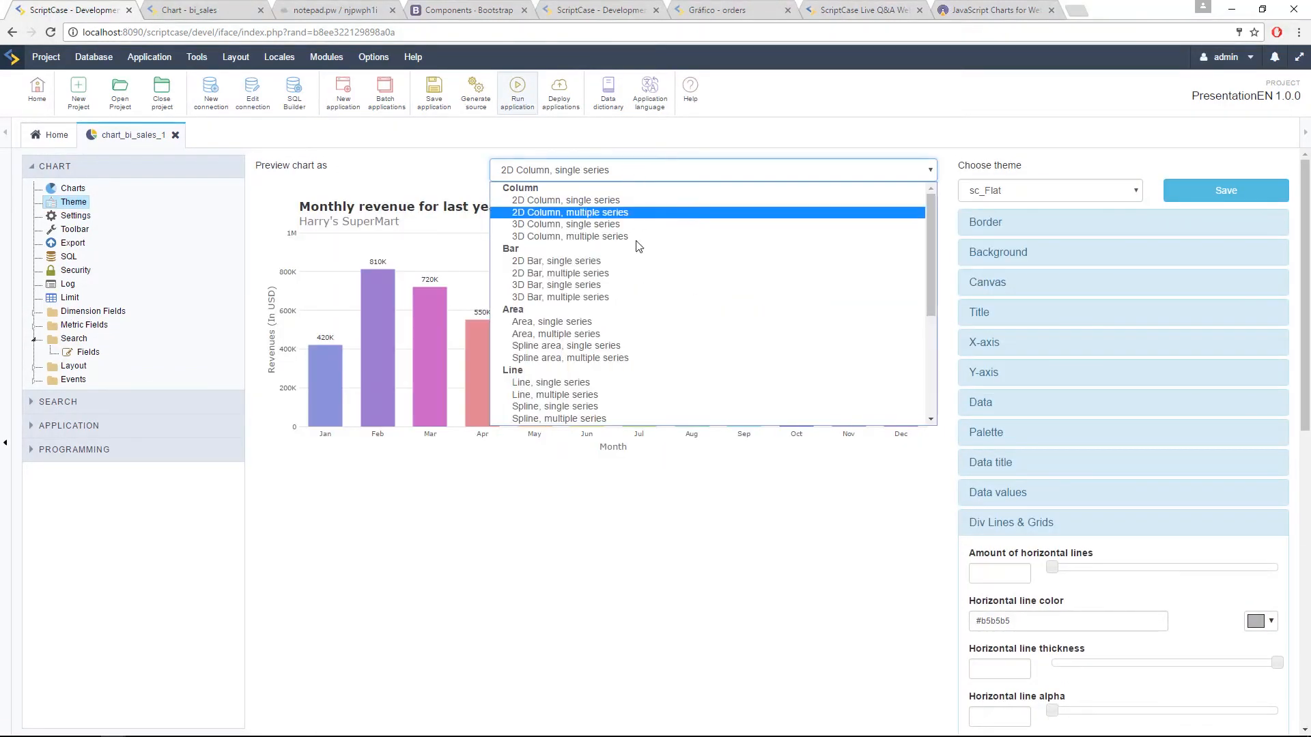
pyautogui.scroll(-3, 621, 277)
pyautogui.scroll(3, 622, 277)
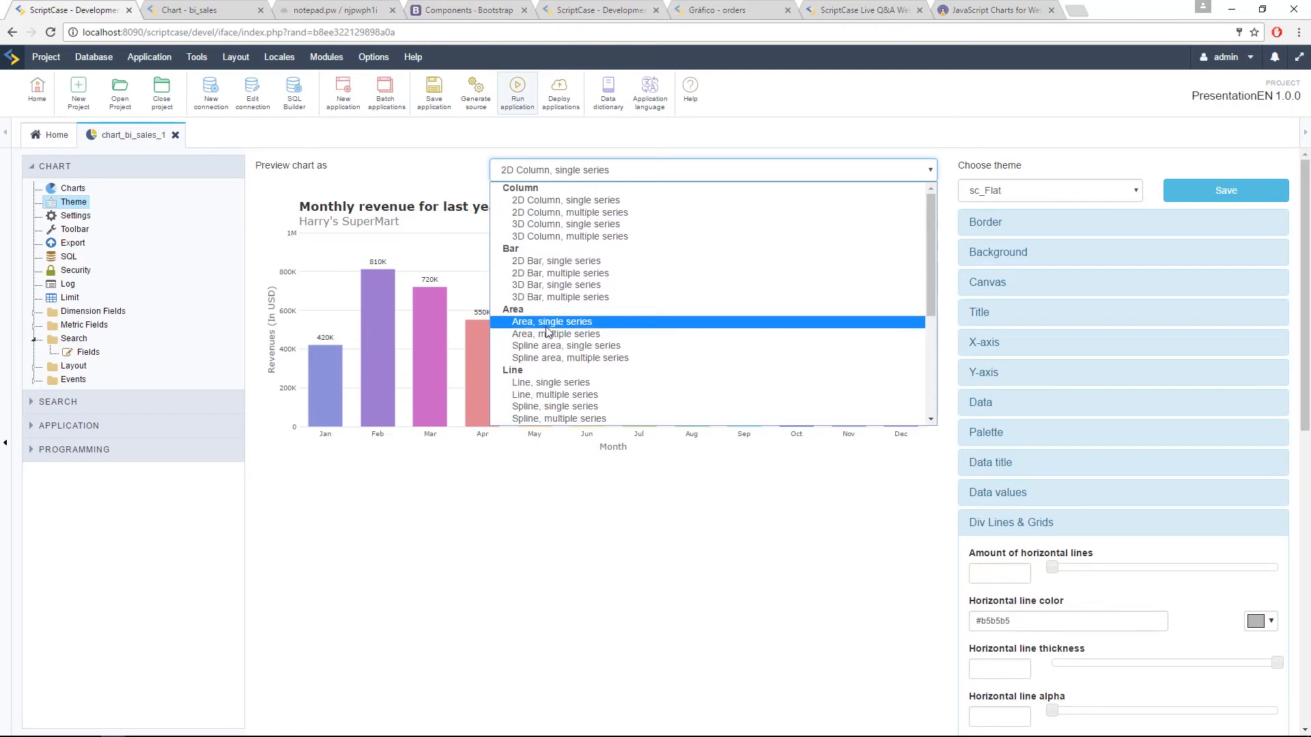
pyautogui.click(600, 334)
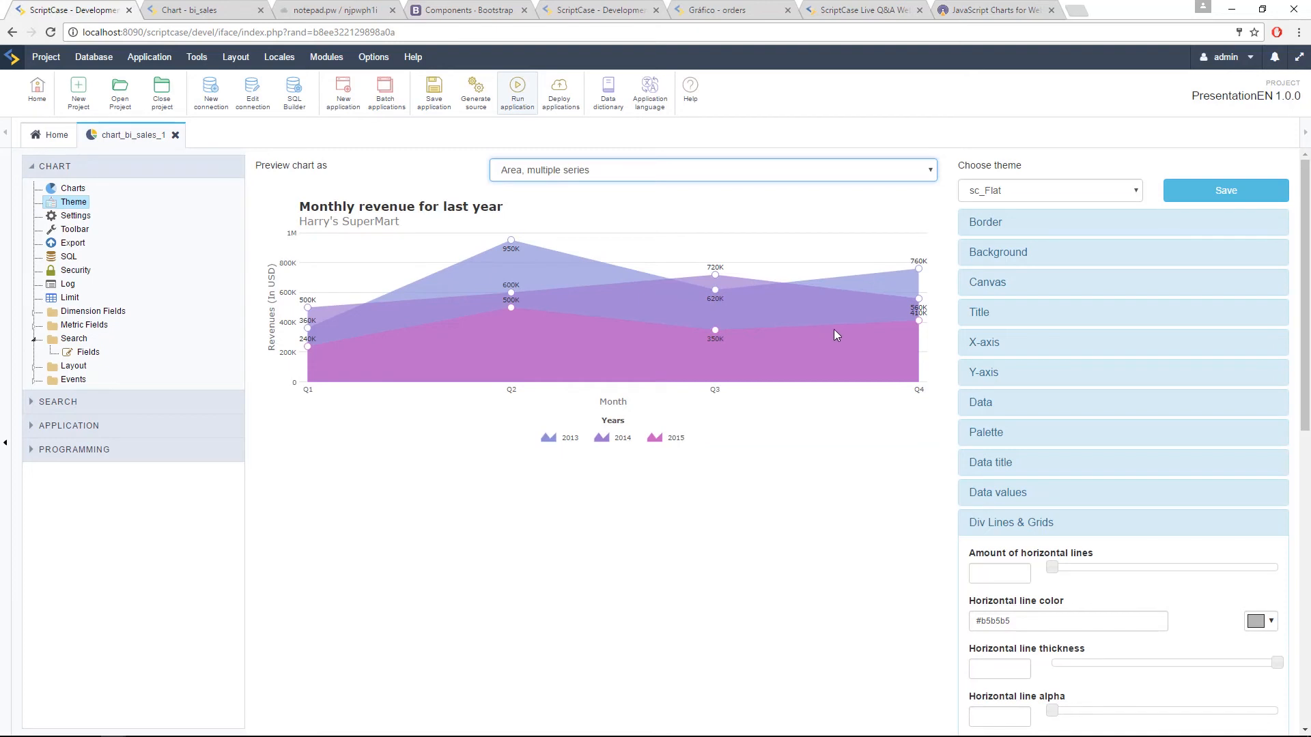
# Step: Set the anchor radius in the theme's Anchors settings to 20
pyautogui.scroll(-6, 1016, 383)
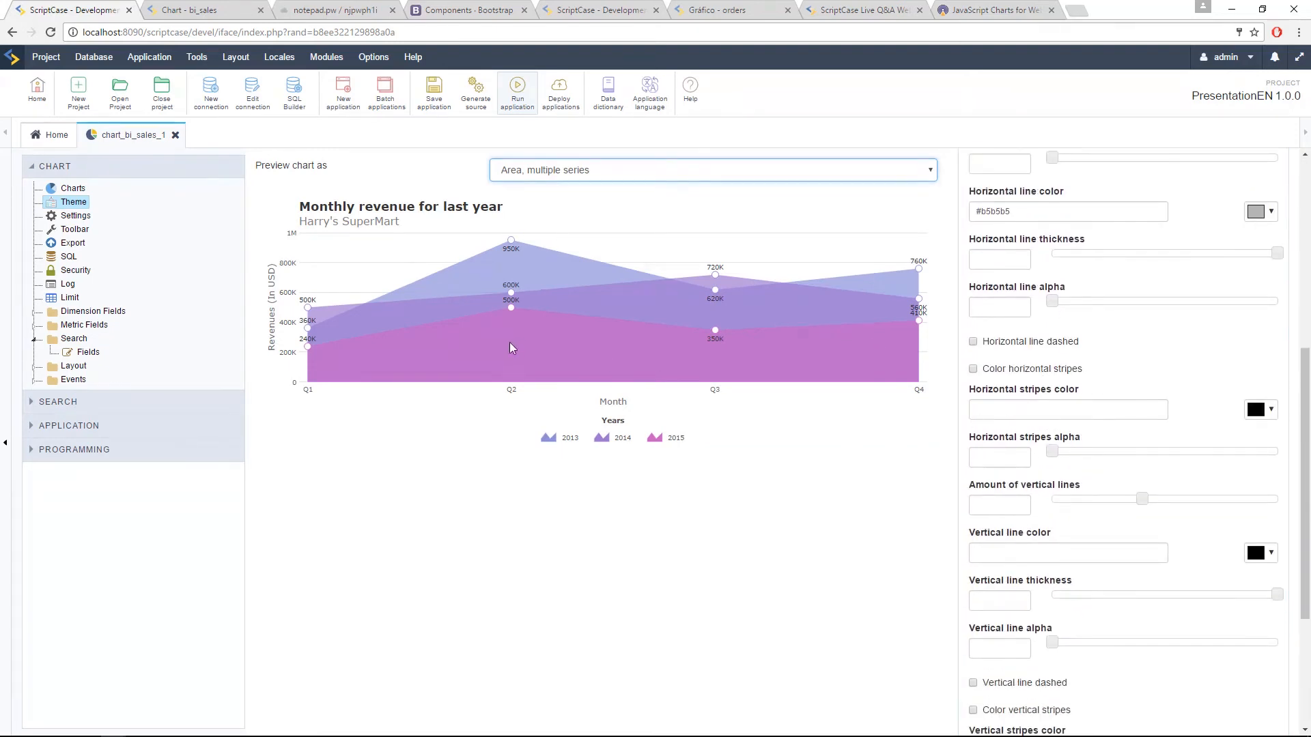
pyautogui.moveTo(511, 321)
pyautogui.scroll(-4, 1191, 565)
pyautogui.click(1039, 623)
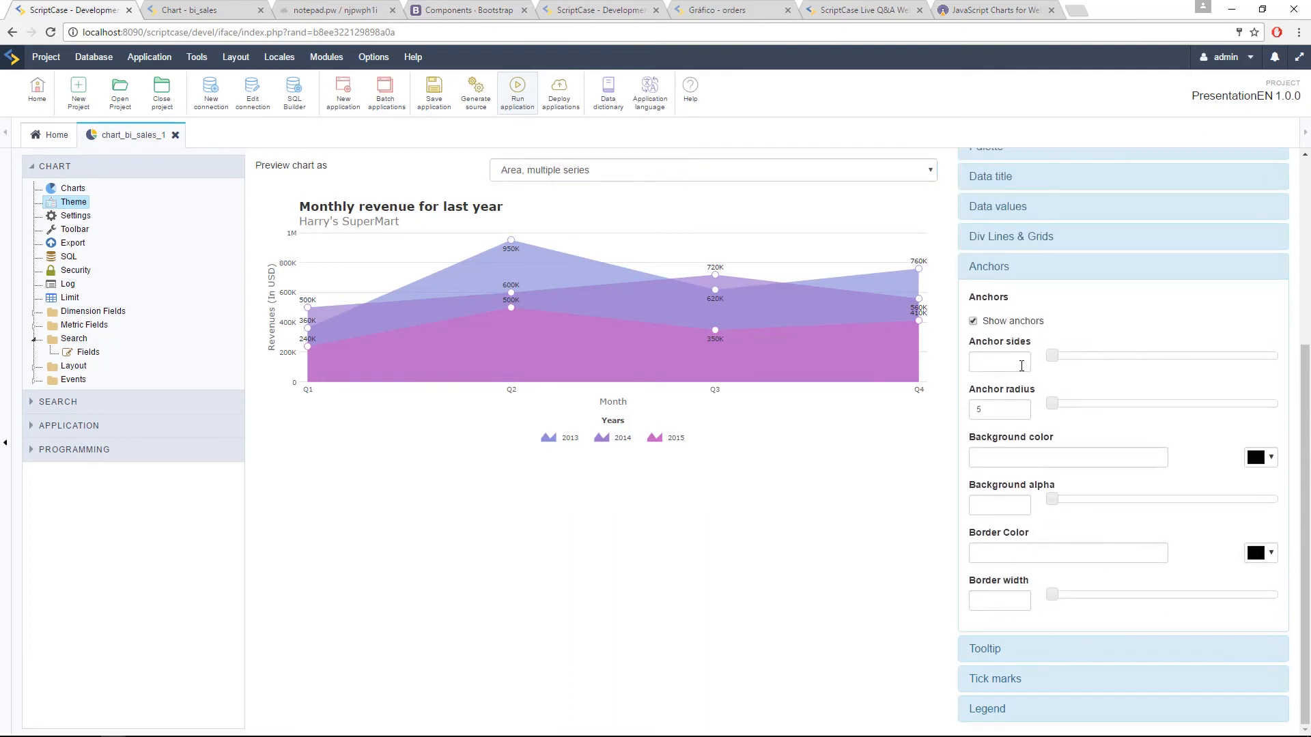
pyautogui.doubleClick(986, 409)
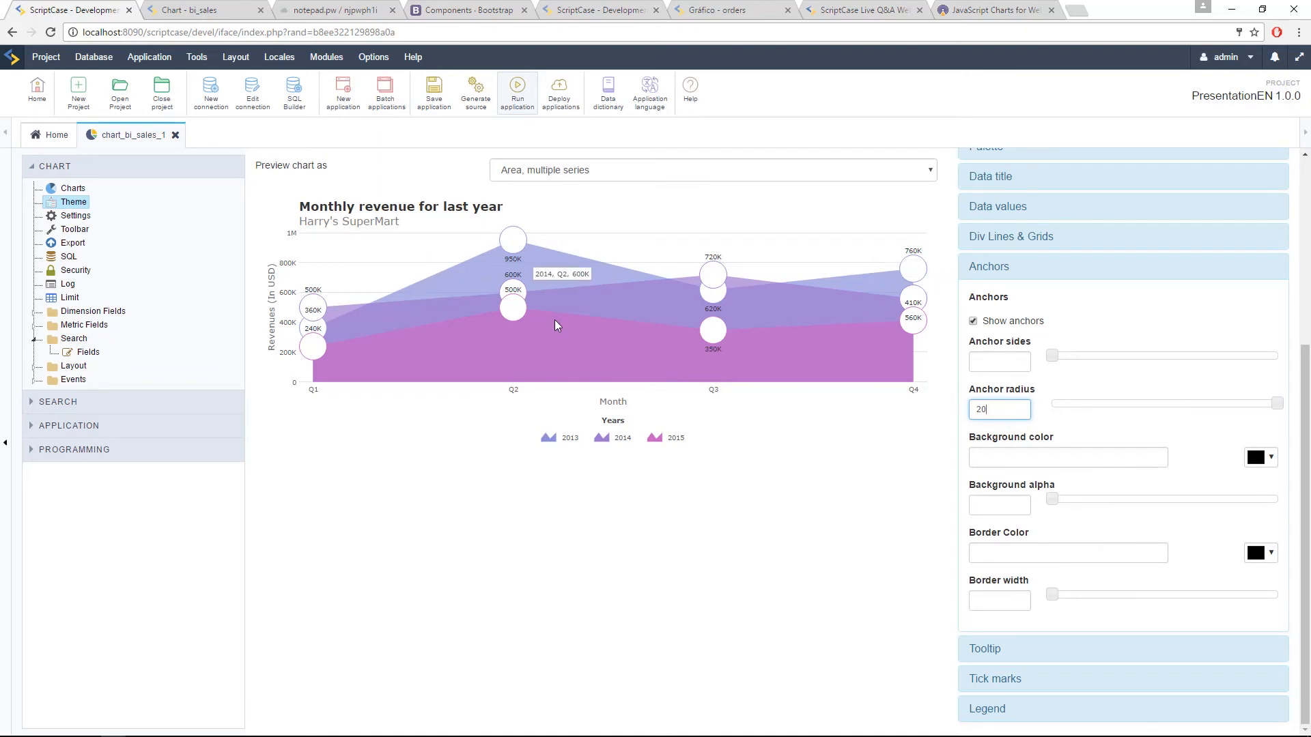
# Step: Preview the chart with its enlarged anchors as Line, multiple series
pyautogui.click(596, 167)
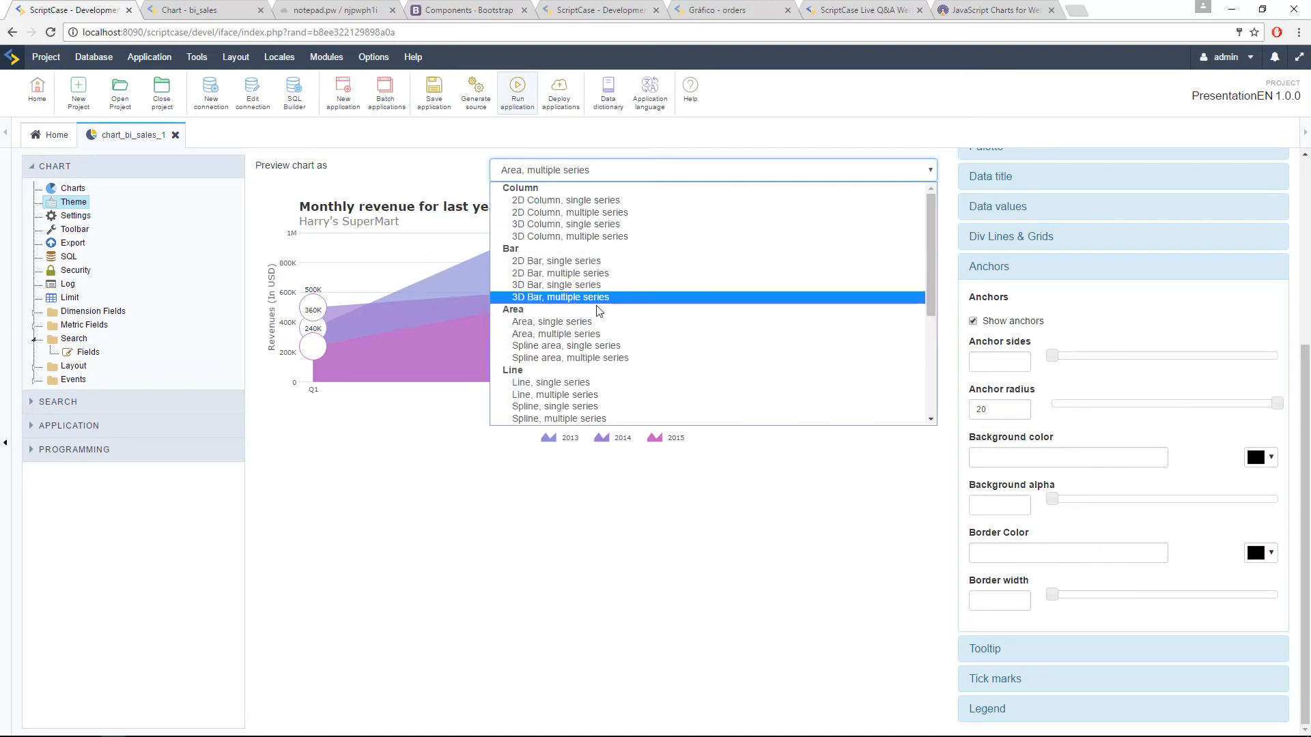
pyautogui.click(571, 395)
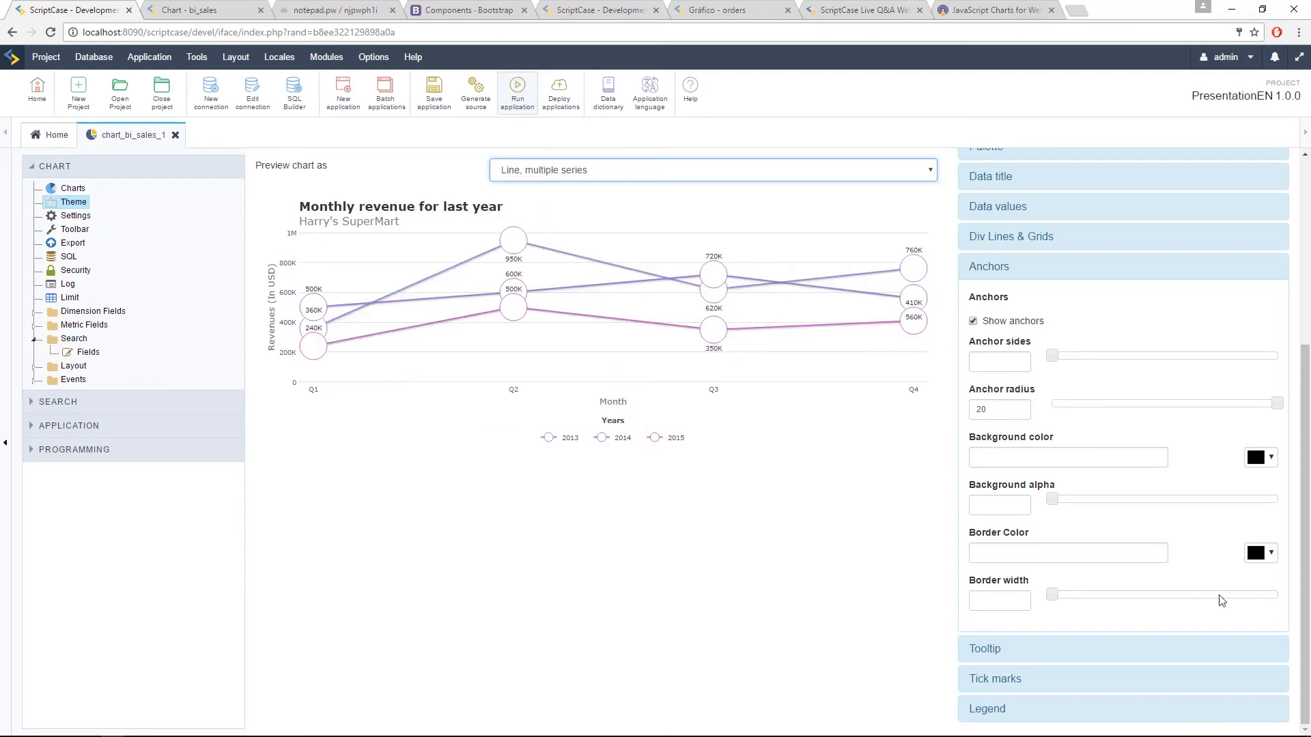
pyautogui.click(1030, 271)
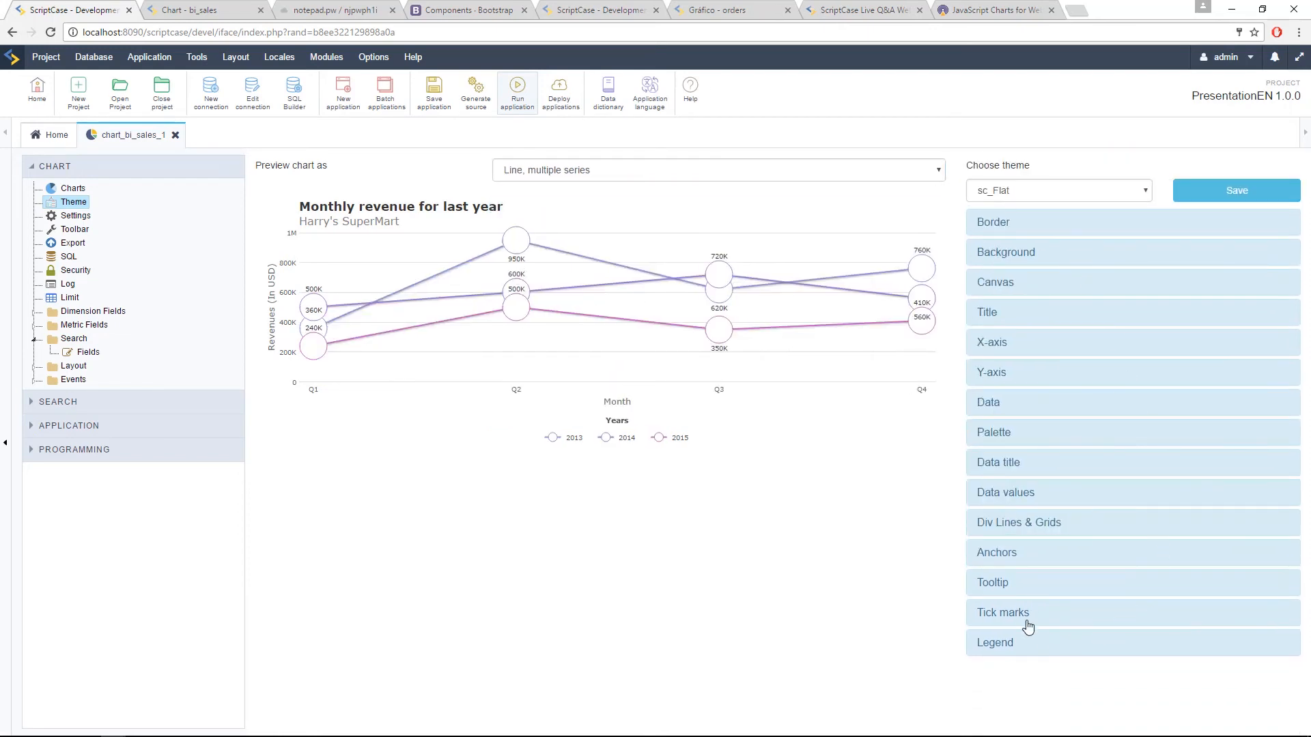
# Step: Set the tooltip background color in the chart theme to olive green #9bbb17
pyautogui.click(1024, 588)
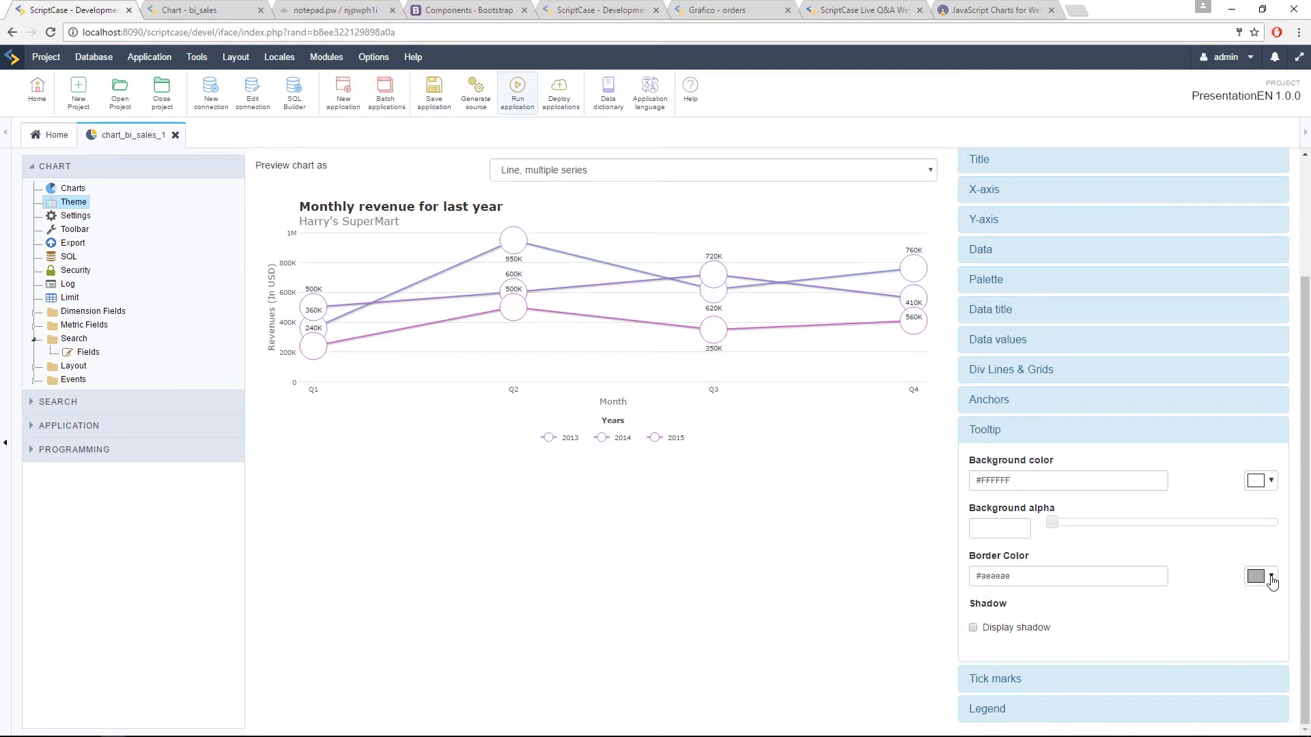
pyautogui.click(1271, 480)
pyautogui.click(1285, 519)
pyautogui.moveTo(1233, 535)
pyautogui.mouseDown()
pyautogui.moveTo(1262, 512)
pyautogui.moveTo(1238, 508)
pyautogui.moveTo(1255, 523)
pyautogui.mouseUp()
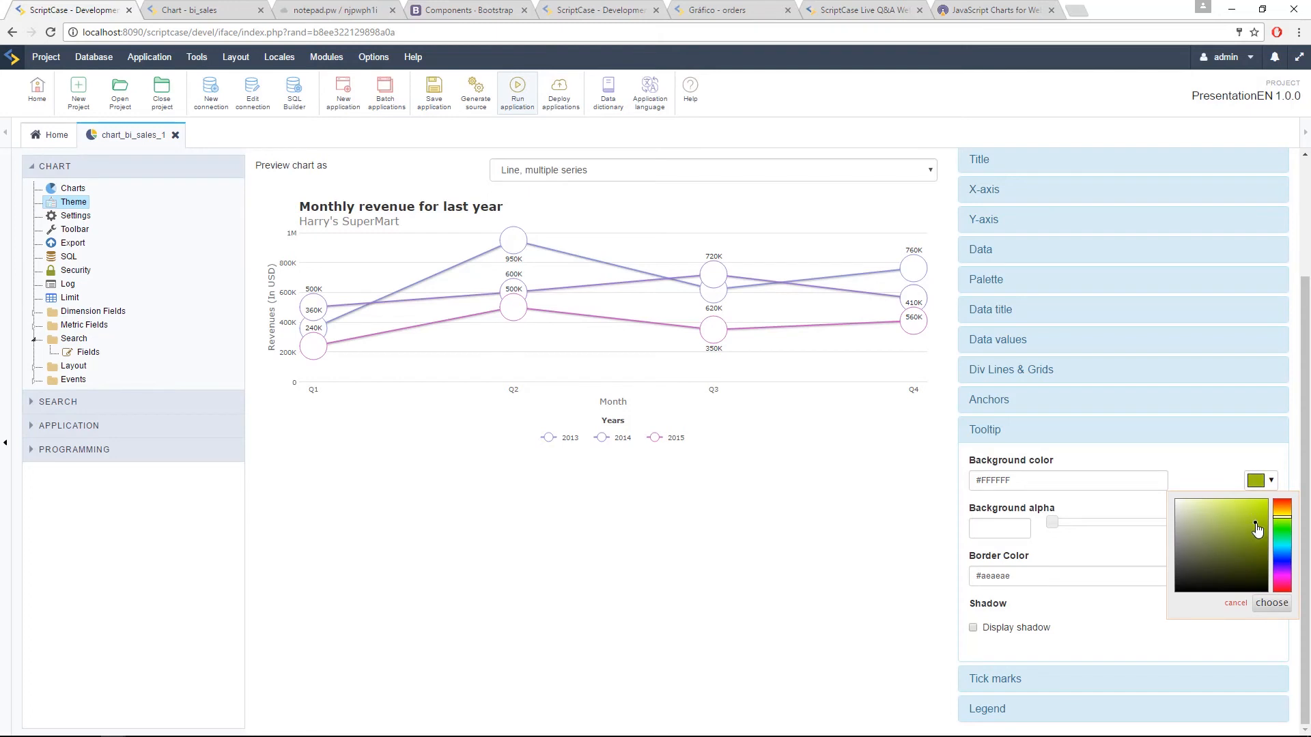
pyautogui.click(1227, 478)
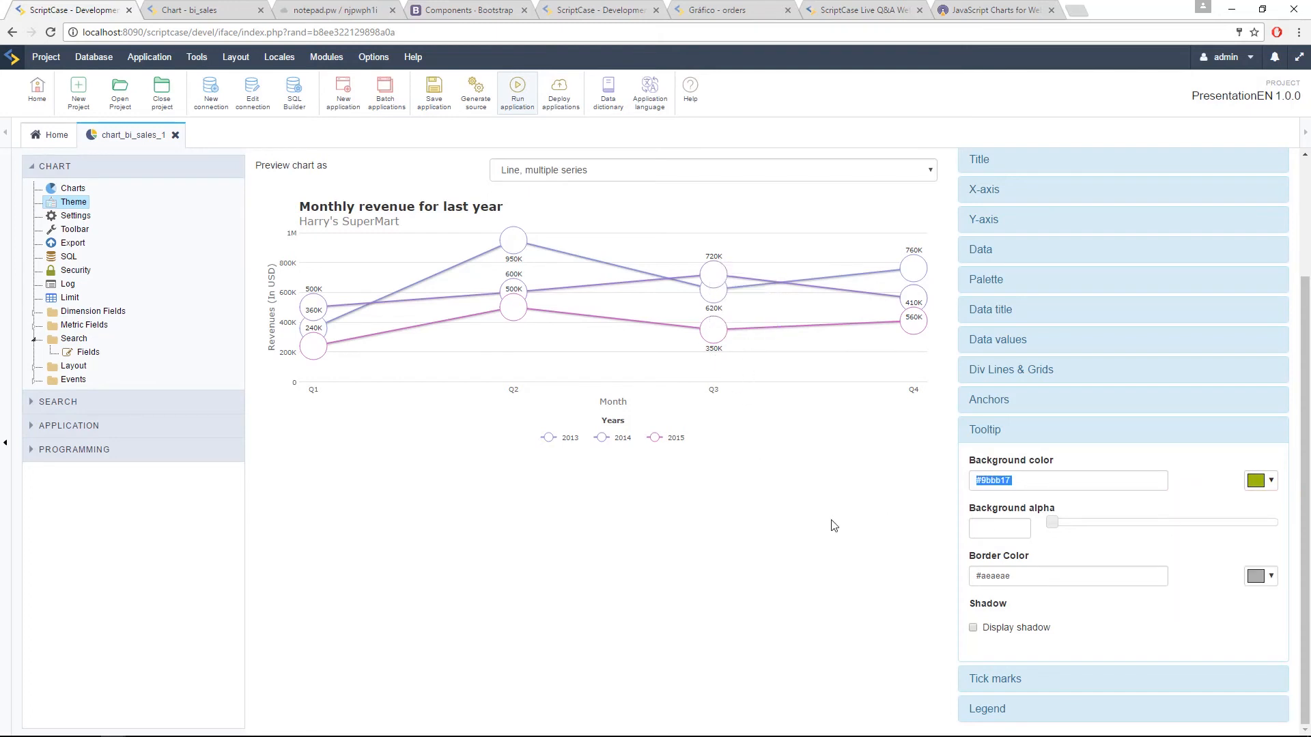
pyautogui.click(990, 435)
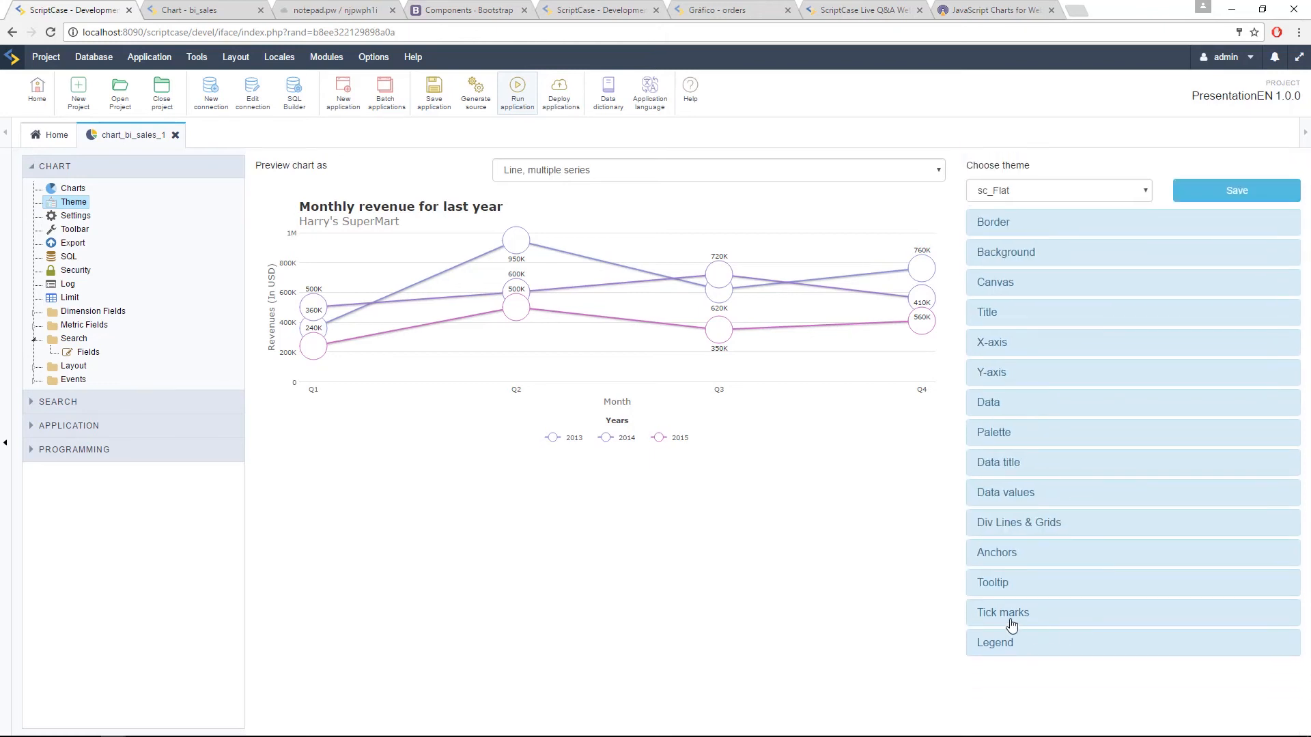
# Step: Preview the chart as a Semicircular Gauge and set the theme's major tick thickness to 5
pyautogui.click(1010, 622)
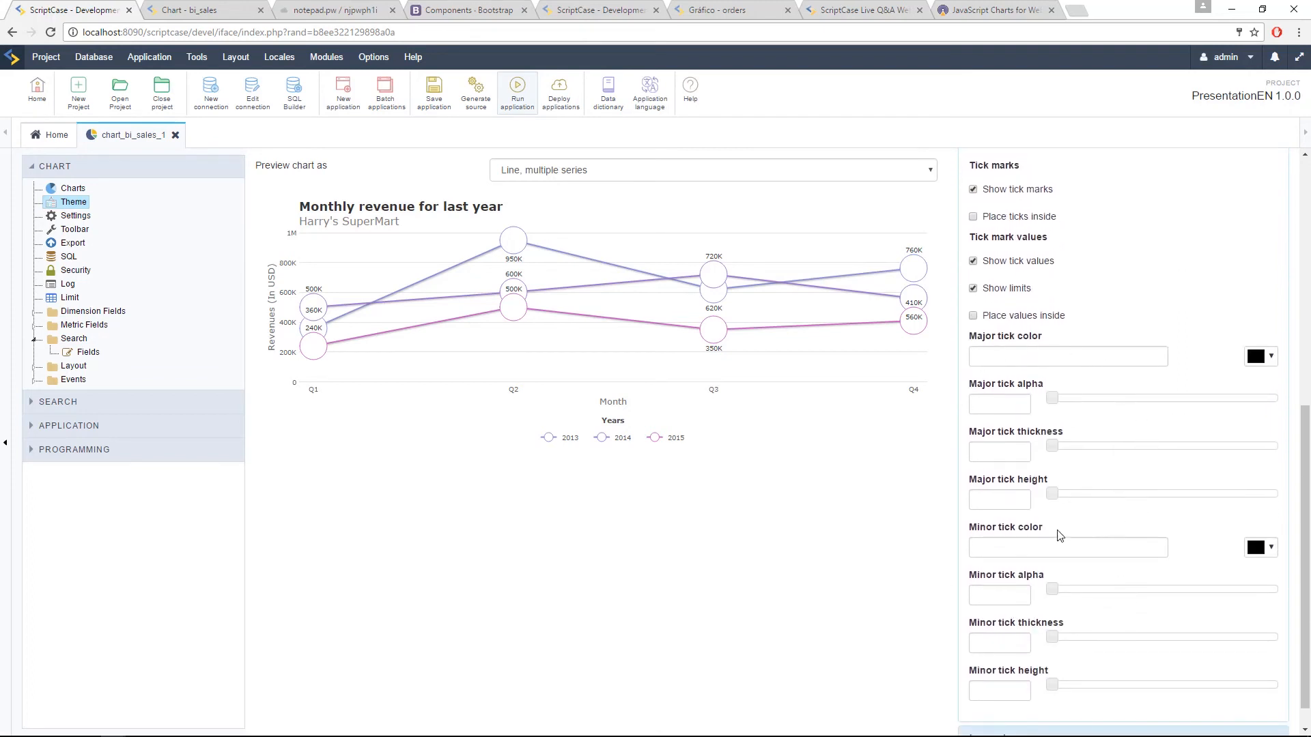
pyautogui.click(694, 172)
pyautogui.scroll(-3, 620, 312)
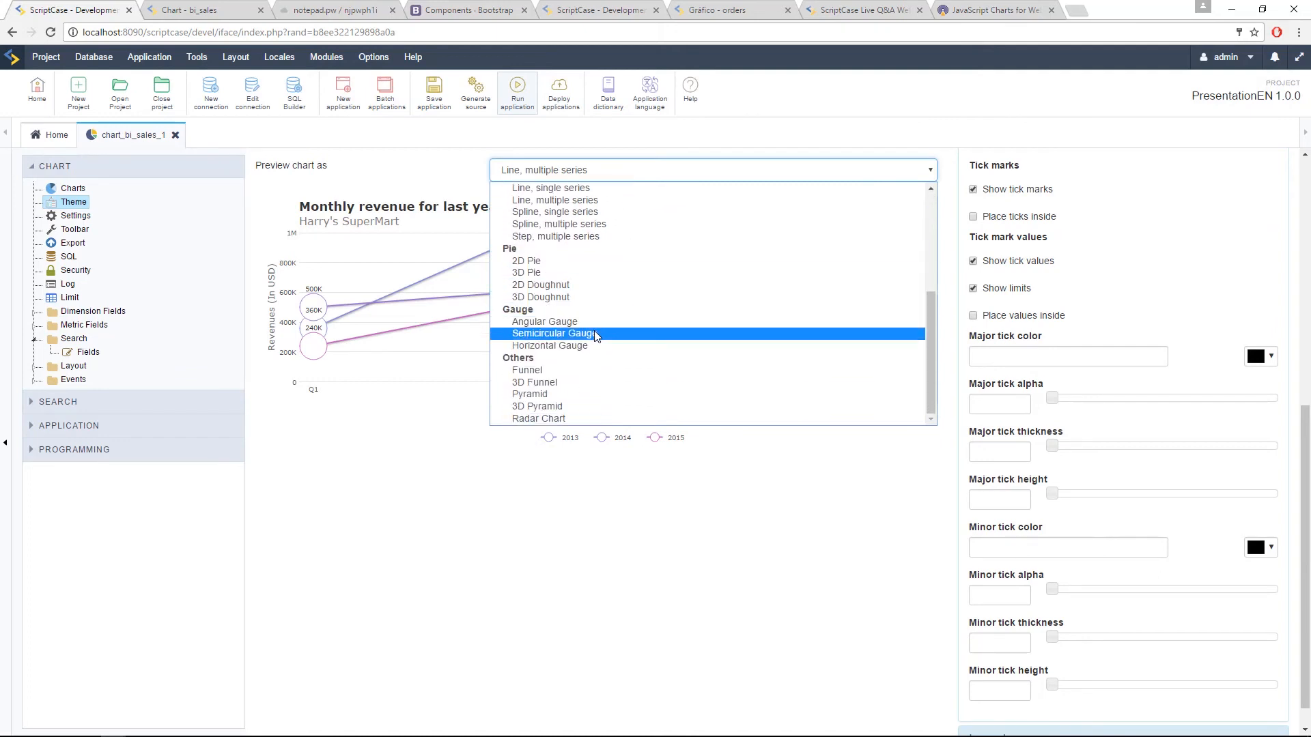
pyautogui.press('Return')
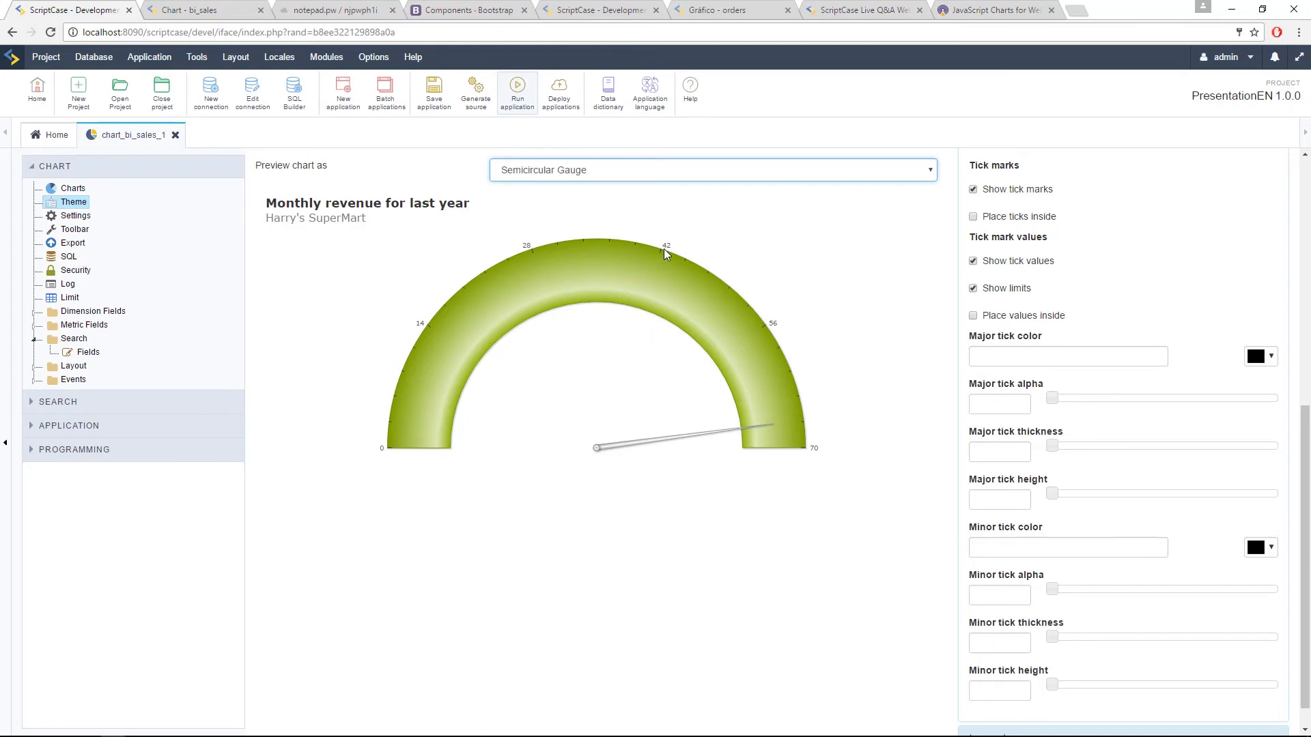
pyautogui.click(1007, 451)
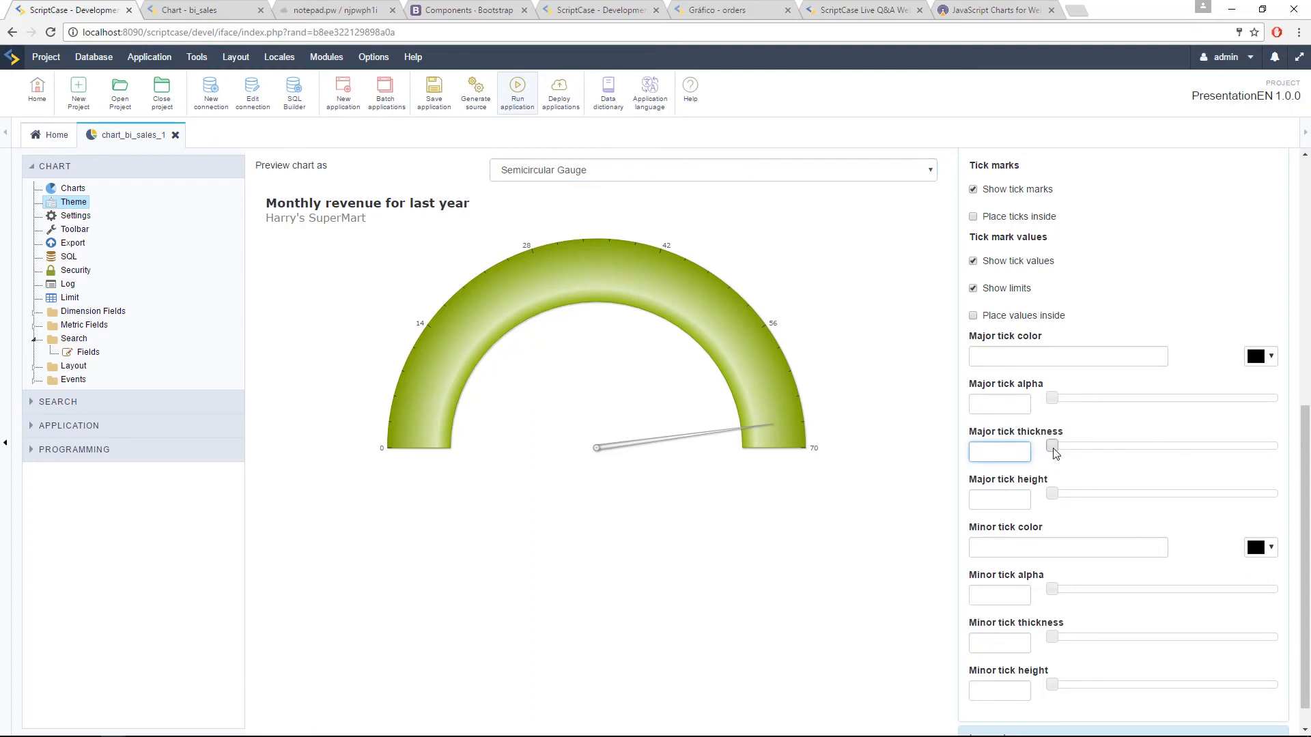
pyautogui.click(1079, 462)
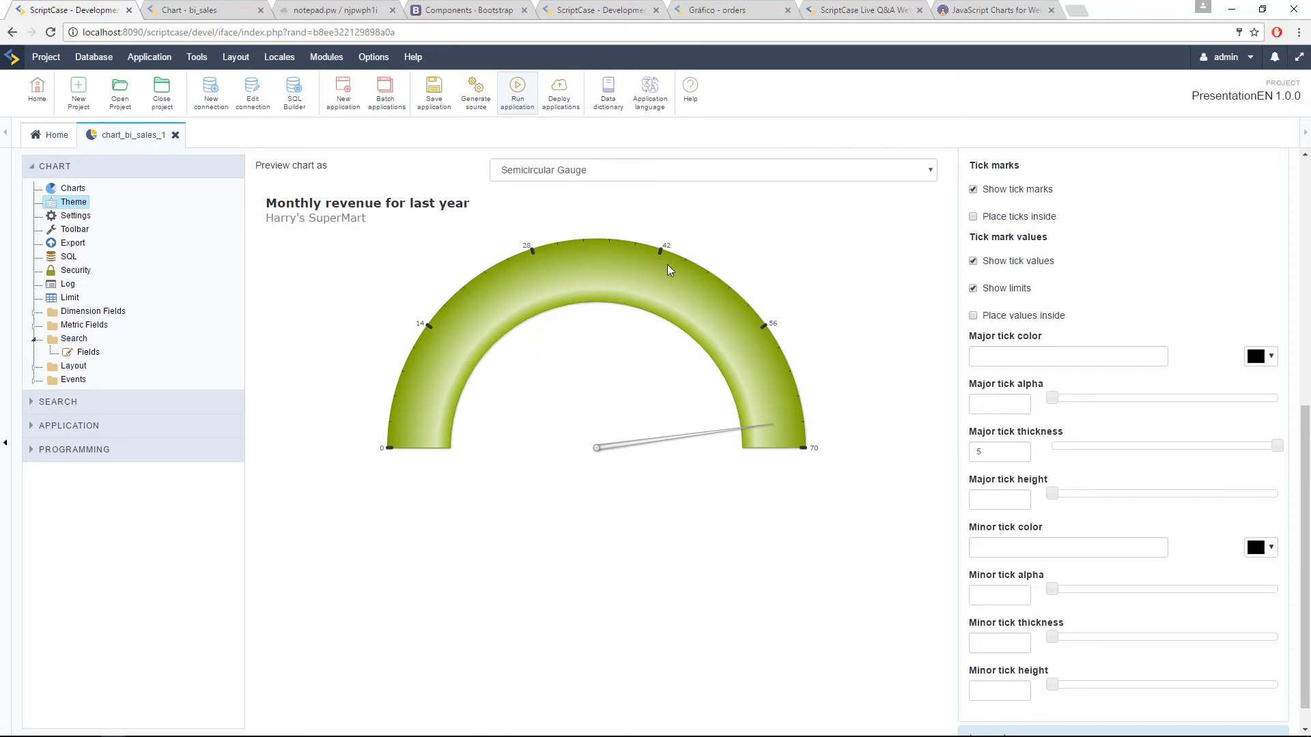
pyautogui.scroll(-1, 1079, 560)
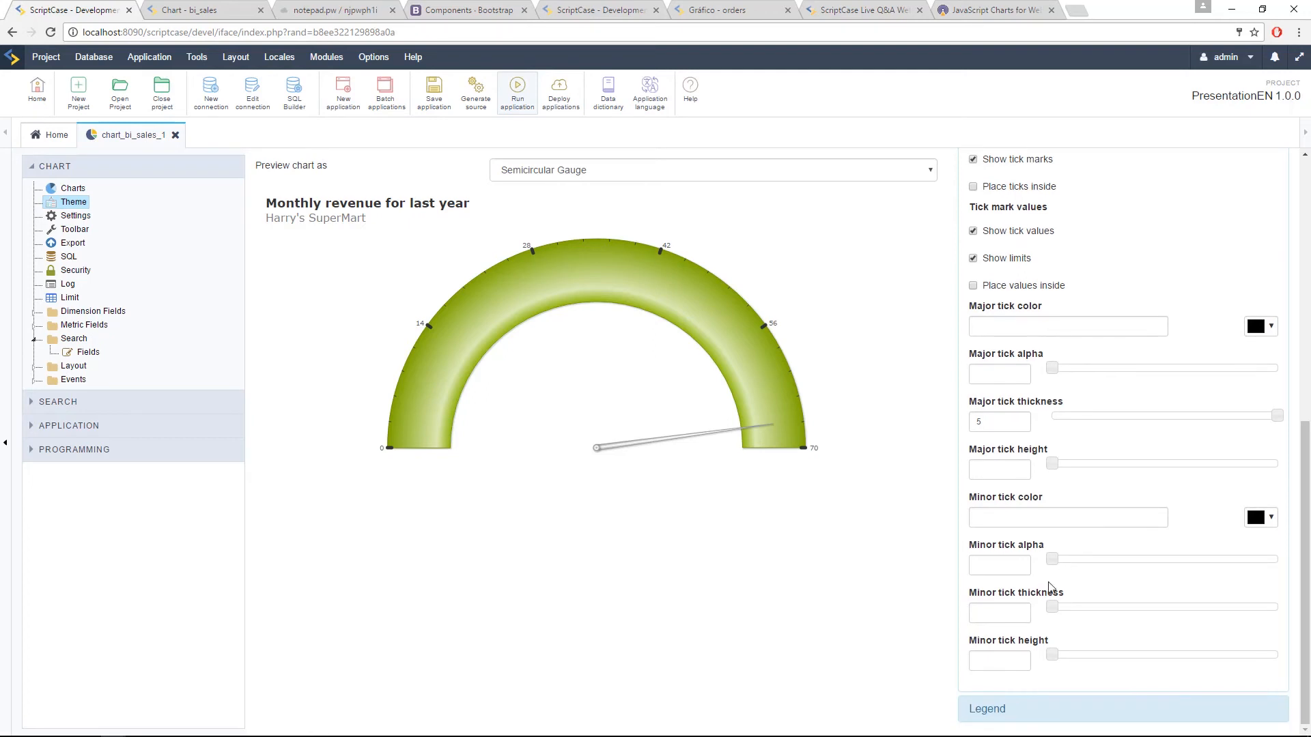
# Step: Close the theme's Tick marks settings and open its Legend settings
pyautogui.scroll(2, 1076, 506)
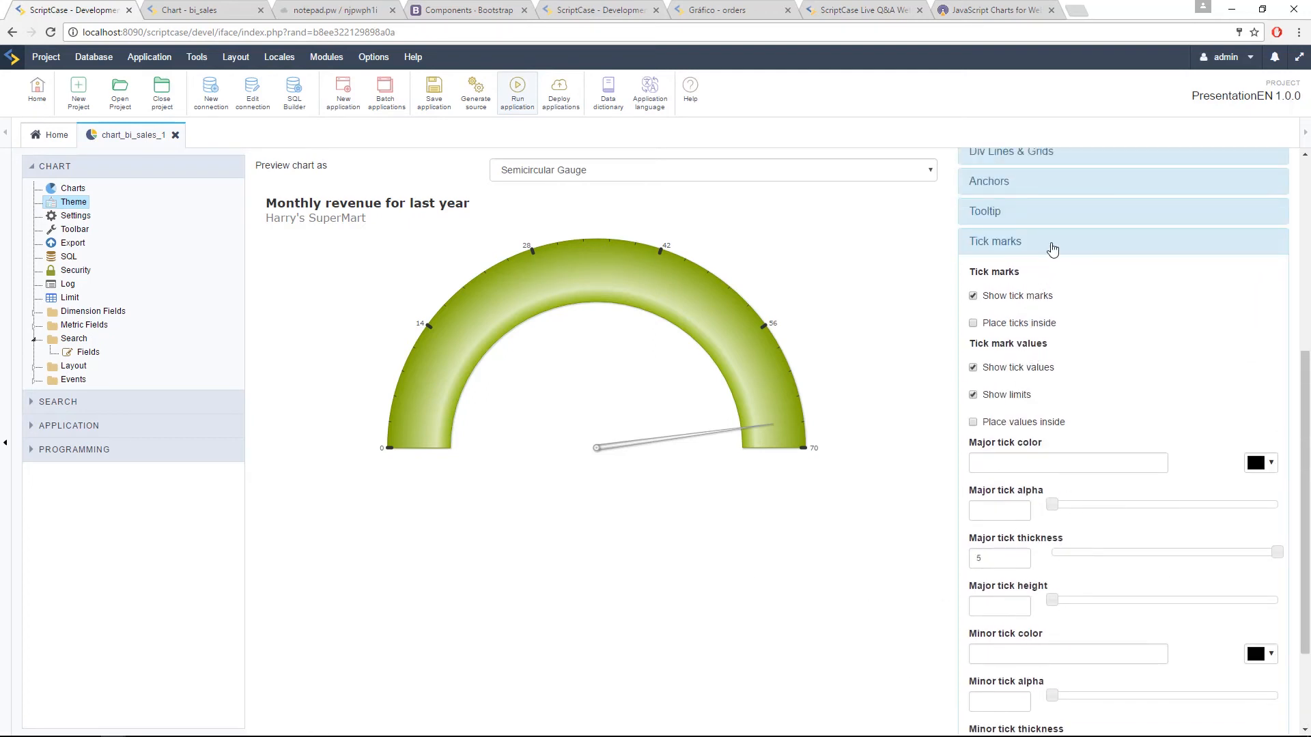
pyautogui.scroll(3, 1052, 249)
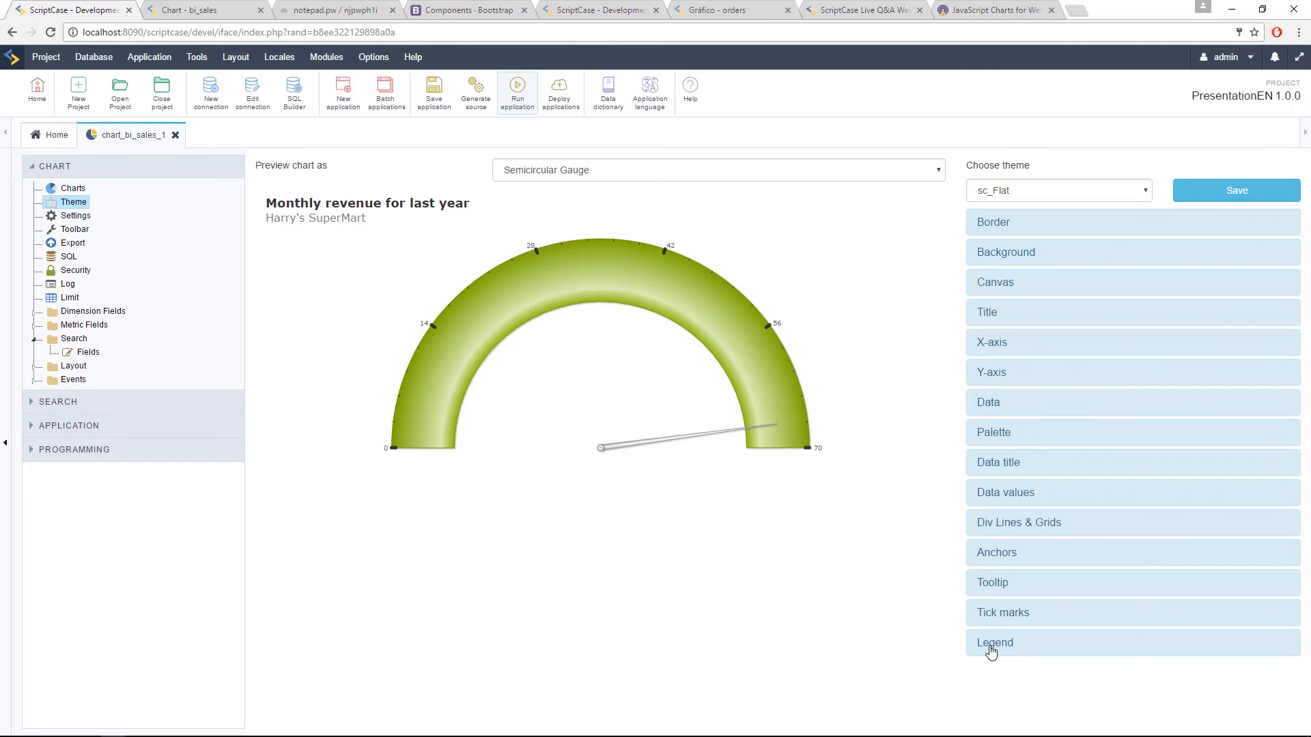
pyautogui.click(992, 644)
pyautogui.scroll(-6, 1031, 477)
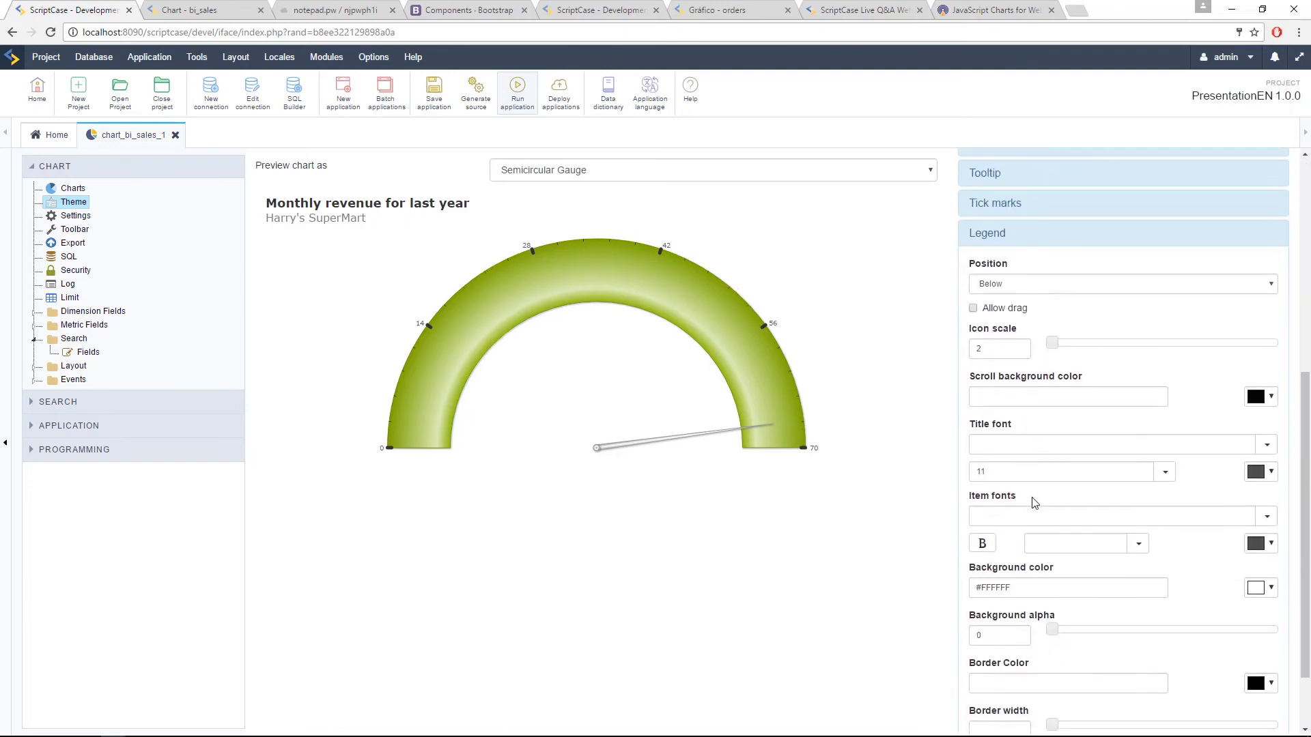
# Step: Preview the chart as 2D Column, multiple series to view its legend alongside the Legend settings
pyautogui.click(621, 174)
pyautogui.scroll(10, 650, 234)
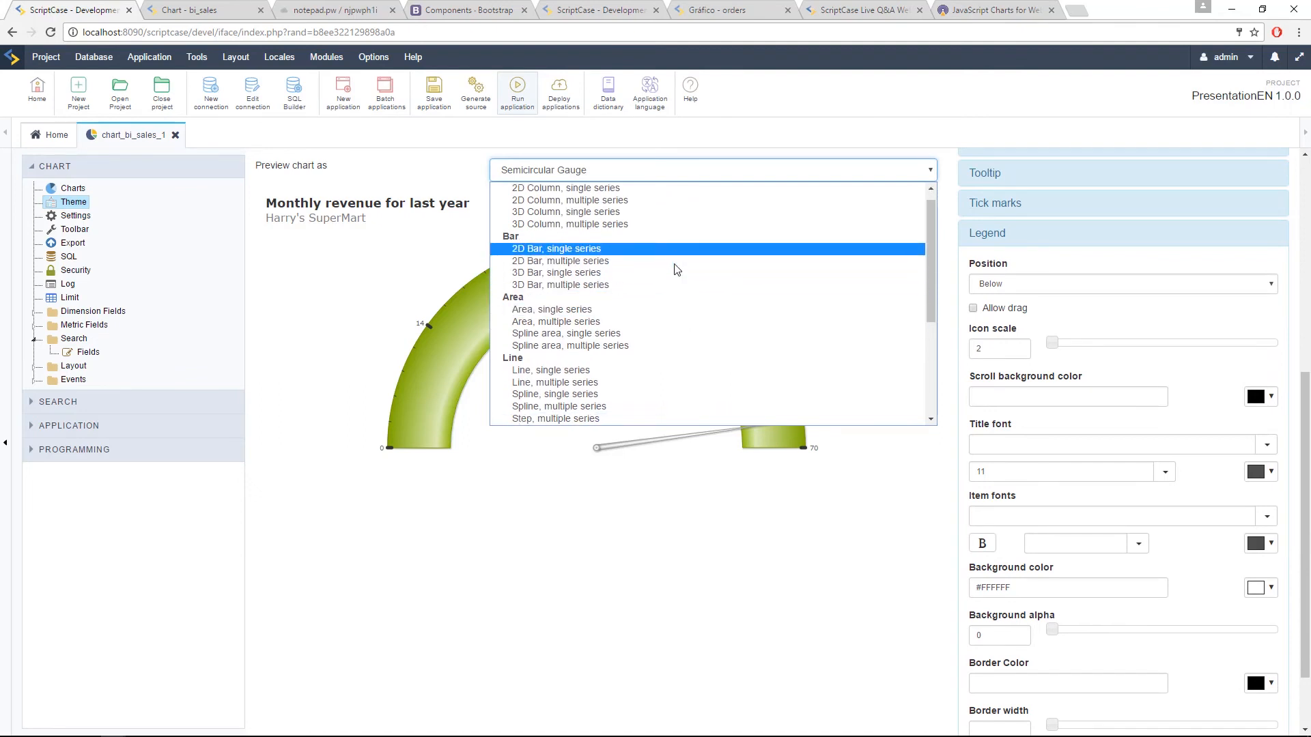
pyautogui.scroll(-2, 674, 266)
pyautogui.scroll(2, 676, 268)
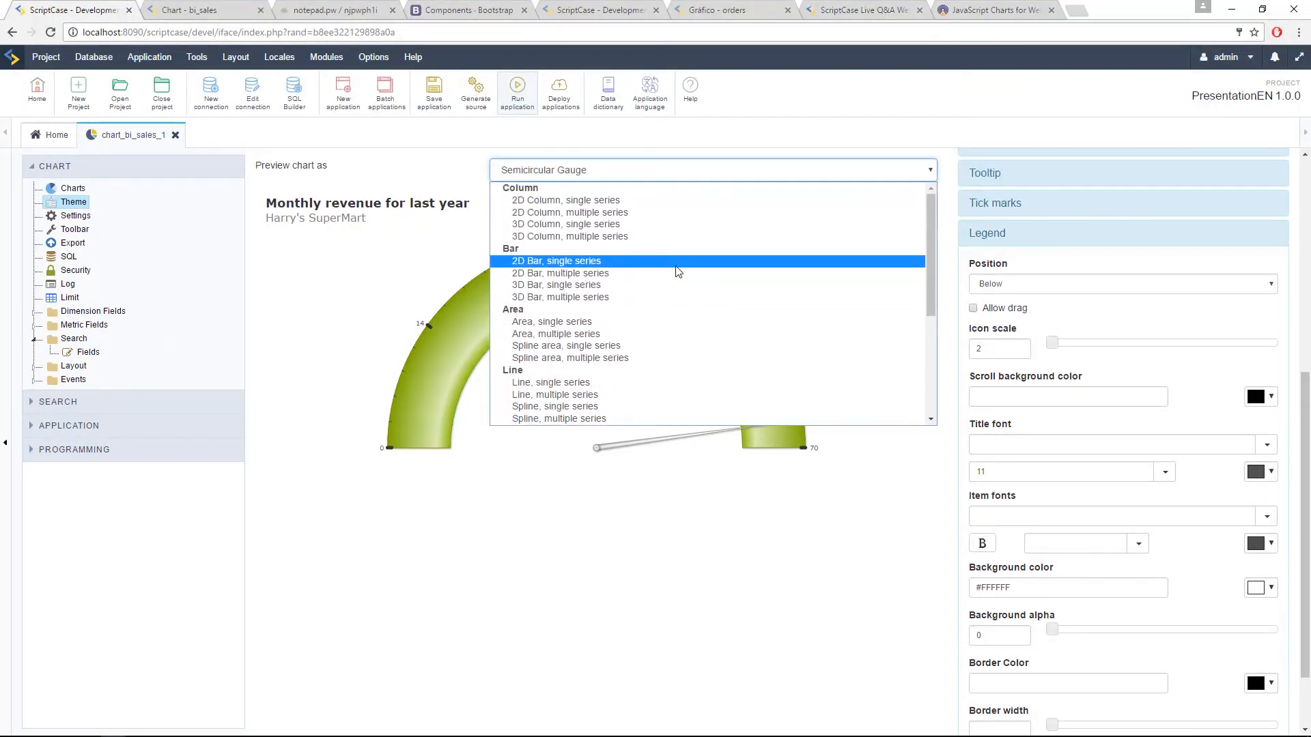
pyautogui.click(614, 213)
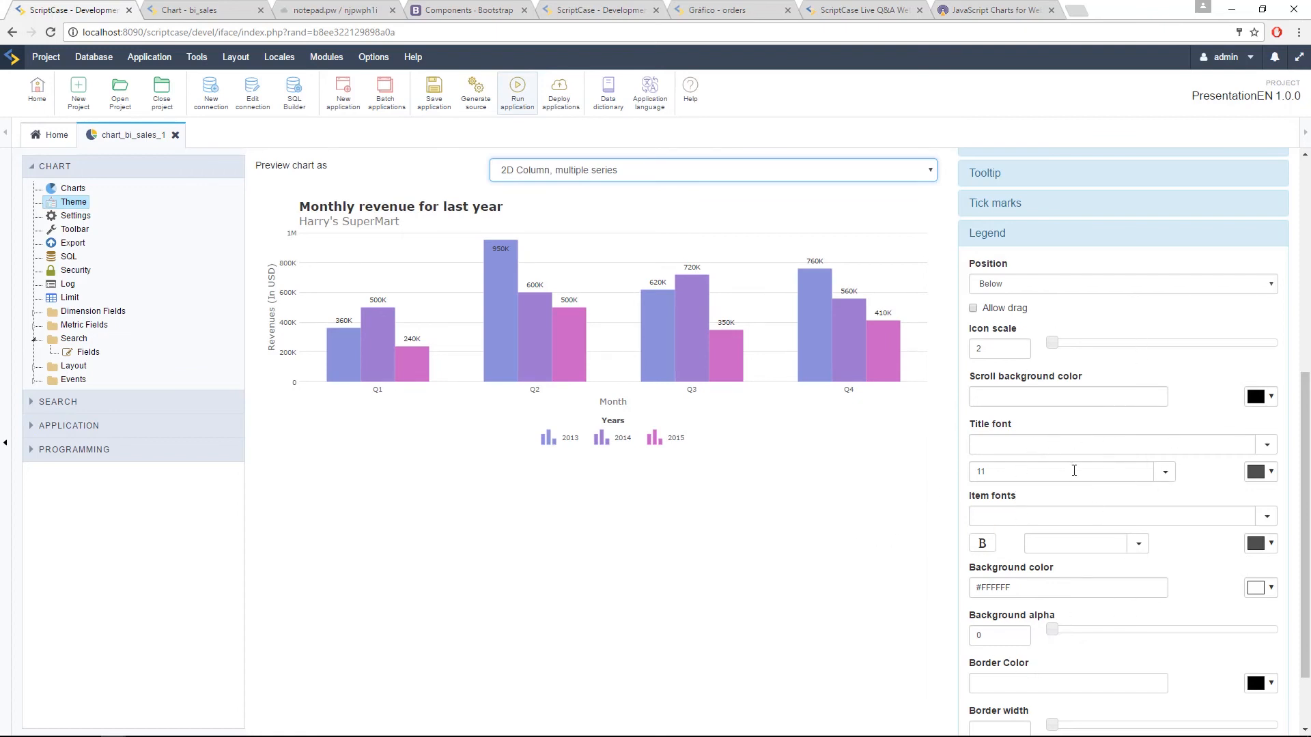
pyautogui.scroll(-2, 1074, 616)
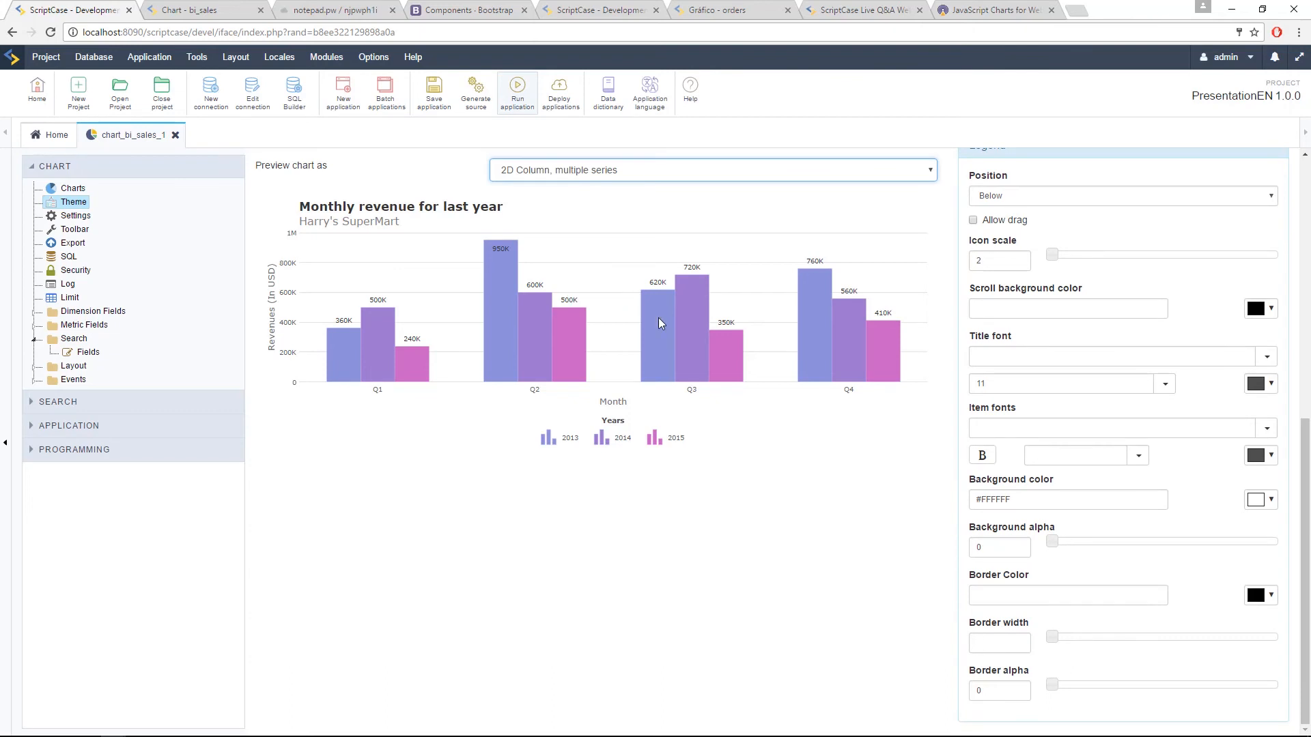
pyautogui.click(524, 177)
pyautogui.scroll(-3, 620, 341)
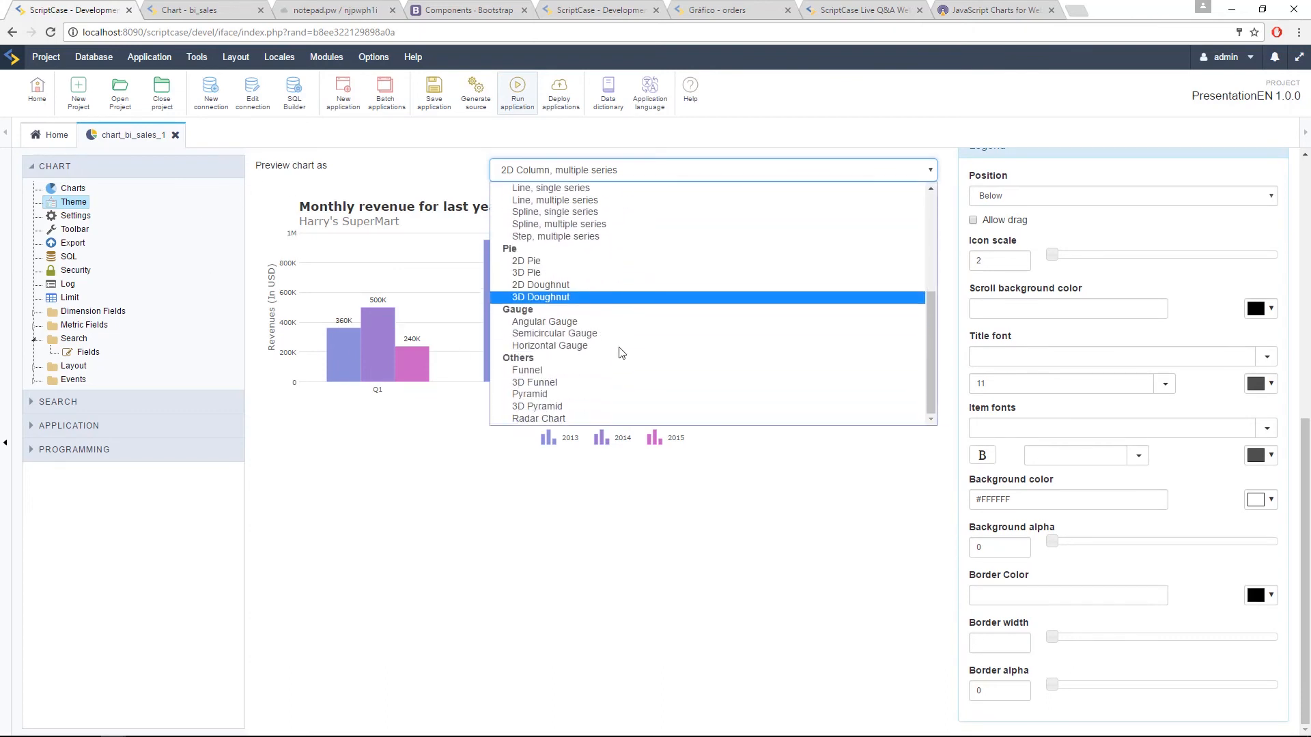
pyautogui.click(773, 530)
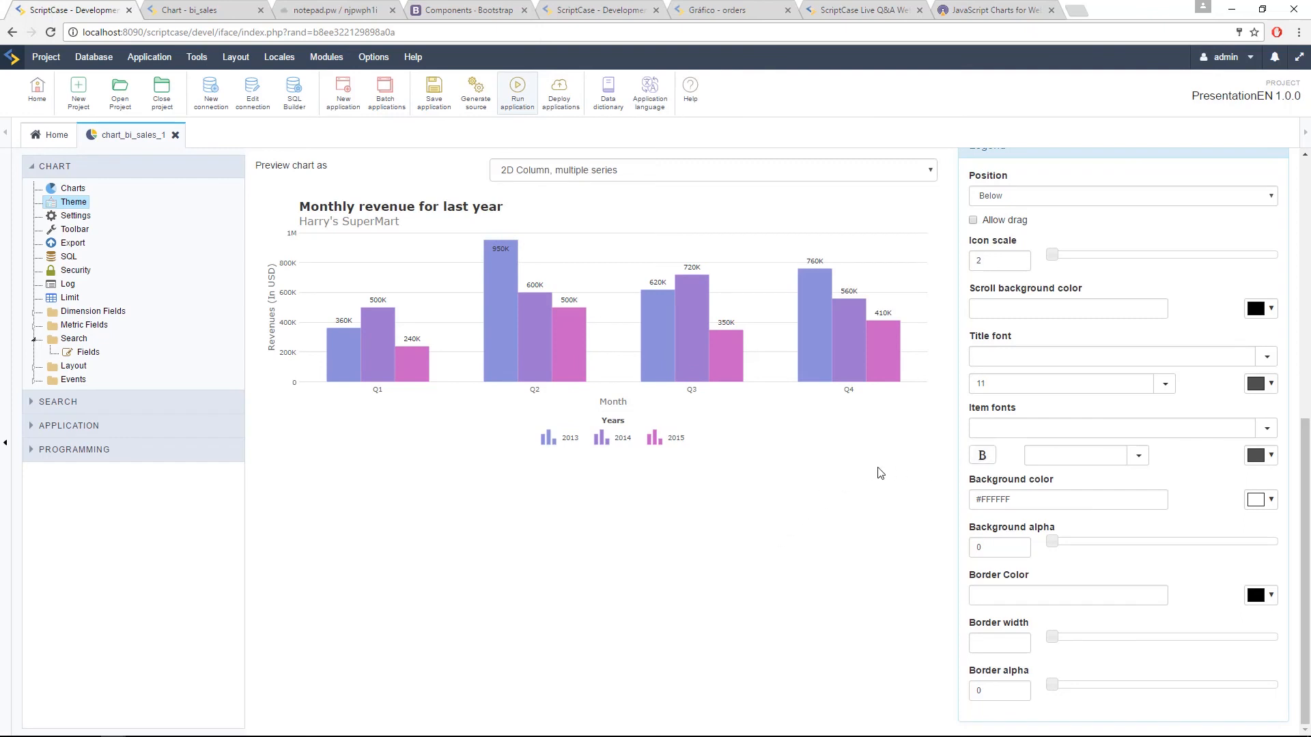
# Step: Collapse the Legend settings and try to save the theme changes in the application
pyautogui.scroll(8, 860, 469)
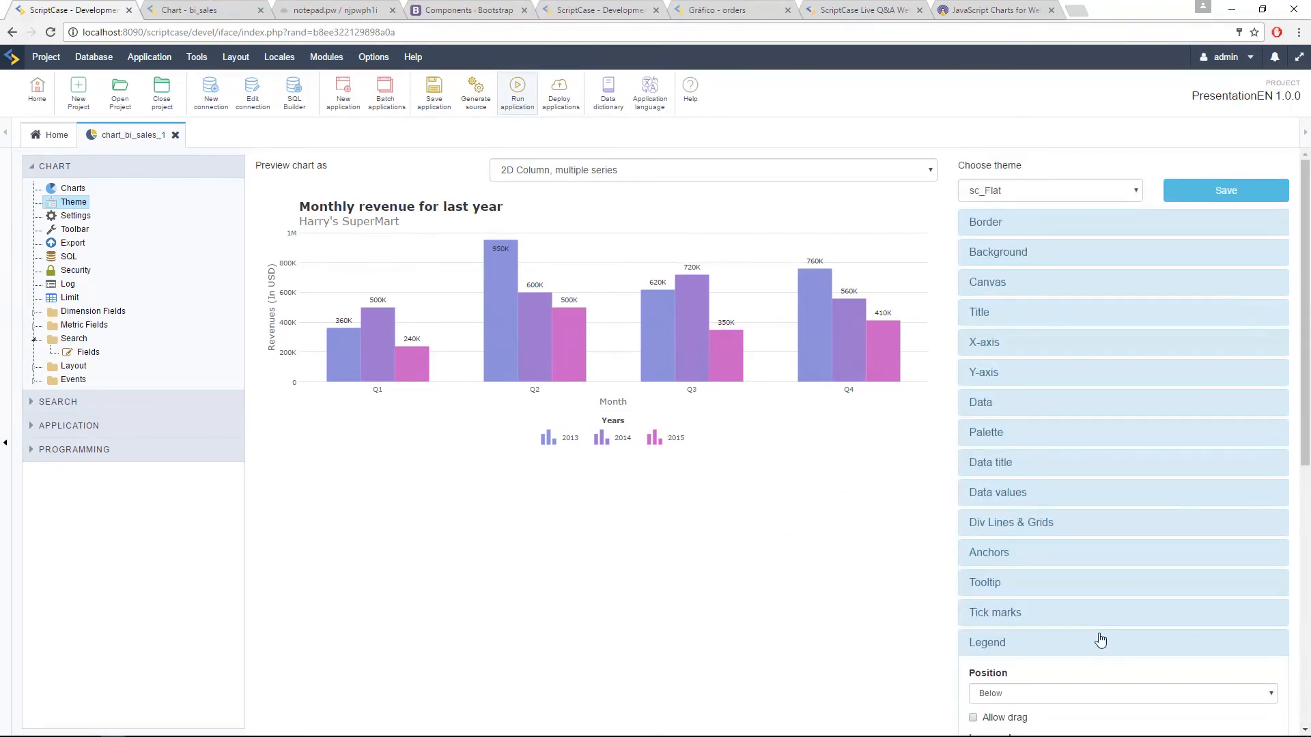
pyautogui.click(1096, 642)
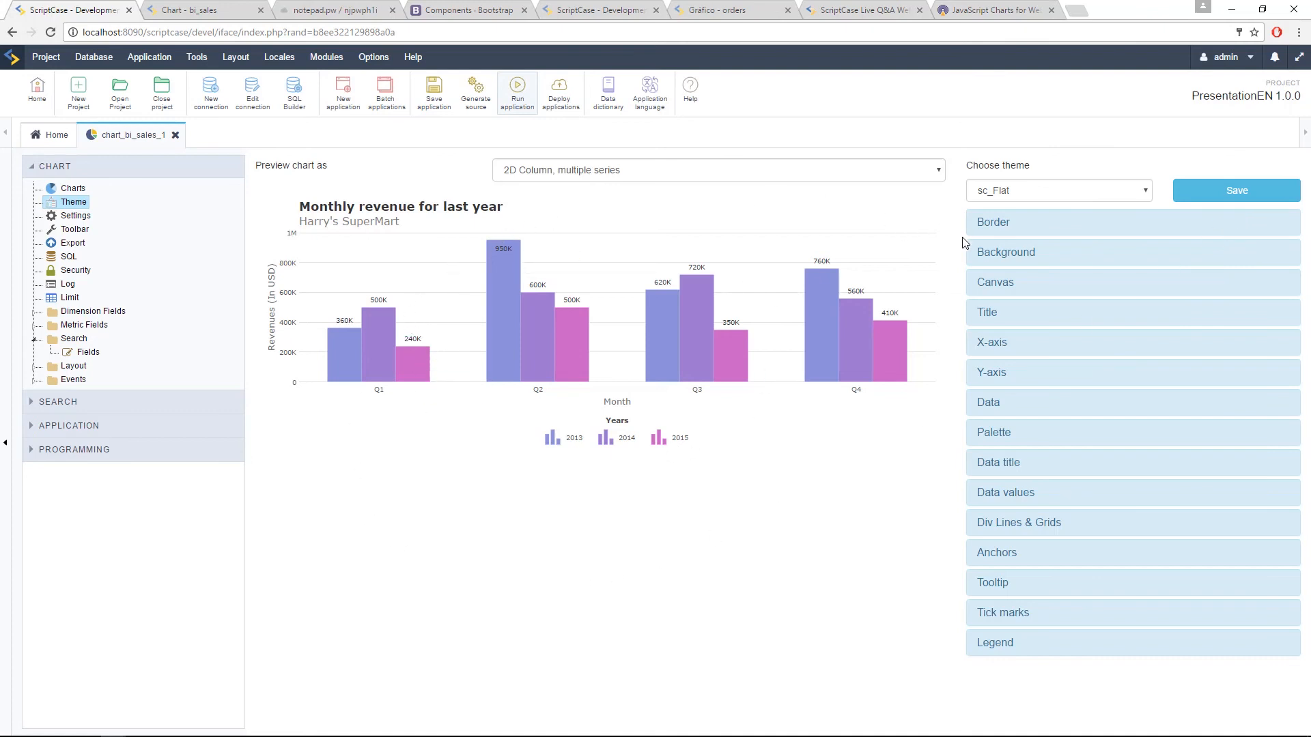
pyautogui.click(1203, 191)
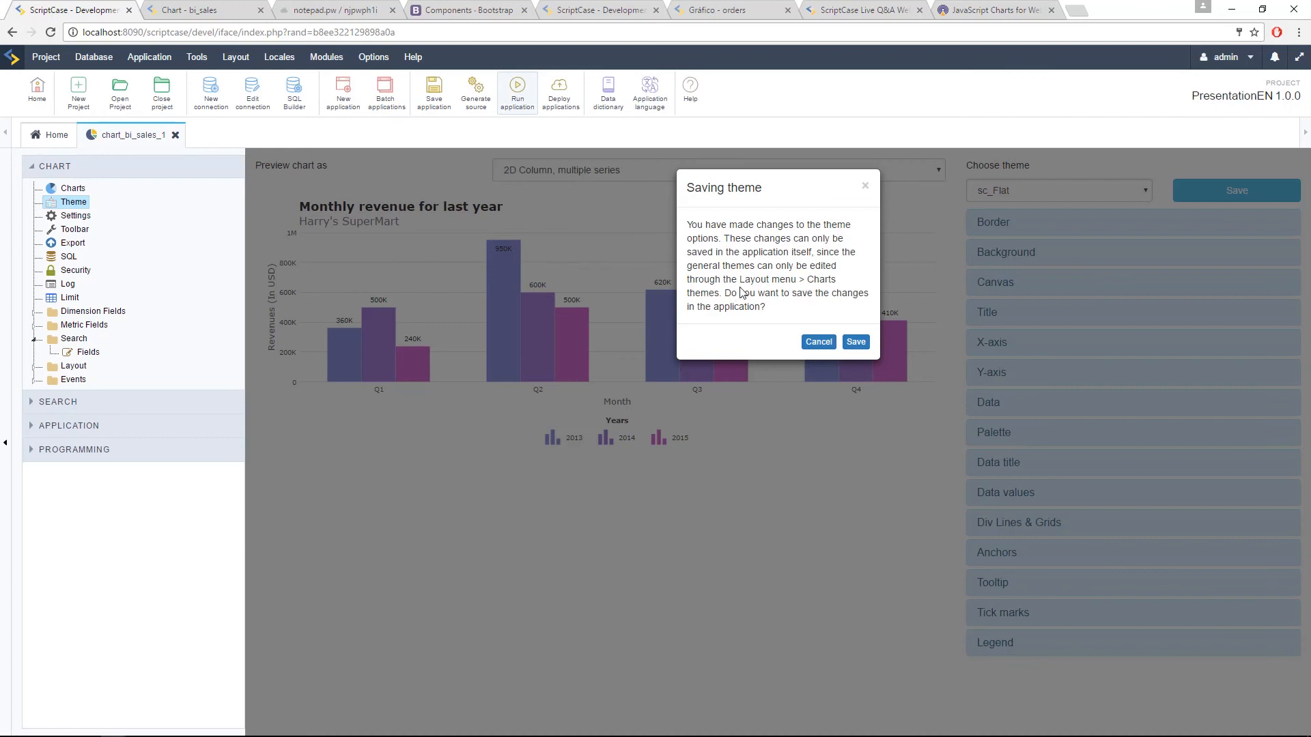
pyautogui.click(825, 349)
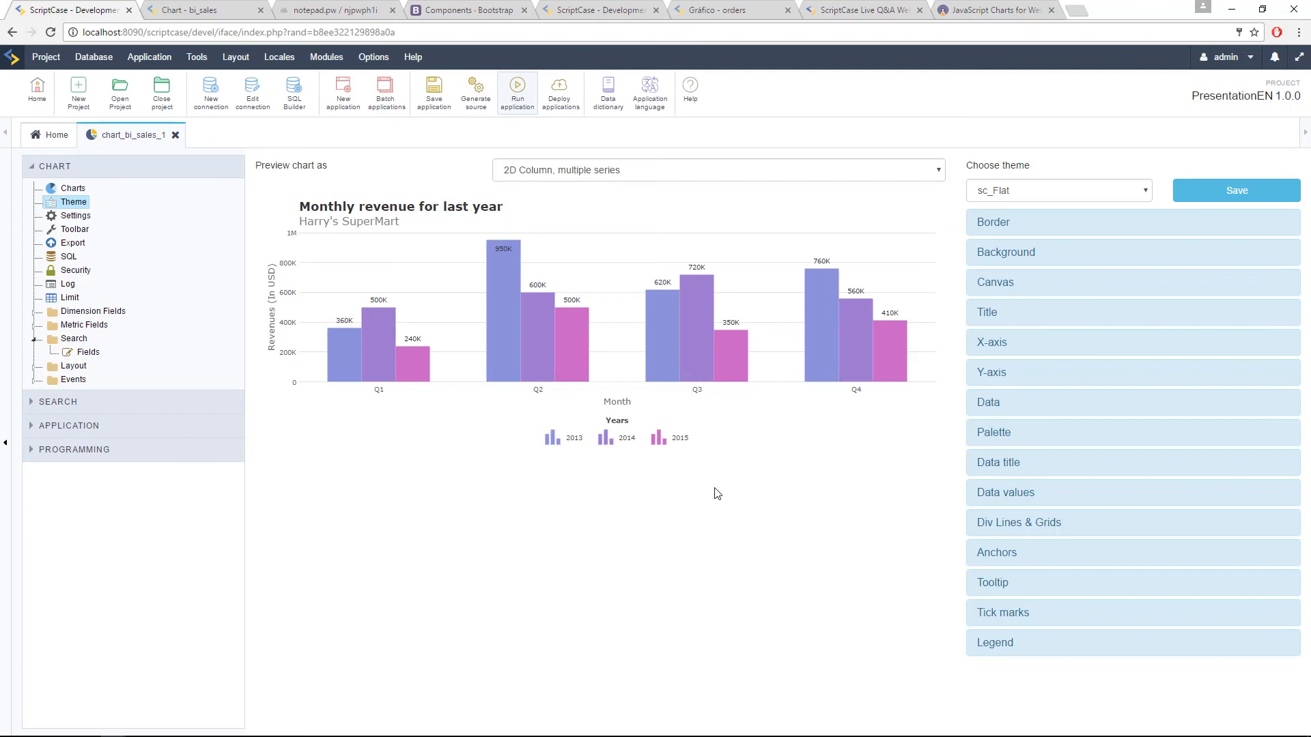
# Step: Copy the built-in ScriptCase chart theme sc_Flat to a new public chart theme named mytheme
pyautogui.click(236, 57)
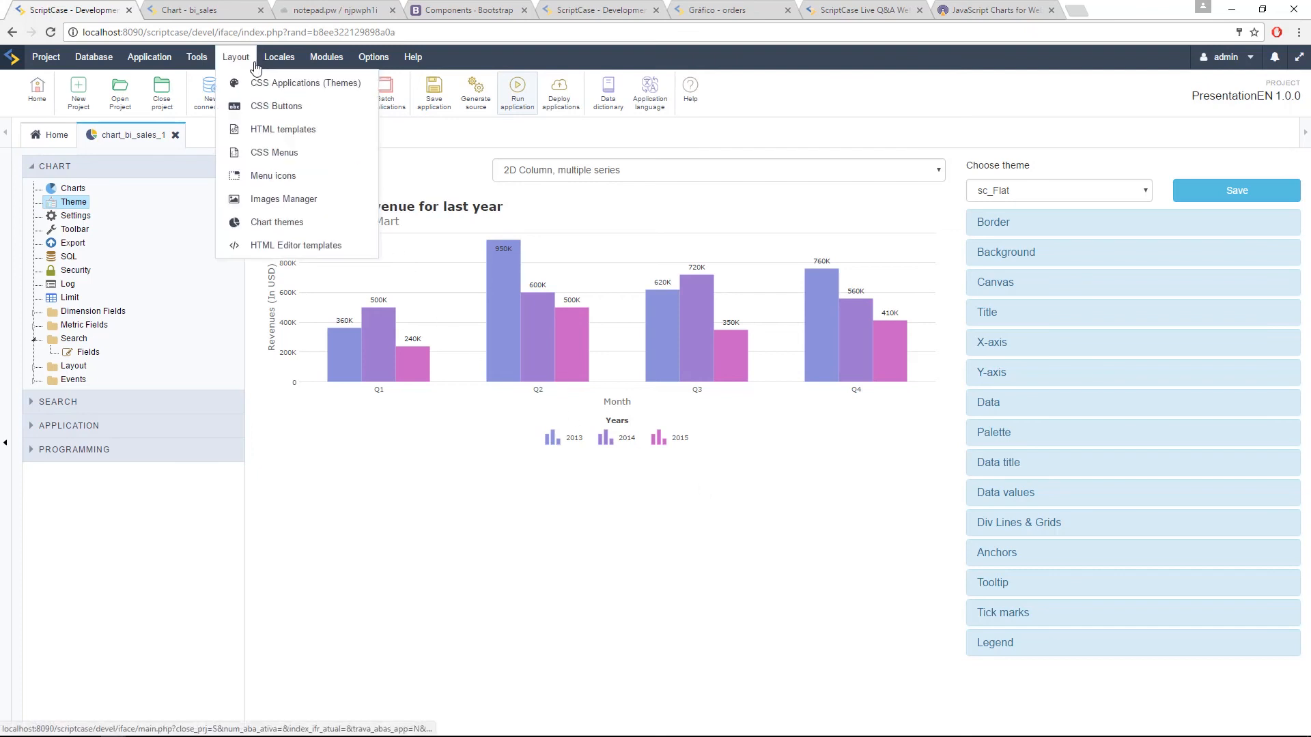
pyautogui.click(280, 225)
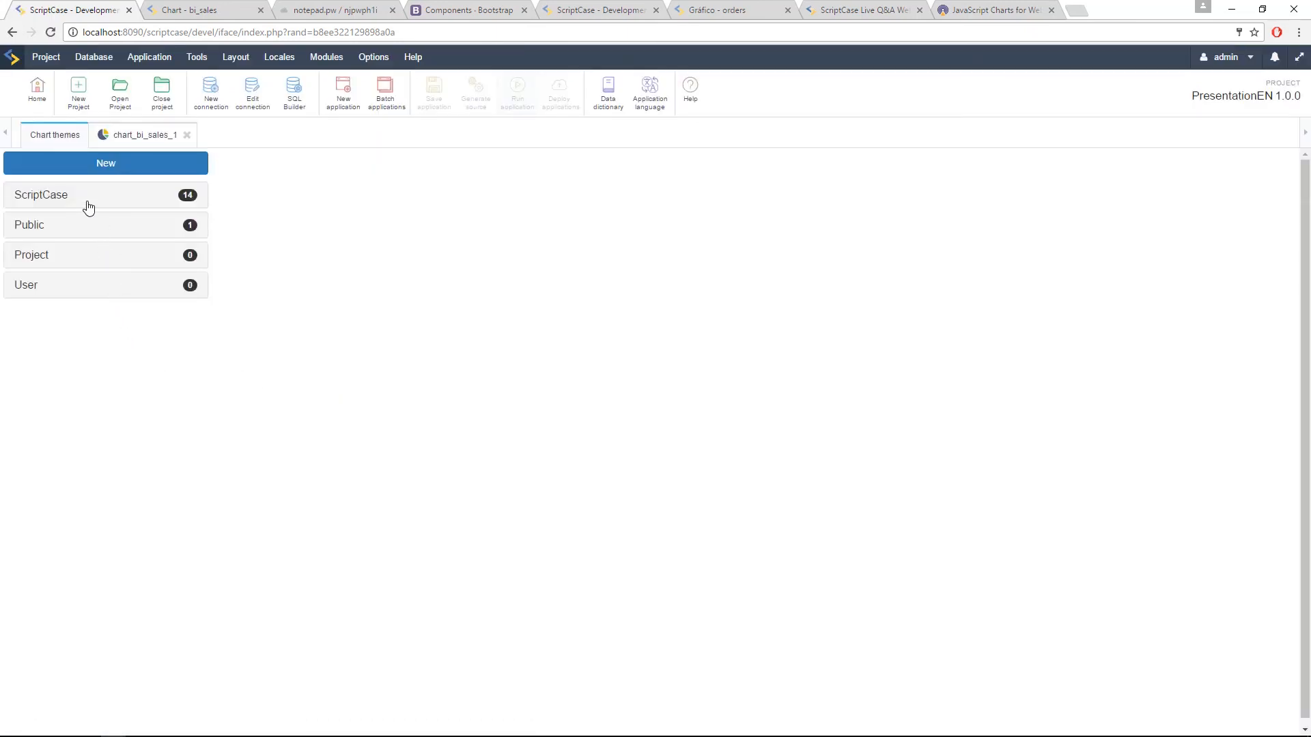
pyautogui.click(87, 206)
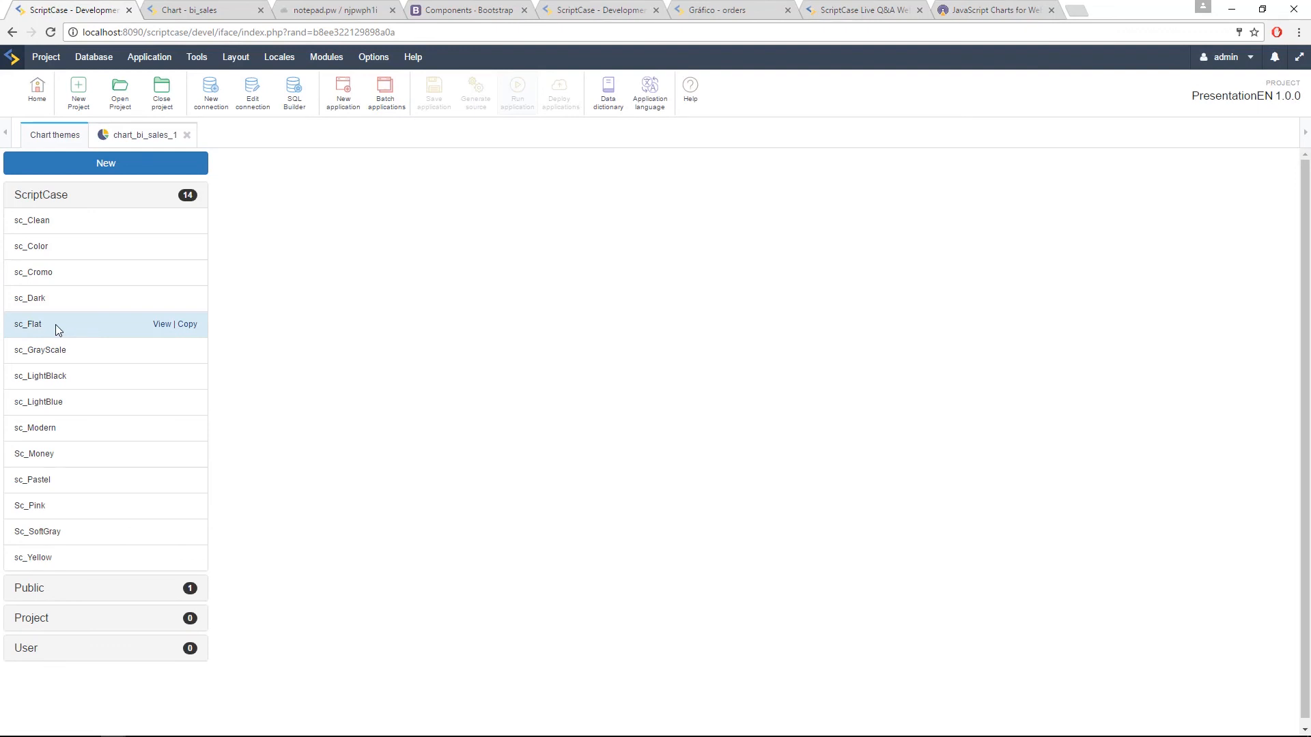
pyautogui.click(188, 325)
pyautogui.click(702, 273)
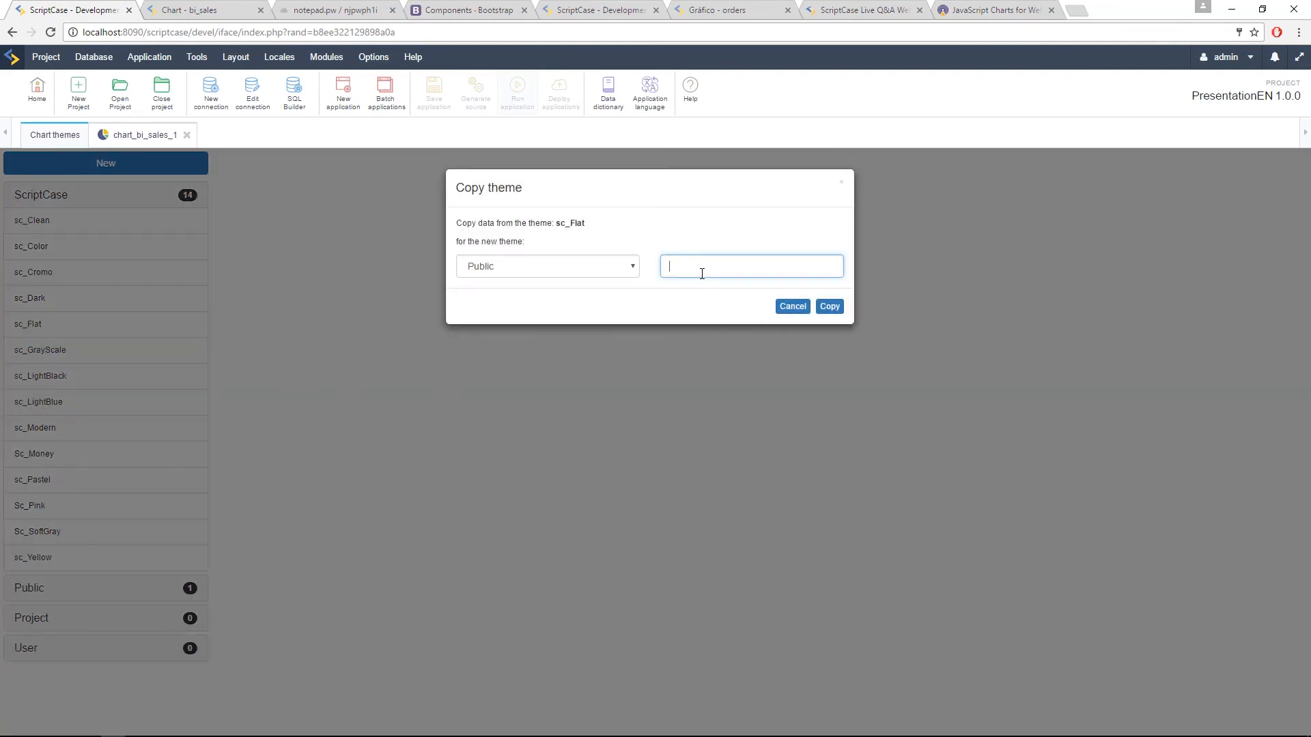
pyautogui.write('mytheme')
pyautogui.click(567, 272)
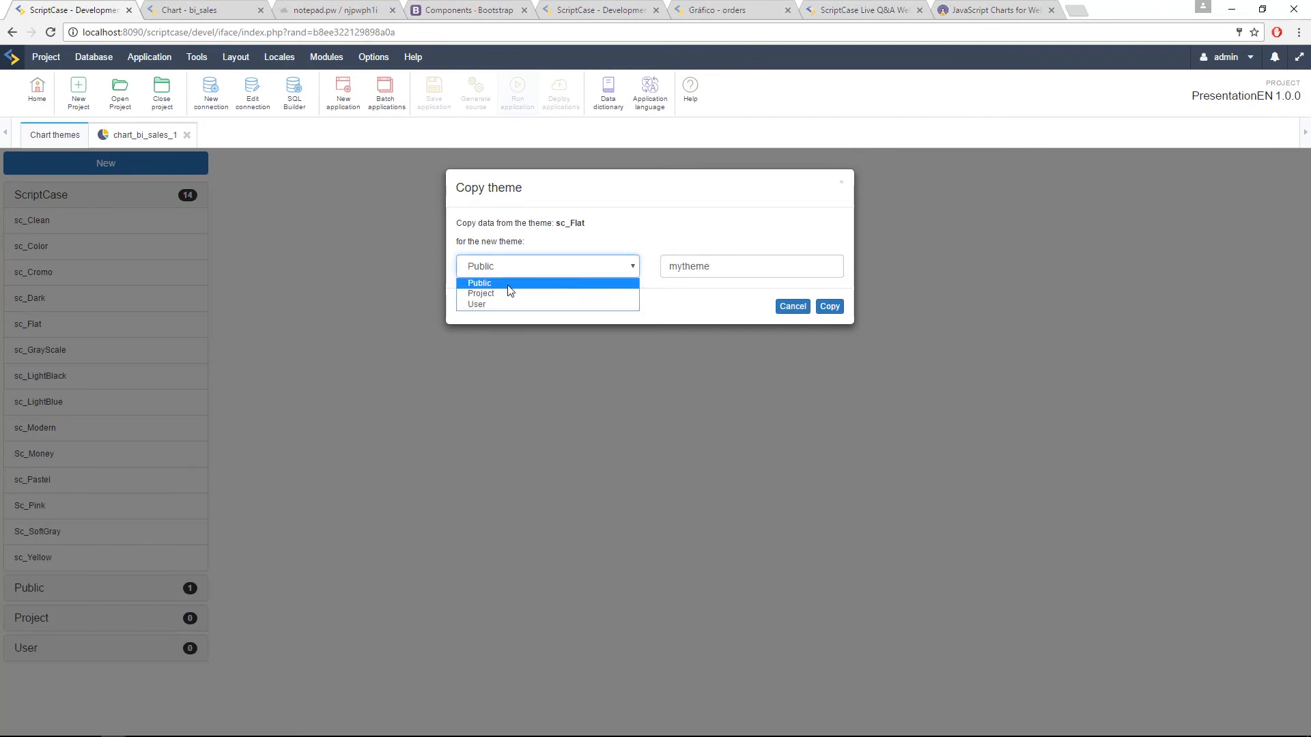
pyautogui.click(705, 308)
pyautogui.click(832, 307)
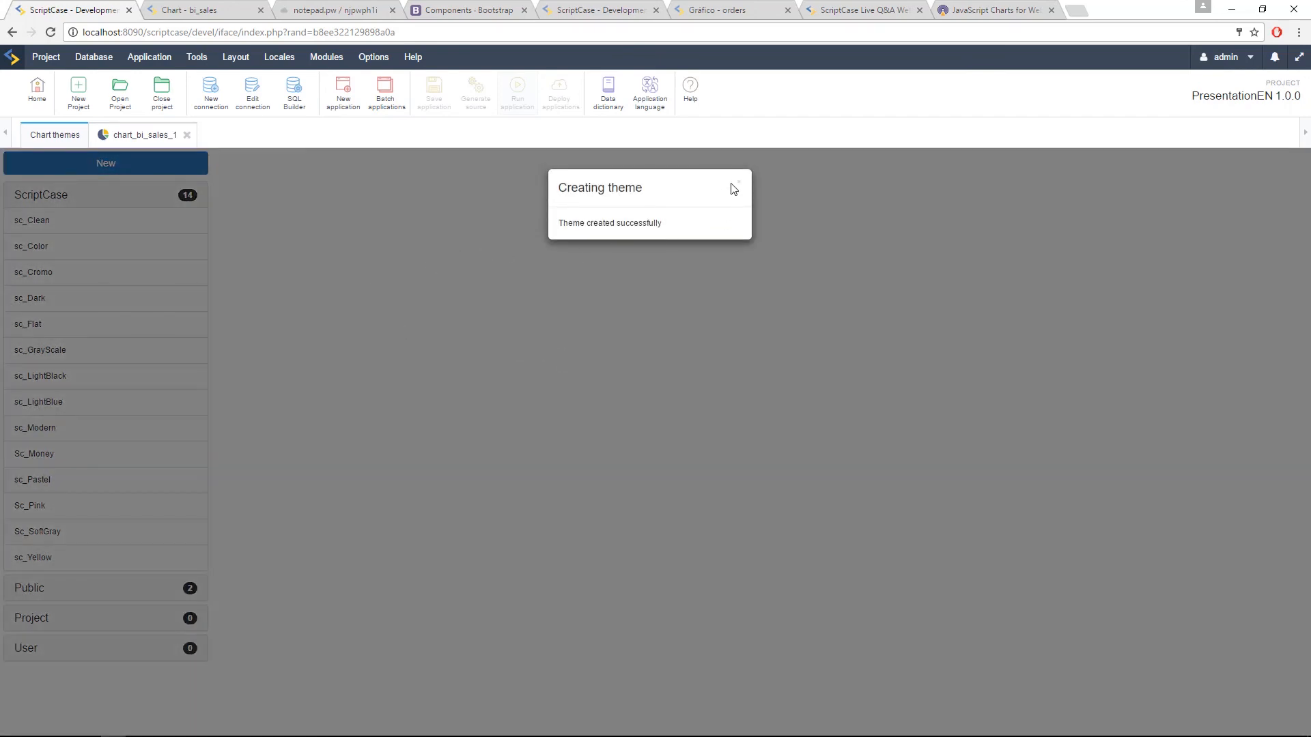
pyautogui.click(738, 183)
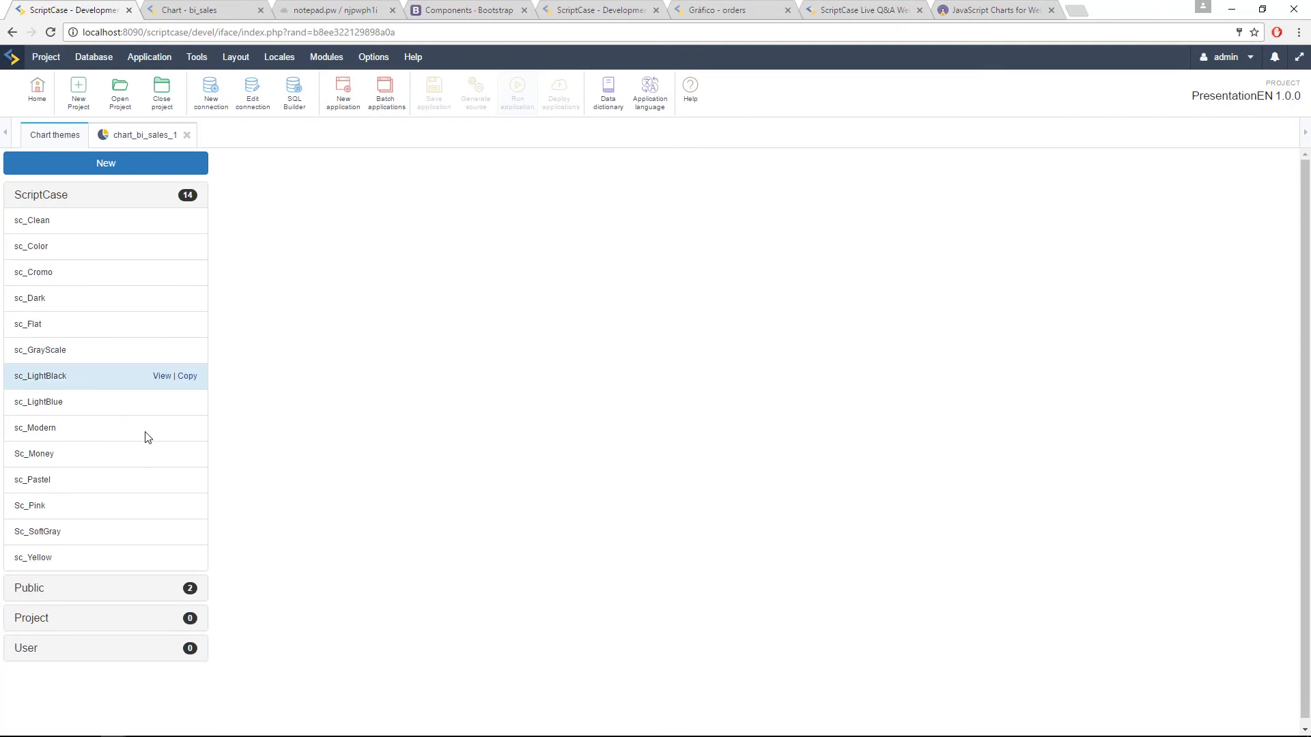
# Step: Open the public chart theme mytheme for editing and collapse its Border settings
pyautogui.click(121, 588)
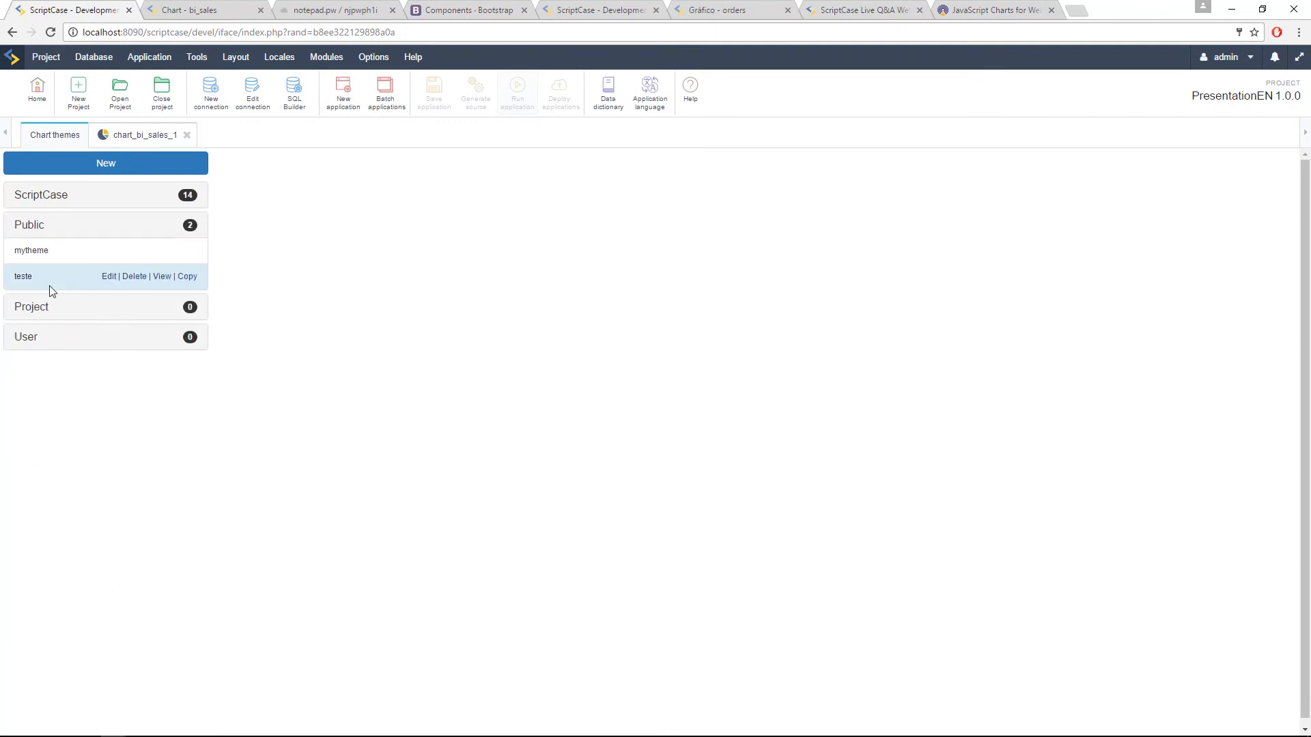
pyautogui.moveTo(83, 250)
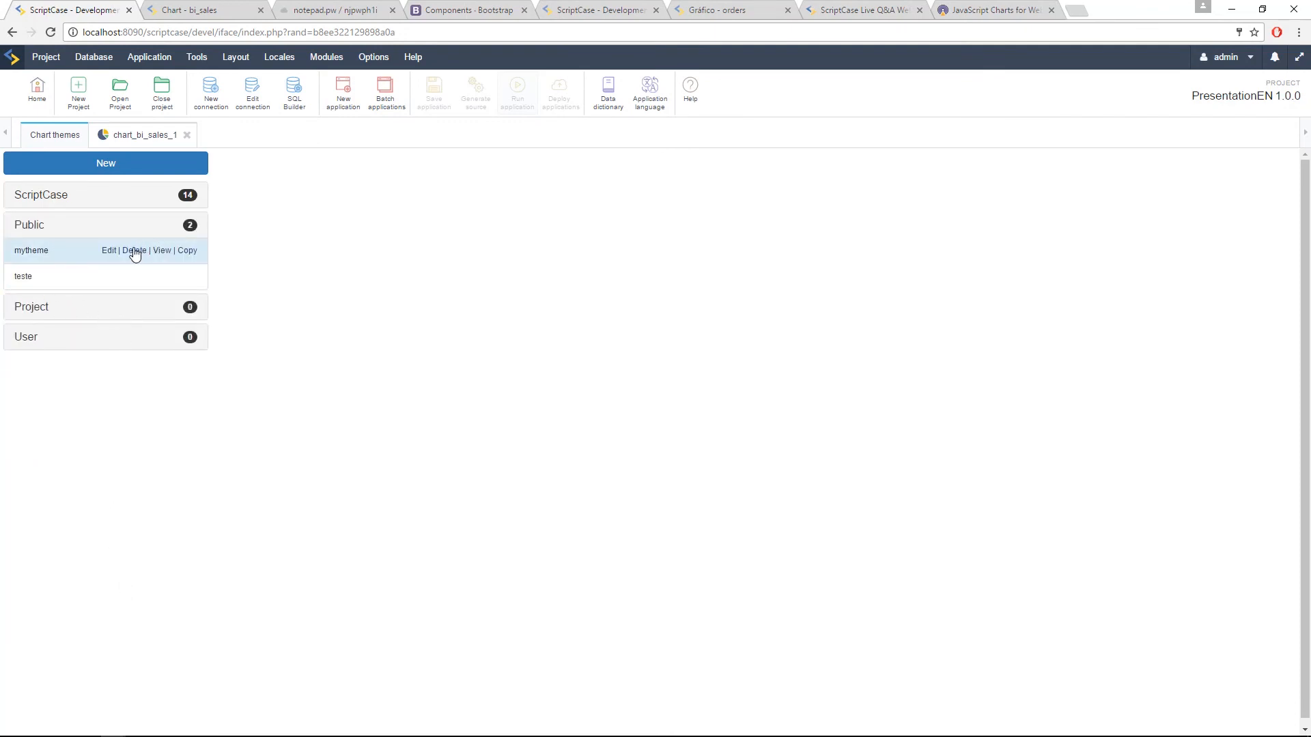
pyautogui.click(111, 251)
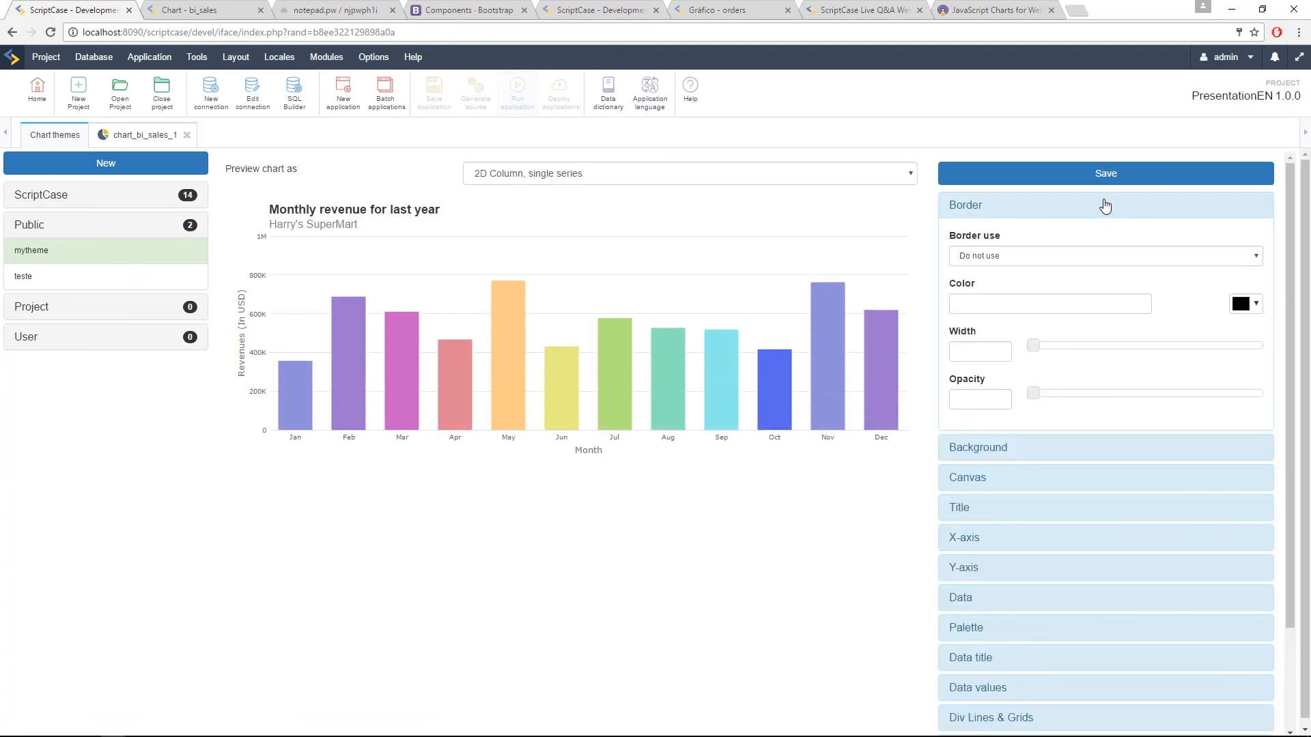
pyautogui.click(1106, 205)
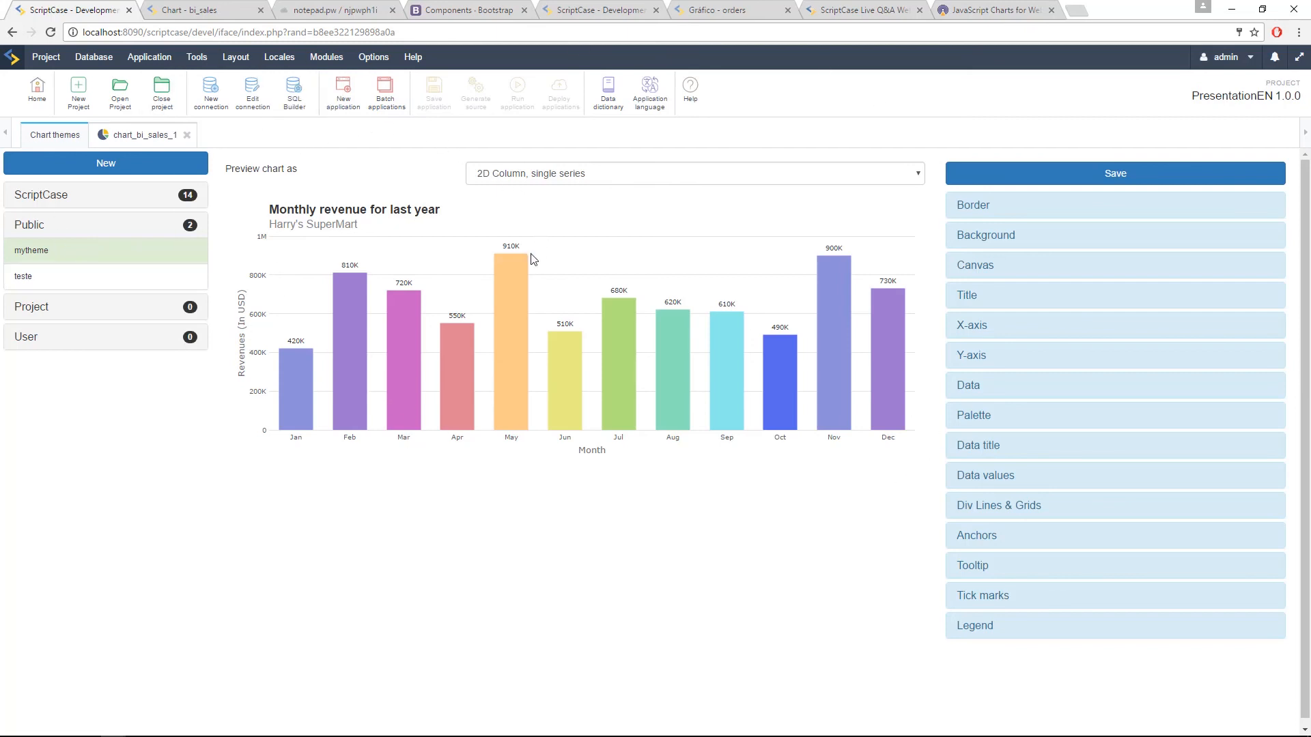
# Step: Return to the chart_bi_sales_1 application and examine its dimension and metric fields
pyautogui.click(144, 135)
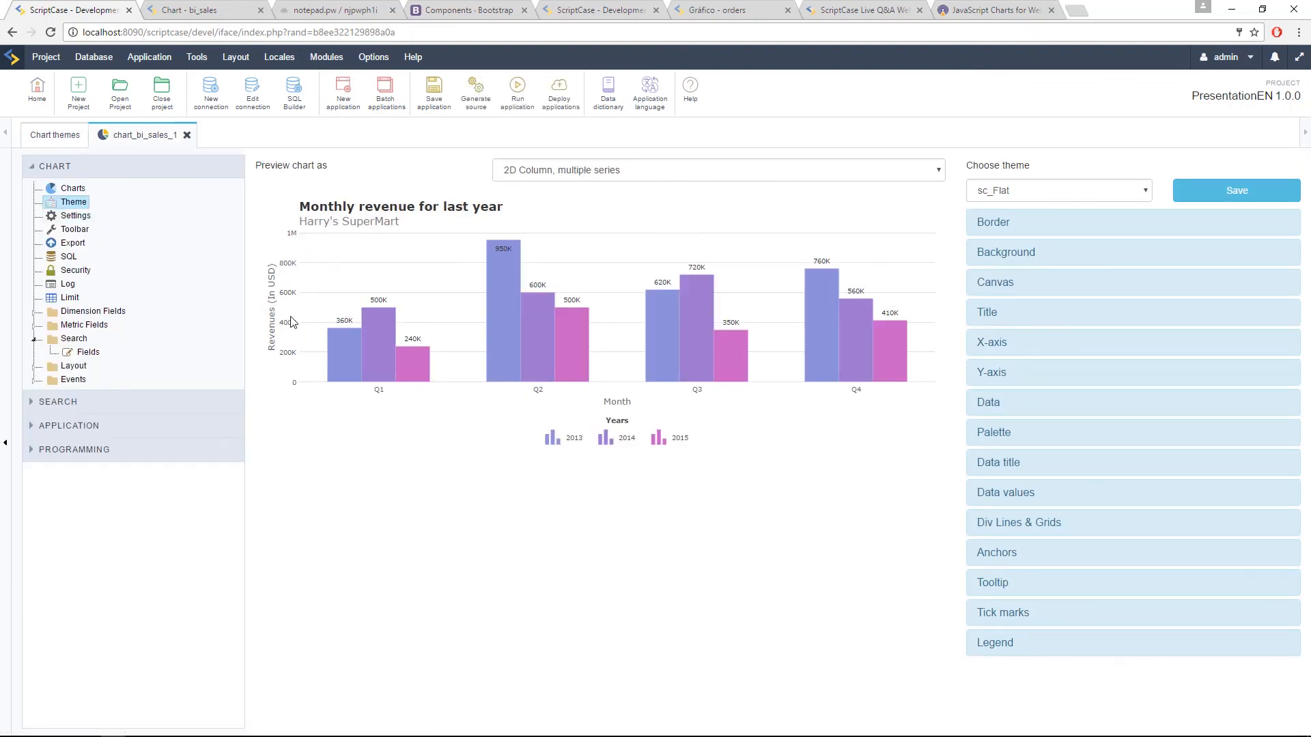
pyautogui.click(33, 311)
pyautogui.click(33, 366)
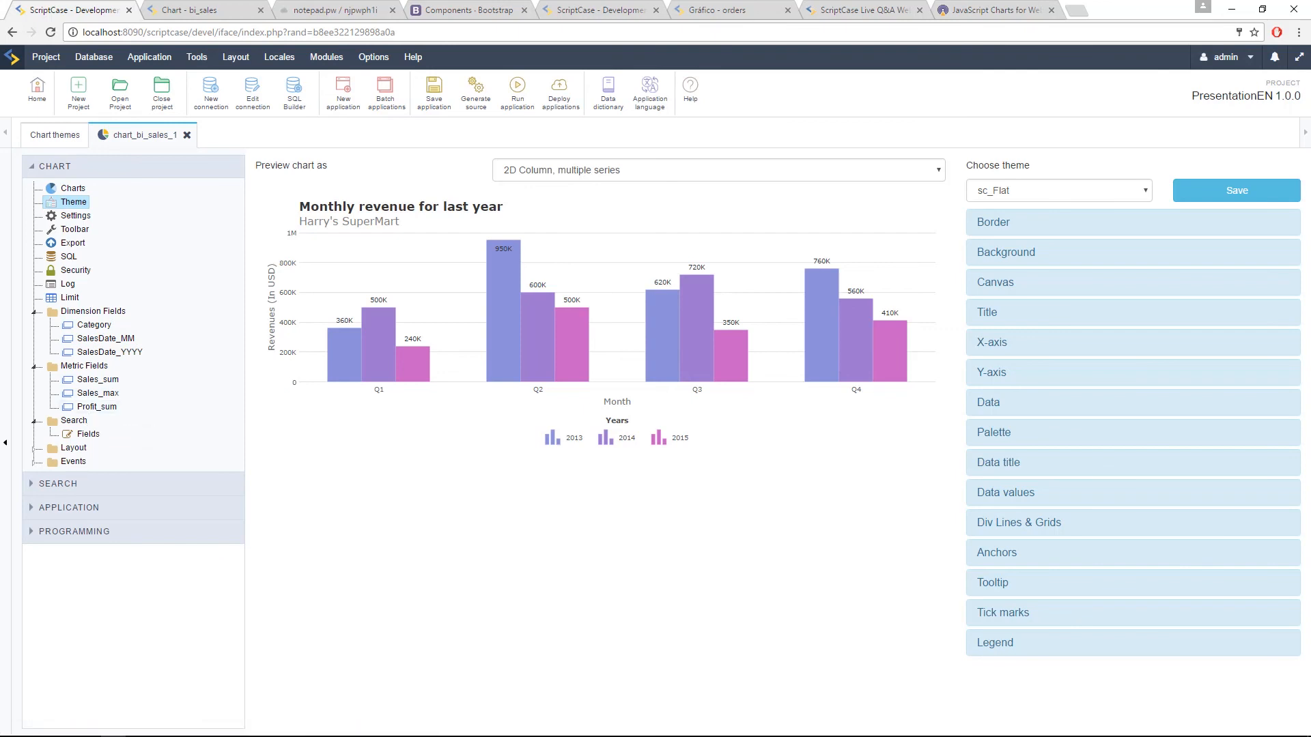
pyautogui.click(34, 312)
pyautogui.click(33, 326)
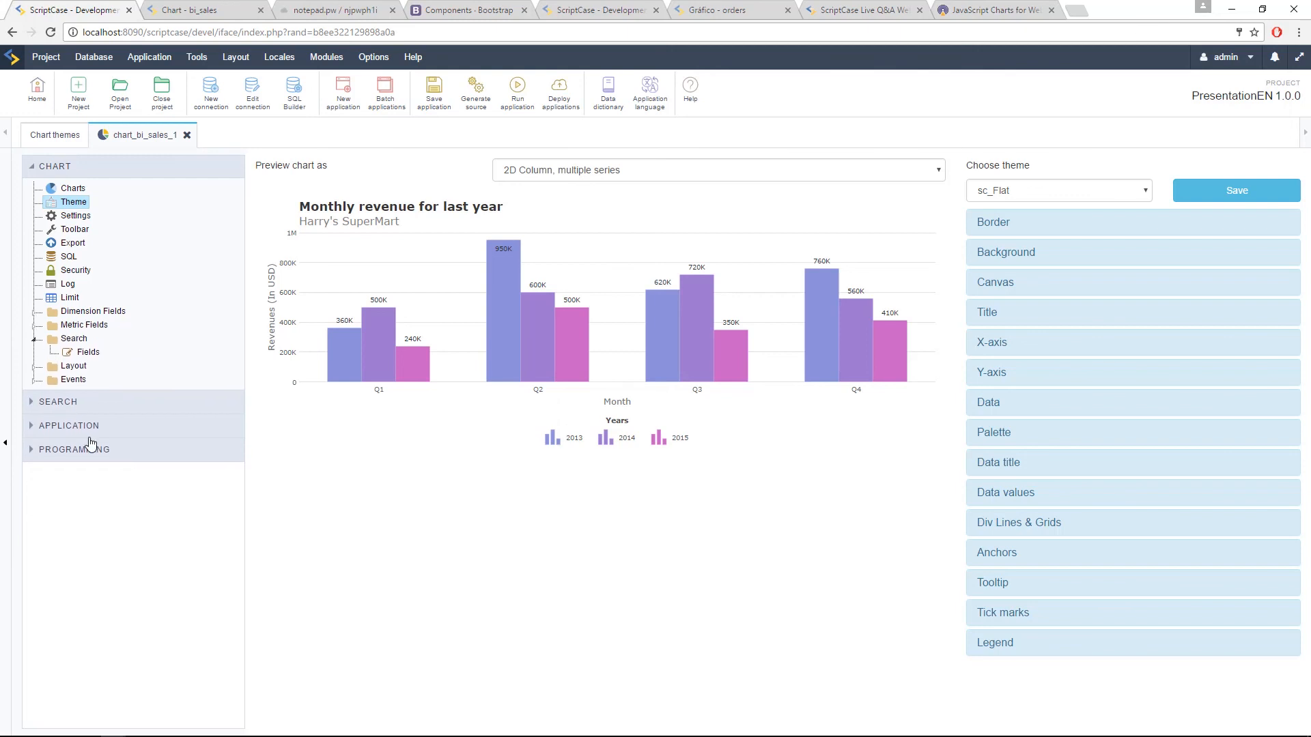
# Step: Add SalesDate and Customer to the chart application's search fields, keeping their default settings
pyautogui.click(100, 353)
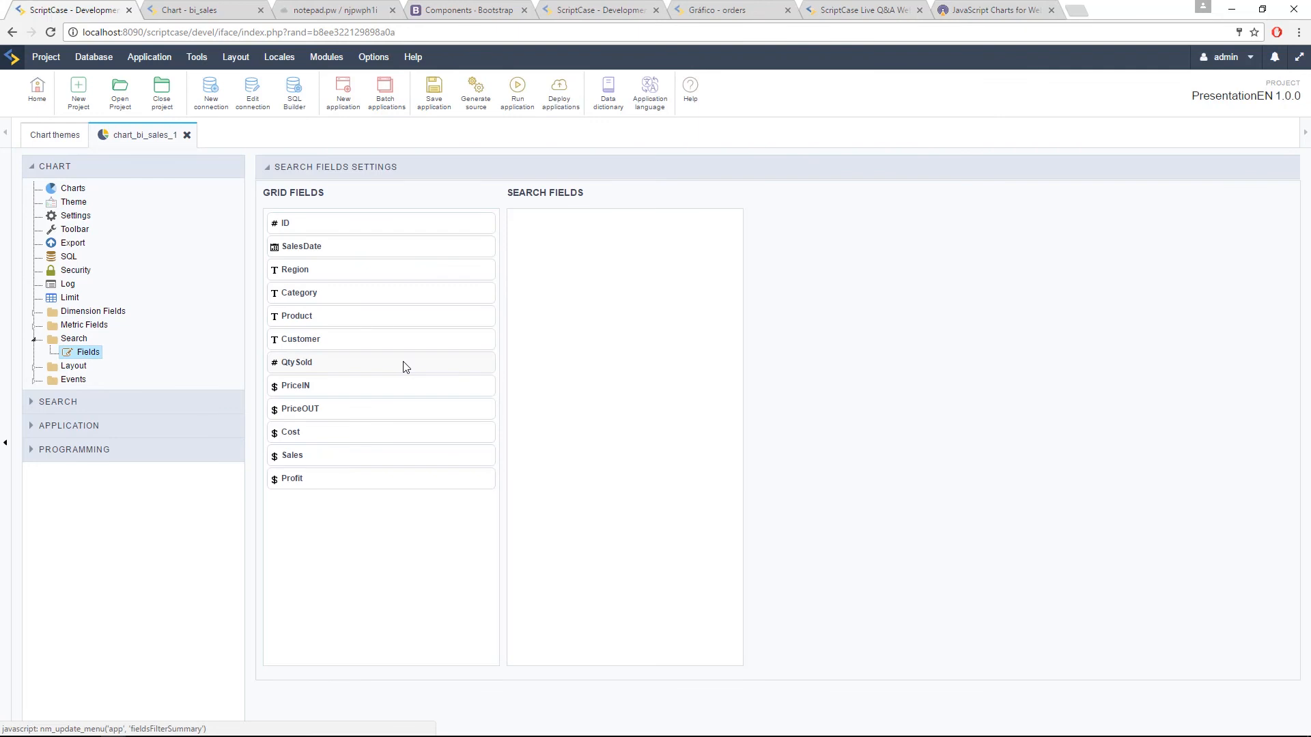
pyautogui.moveTo(311, 251); pyautogui.dragTo(557, 295)
pyautogui.click(719, 226)
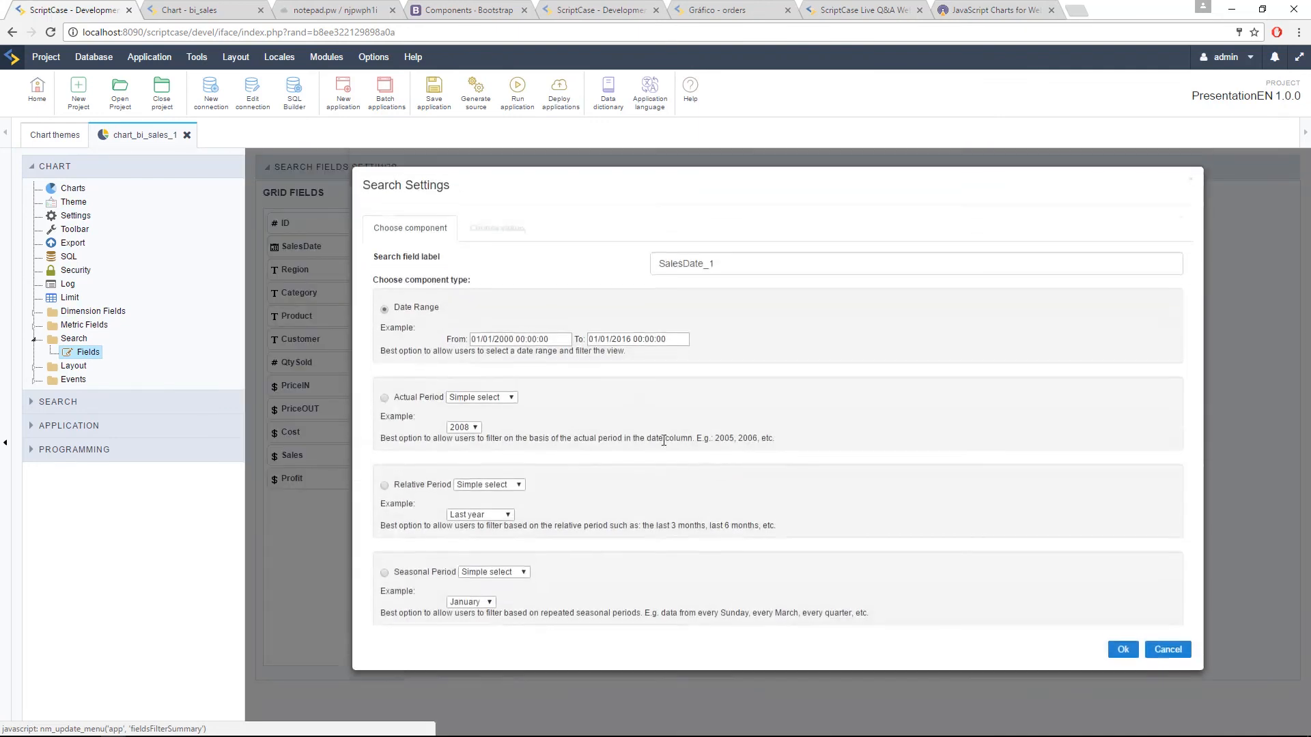
pyautogui.click(1166, 655)
pyautogui.moveTo(298, 342); pyautogui.dragTo(533, 270)
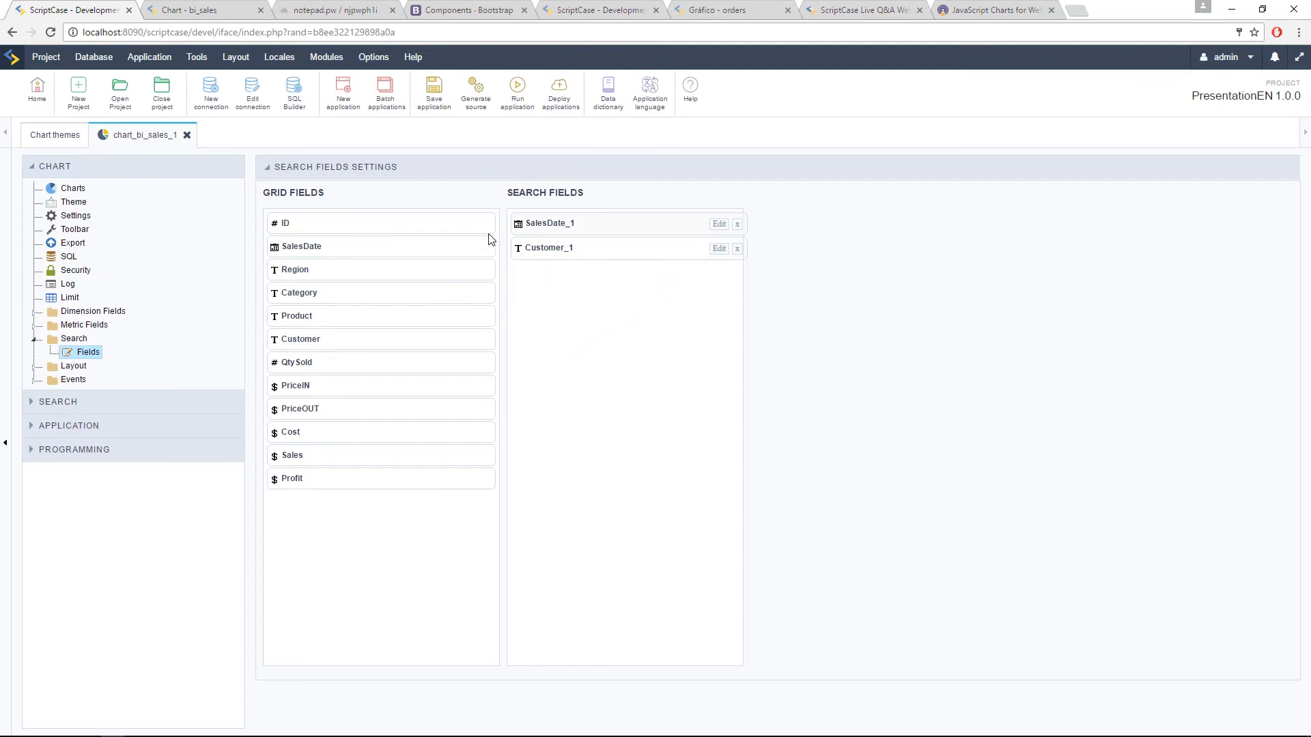
# Step: Run the chart application and filter the running chart by the second customer in the Customer_1 list
pyautogui.click(518, 88)
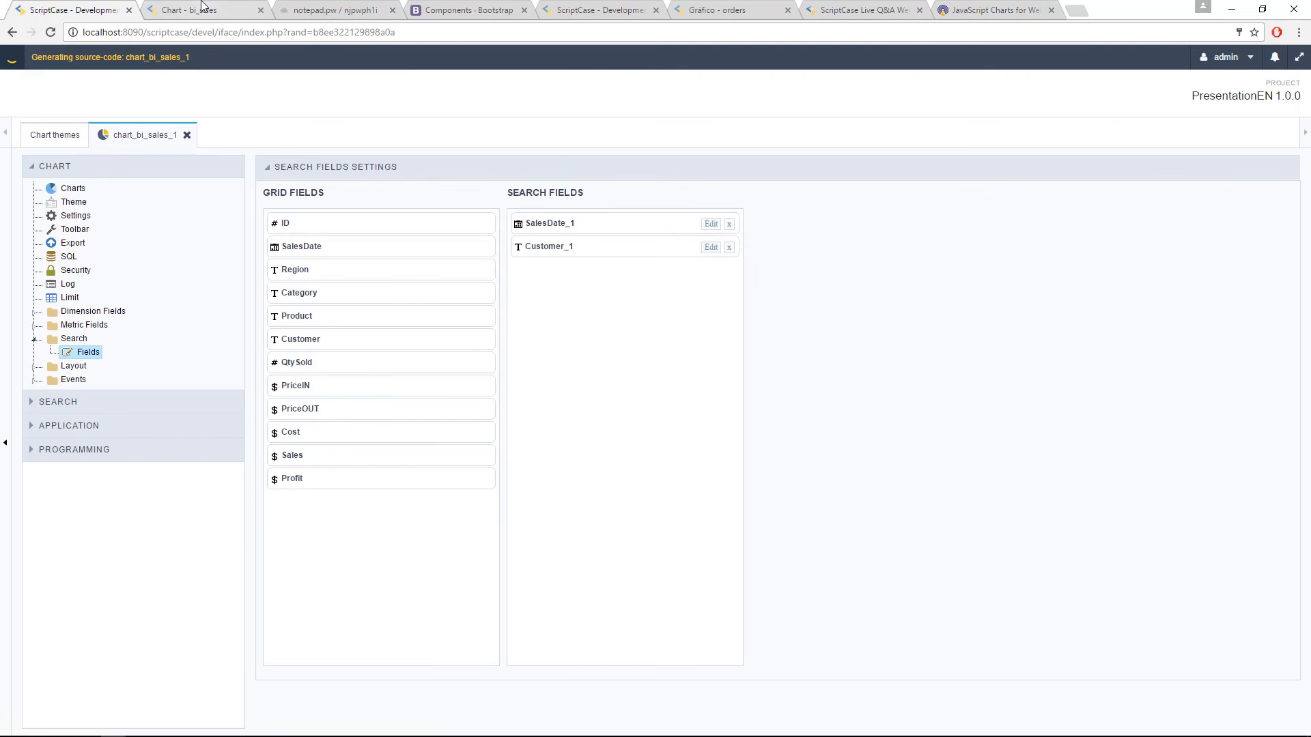
pyautogui.click(201, 4)
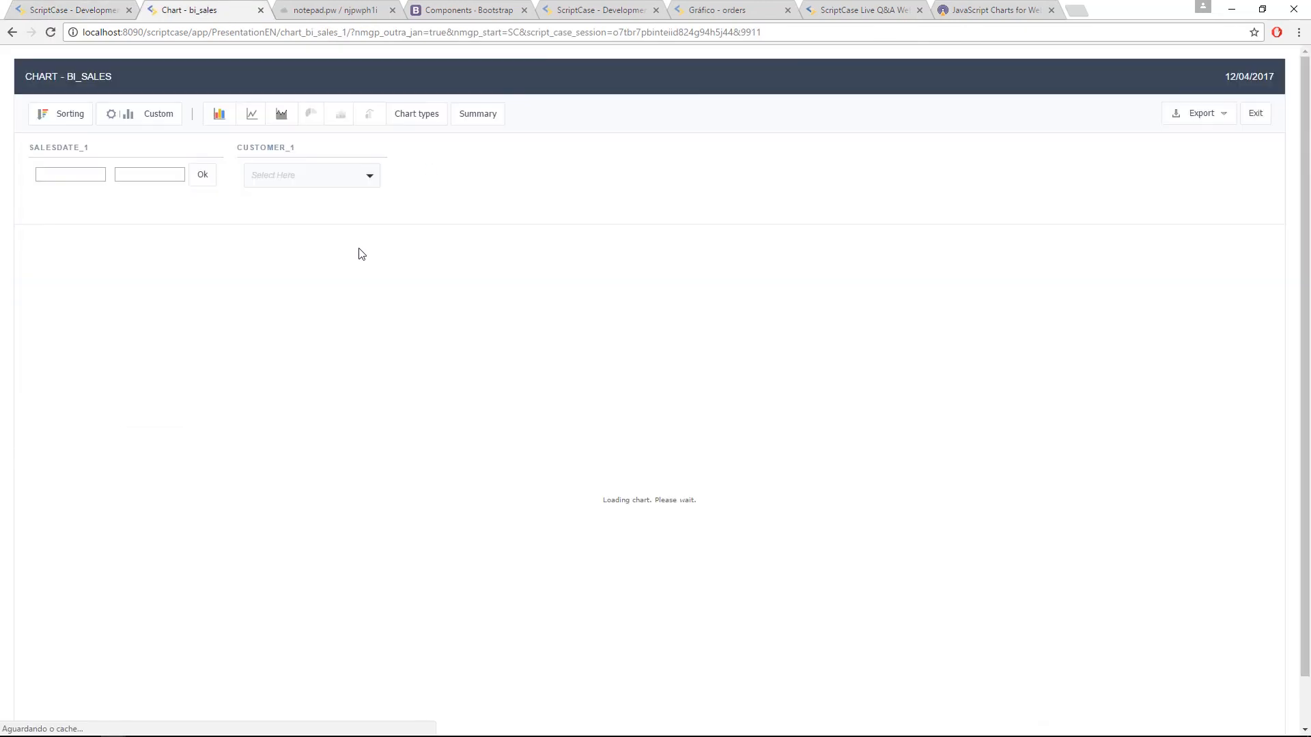
pyautogui.moveTo(44, 150); pyautogui.dragTo(93, 150)
pyautogui.click(61, 150)
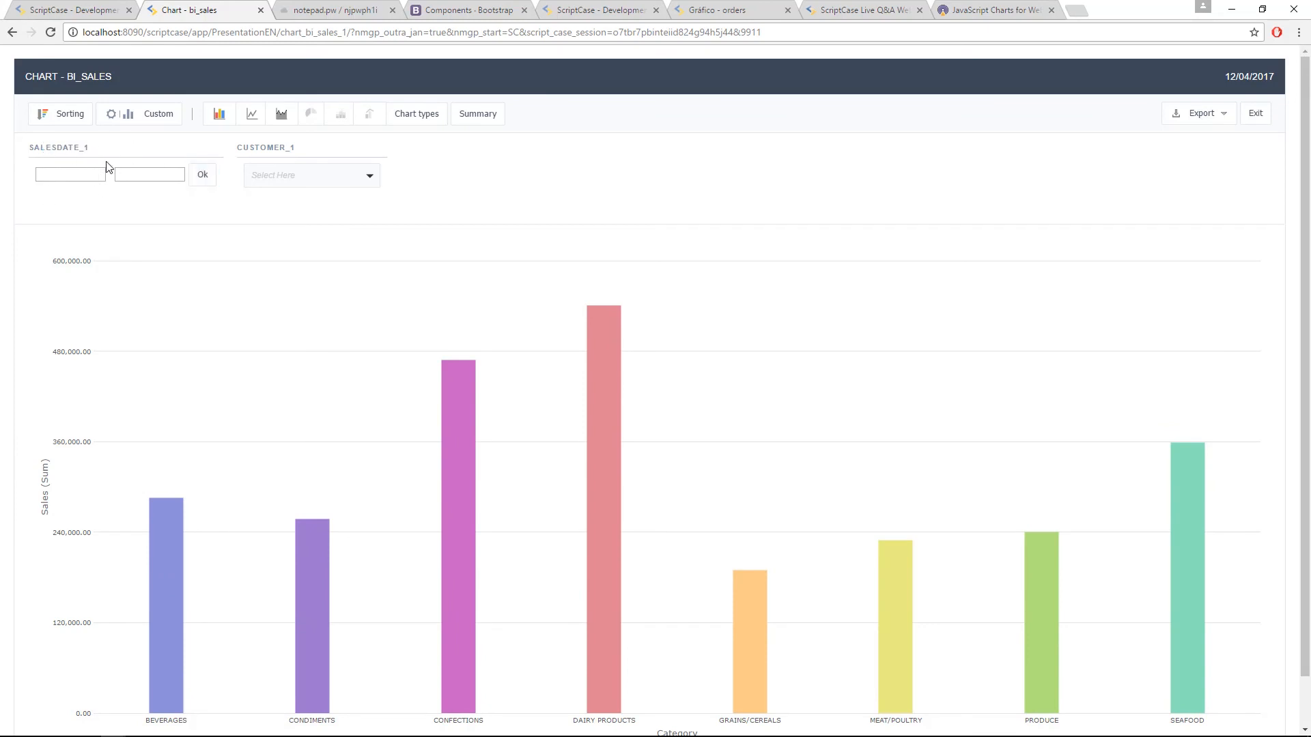
pyautogui.click(322, 181)
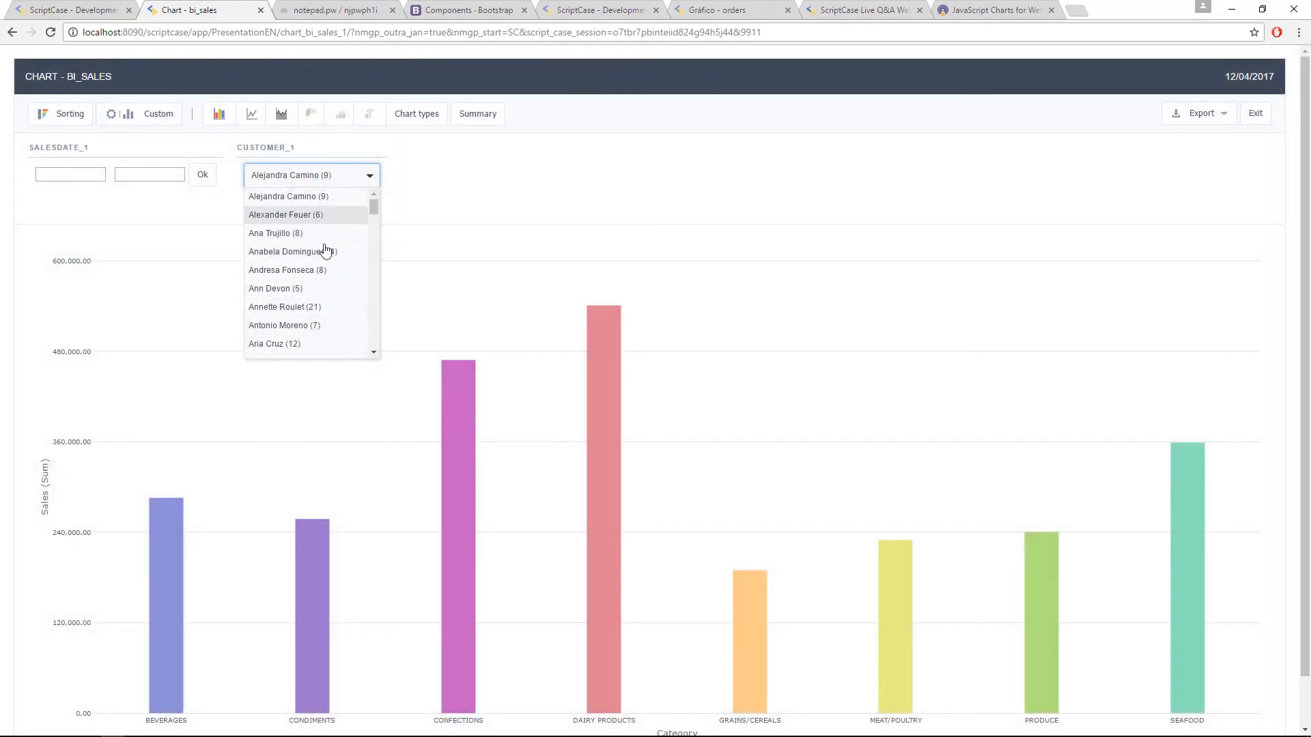
pyautogui.click(328, 215)
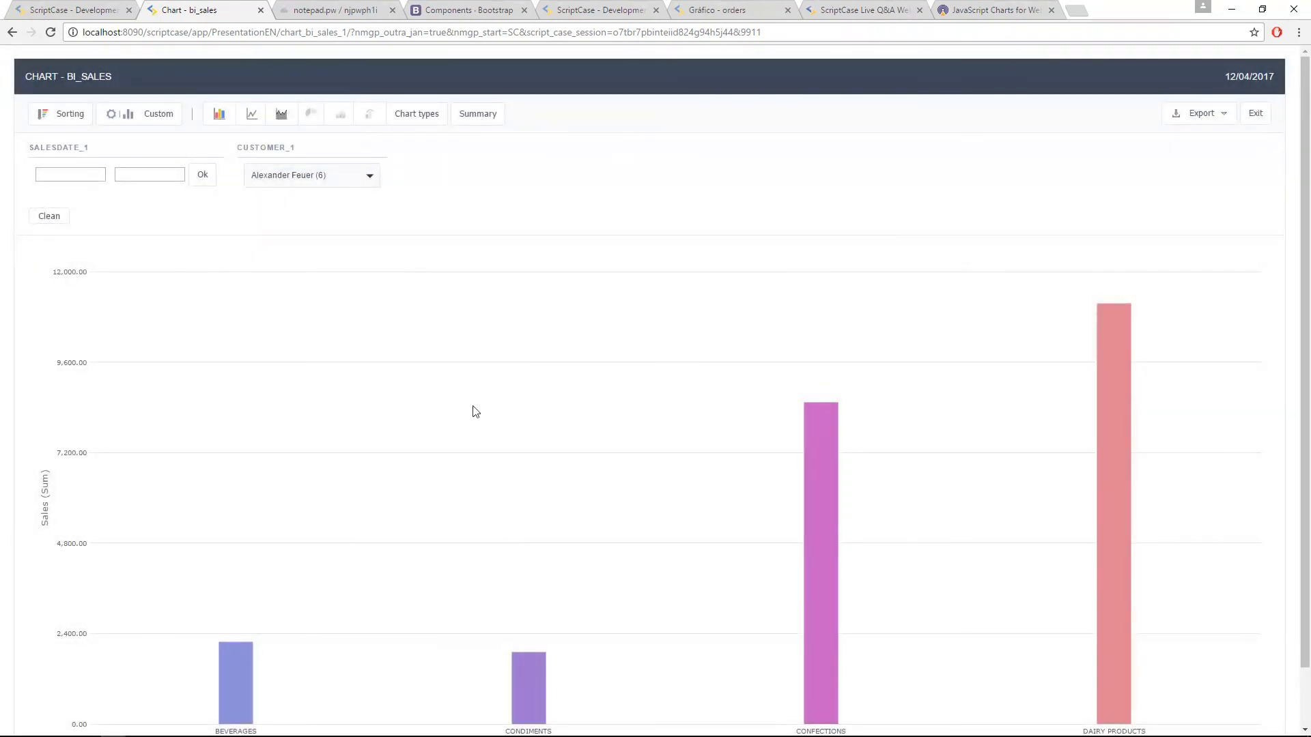
# Step: Filter the running chart by the first customer in the Customer_1 list
pyautogui.scroll(-1, 735, 476)
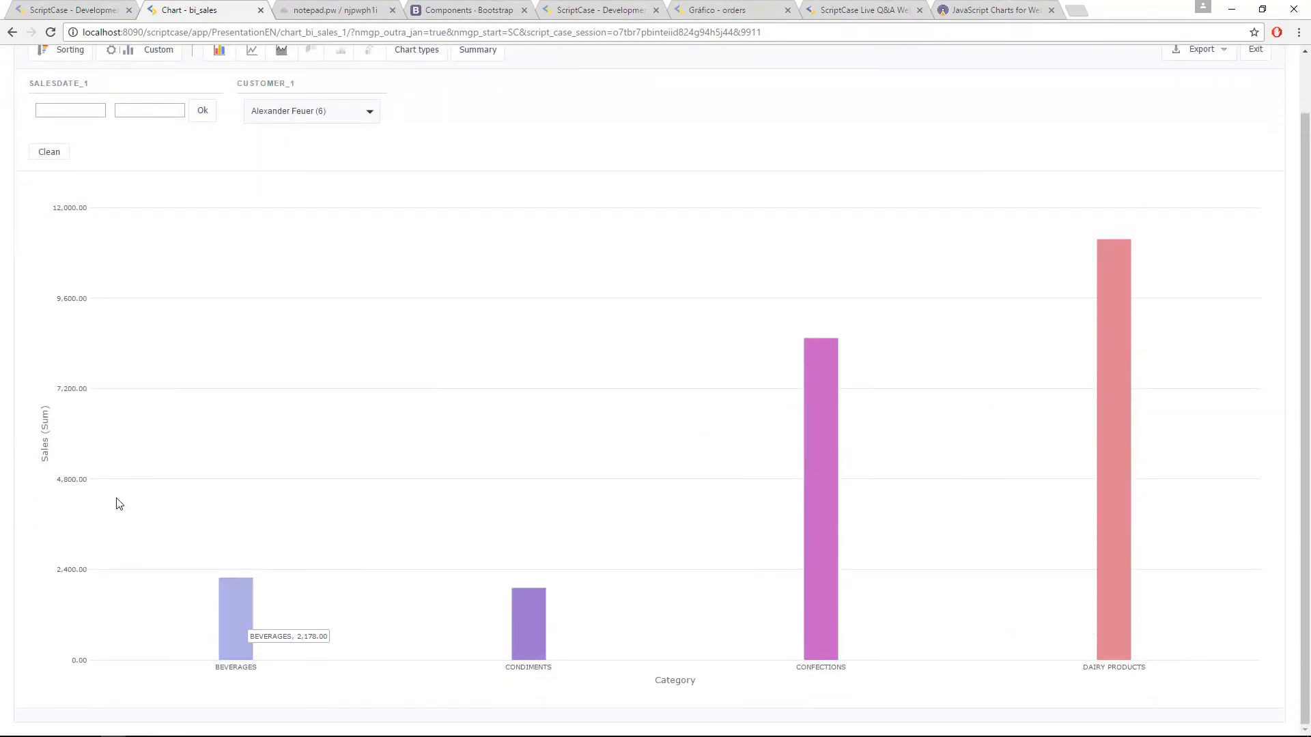
pyautogui.click(279, 122)
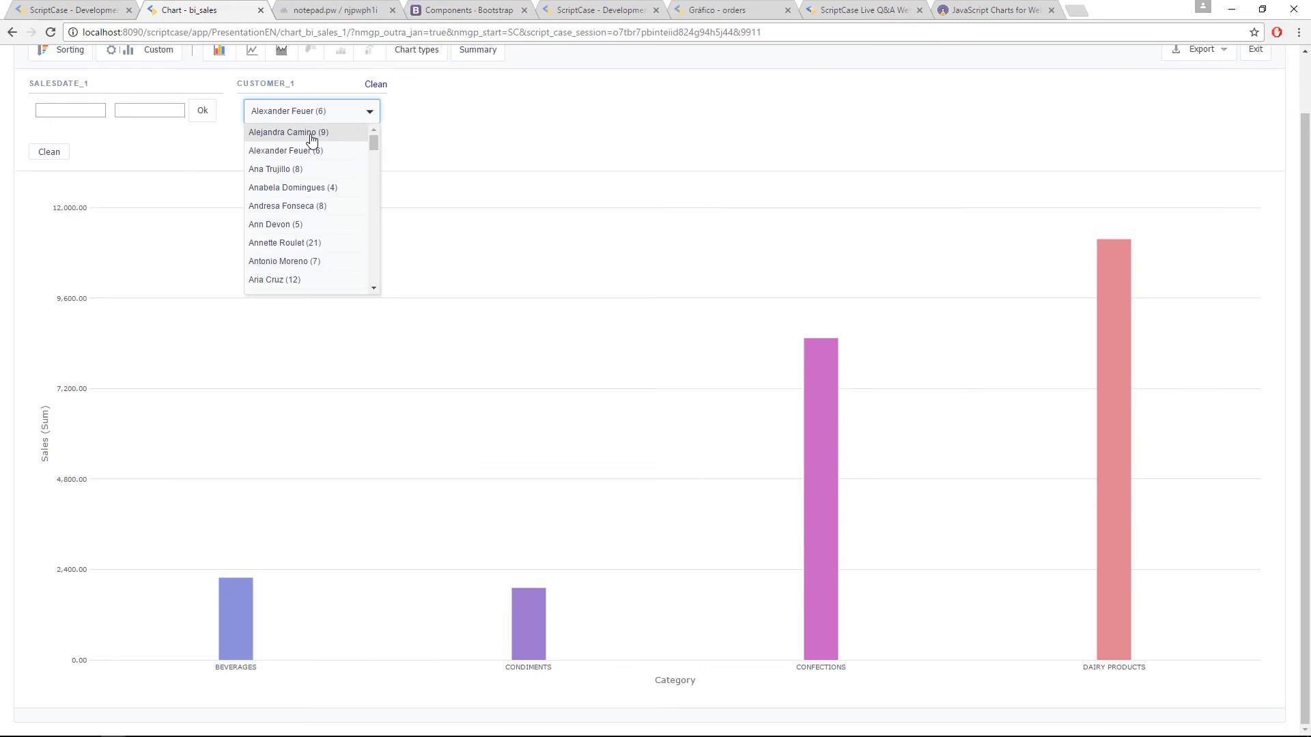
pyautogui.click(325, 132)
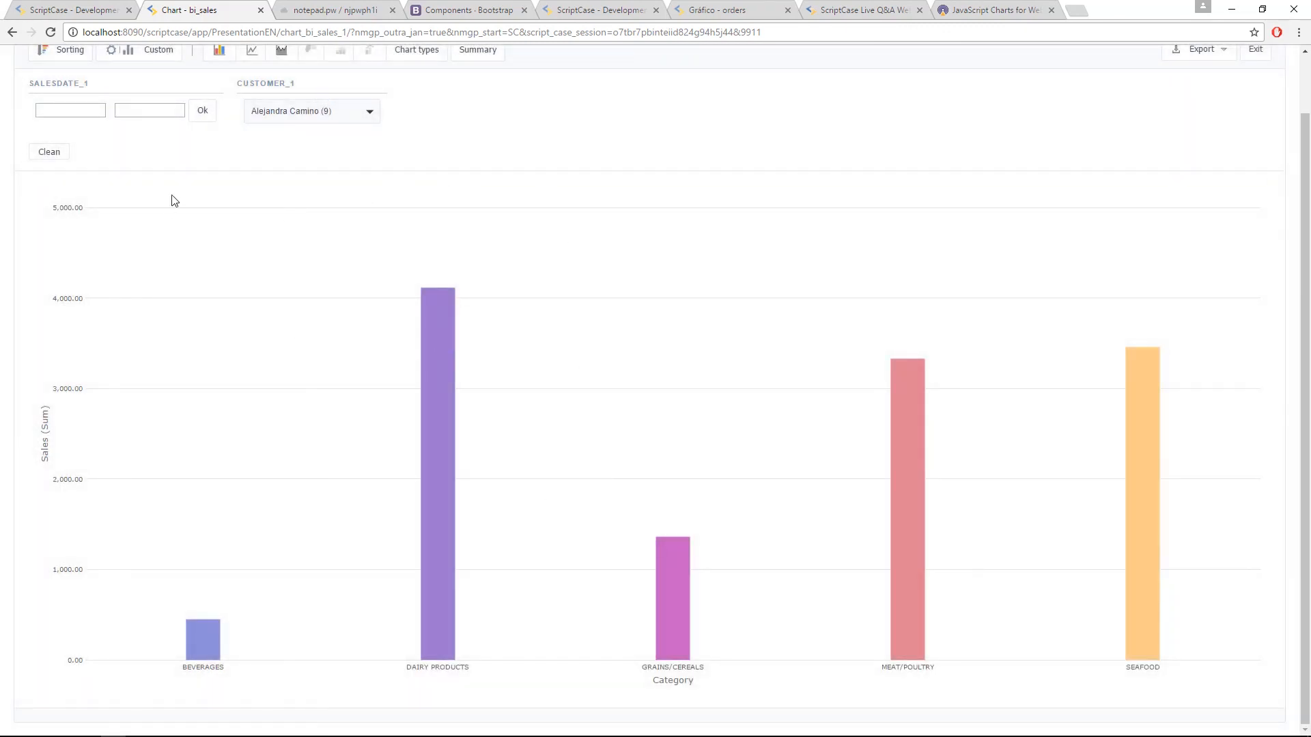
# Step: Return to the chart_bi_sales_1 application in the ScriptCase development environment and open its Limit settings
pyautogui.click(74, 10)
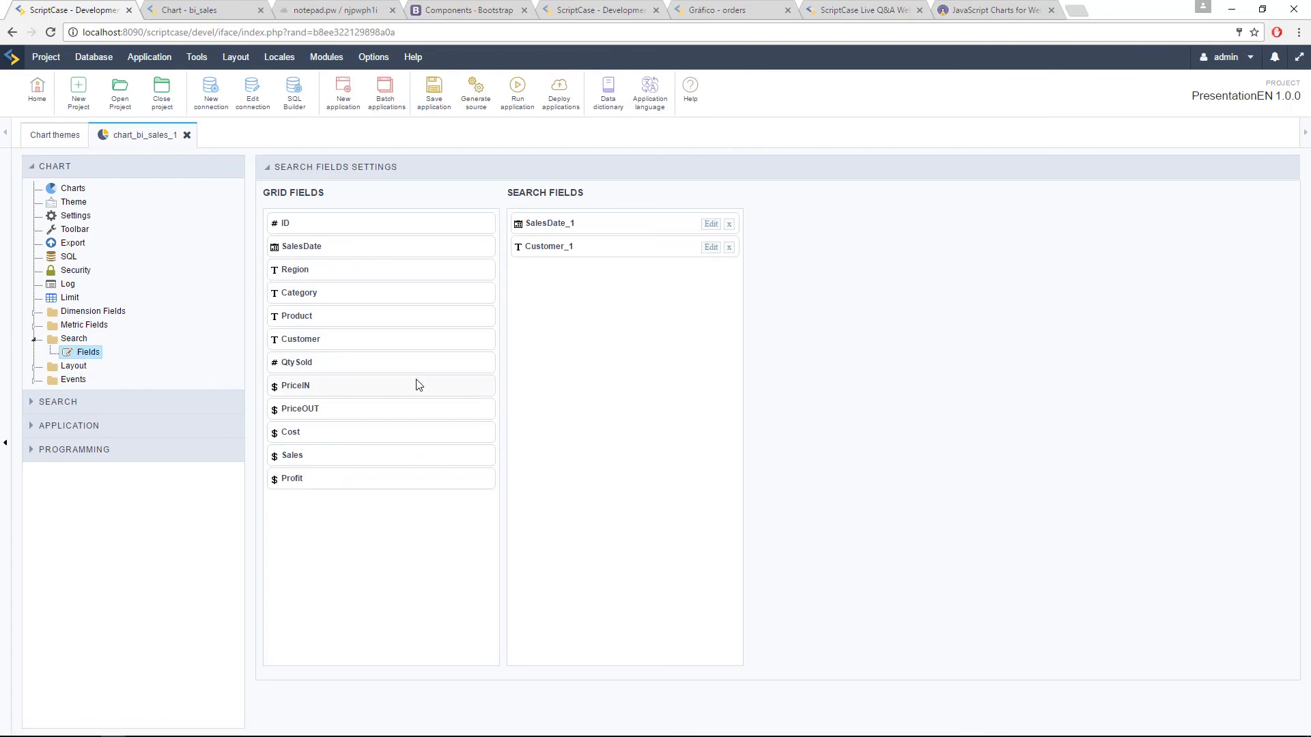
pyautogui.click(711, 229)
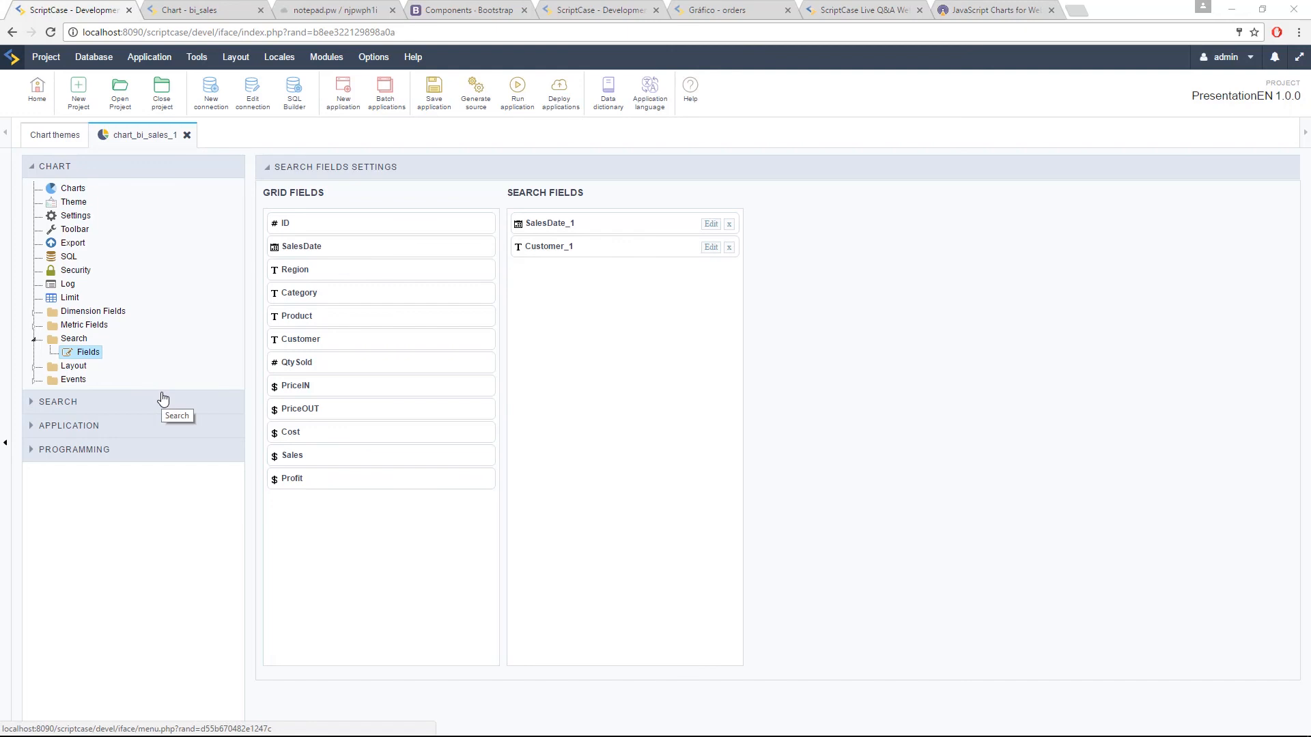
pyautogui.click(71, 300)
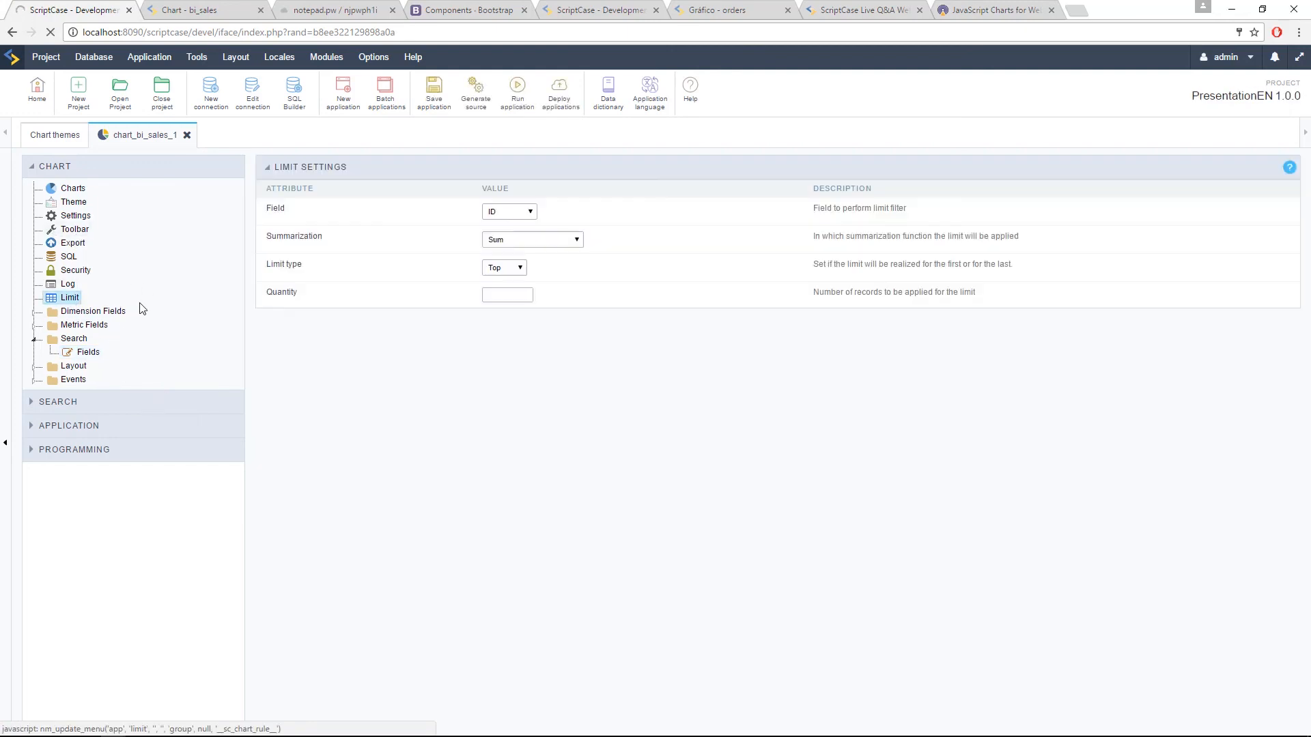